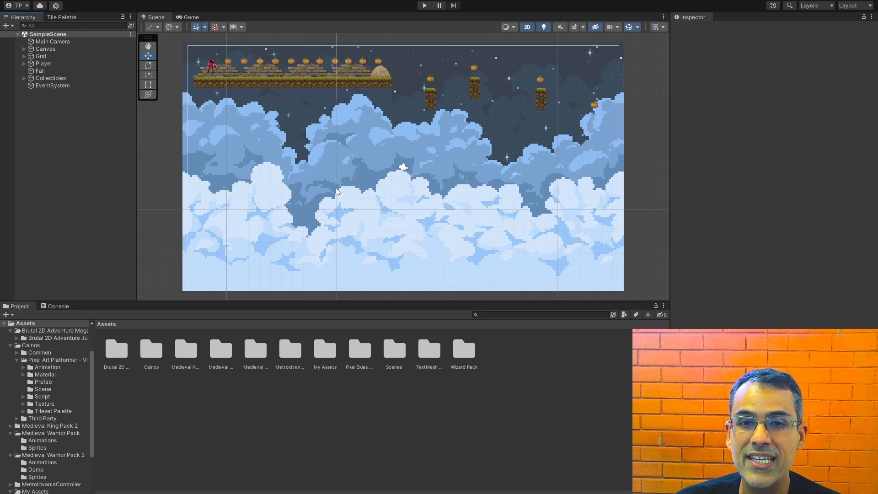
Run the game and test the player's walking in both directions and jumping to the first pumpkin.
{"action": "left_click", "coordinate": [424, 6]}
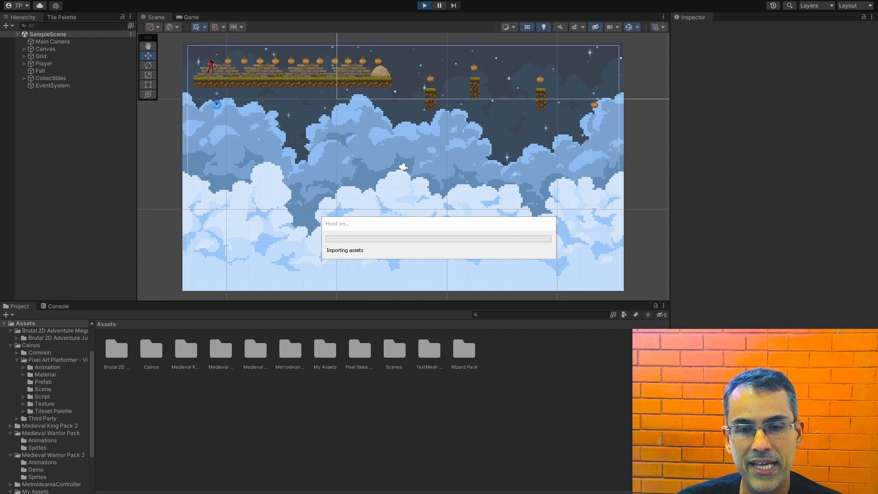
{"action": "key", "text": "Right"}
{"action": "key", "text": "Left"}
{"action": "key", "text": "Right"}
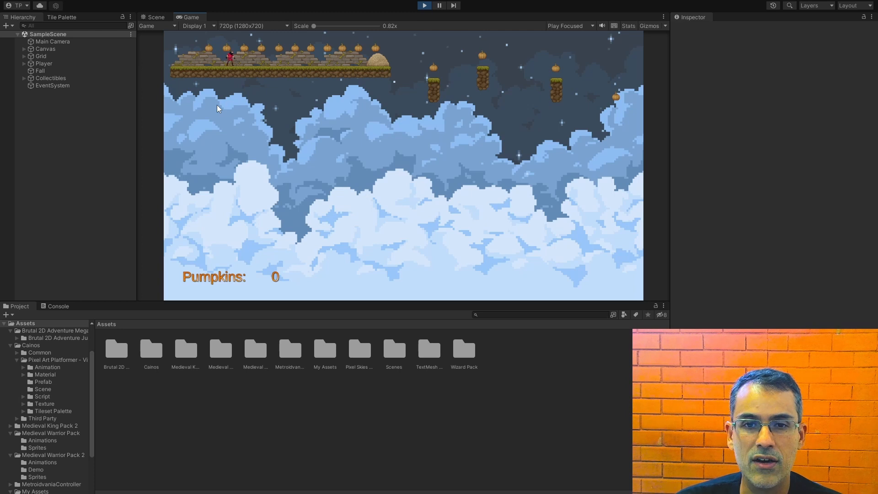
{"action": "key", "text": "Left"}
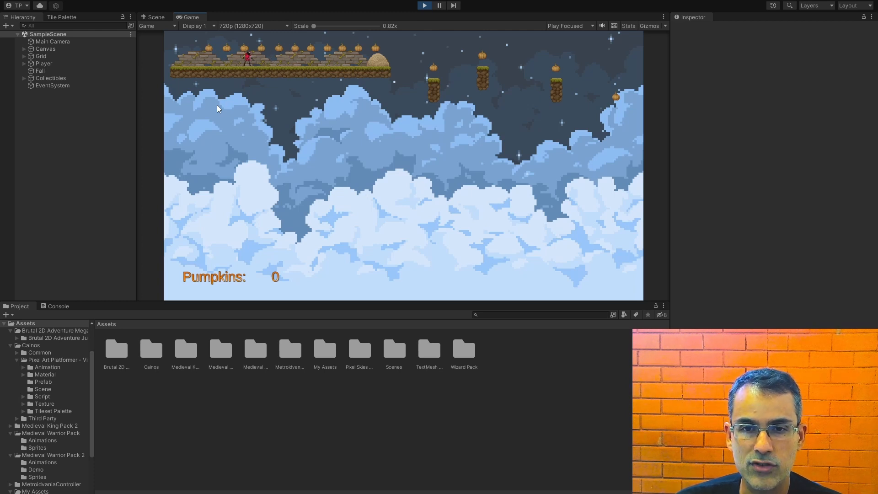
{"action": "key", "text": "Right"}
{"action": "key", "text": "Left"}
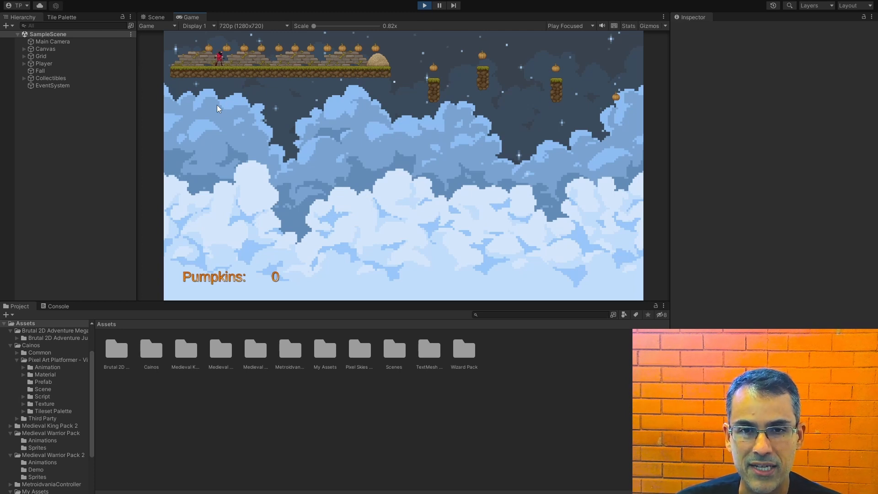
{"action": "key", "text": "Right"}
{"action": "key", "text": "Left"}
{"action": "key", "text": "Right"}
{"action": "key", "text": "space"}
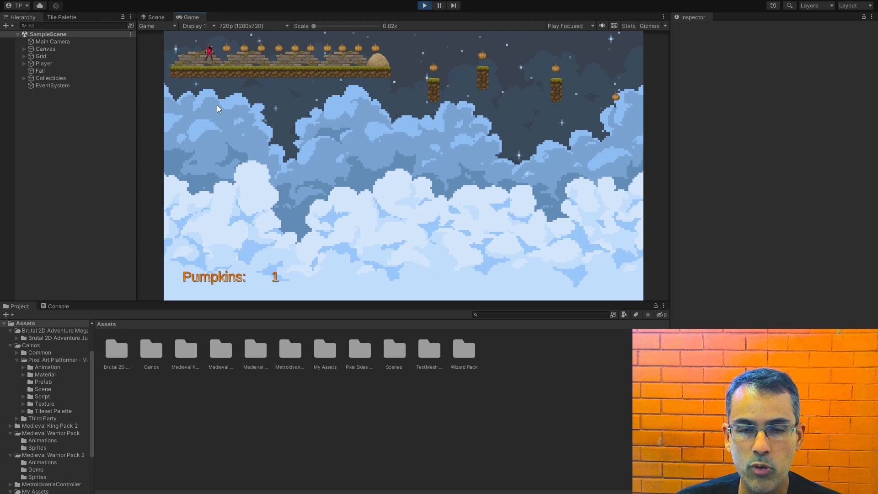
Collect the remaining pumpkins along the long platform, run the player off its edge, and stop the play test.
{"action": "key", "text": "Right"}
{"action": "key", "text": "Right"}
{"action": "key", "text": "Left"}
{"action": "key", "text": "Left"}
{"action": "key", "text": "Right"}
{"action": "key", "text": "Right"}
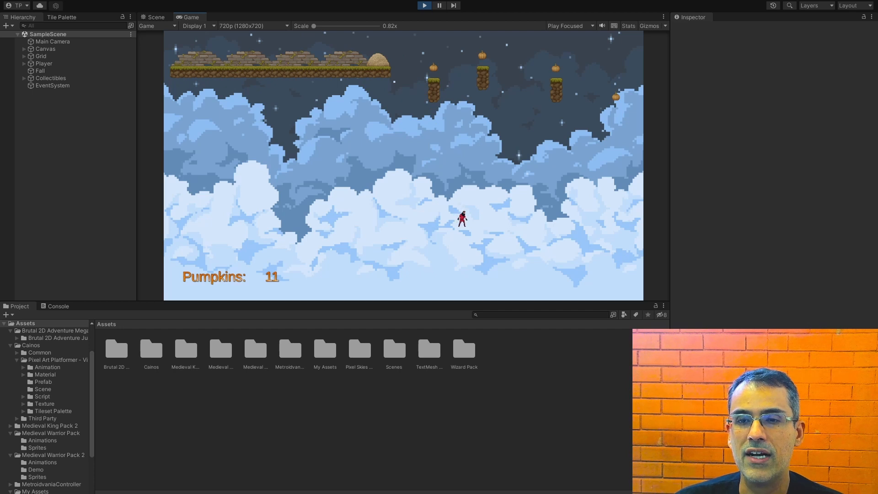
{"action": "left_click", "coordinate": [425, 5]}
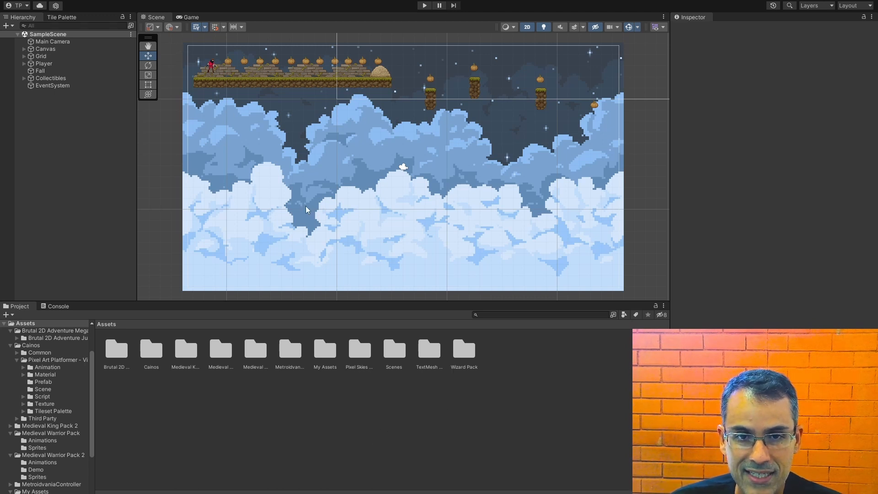
Delete the Wizard Pack and MetroidvaniaController folders from the project's Assets.
{"action": "left_click", "coordinate": [463, 352]}
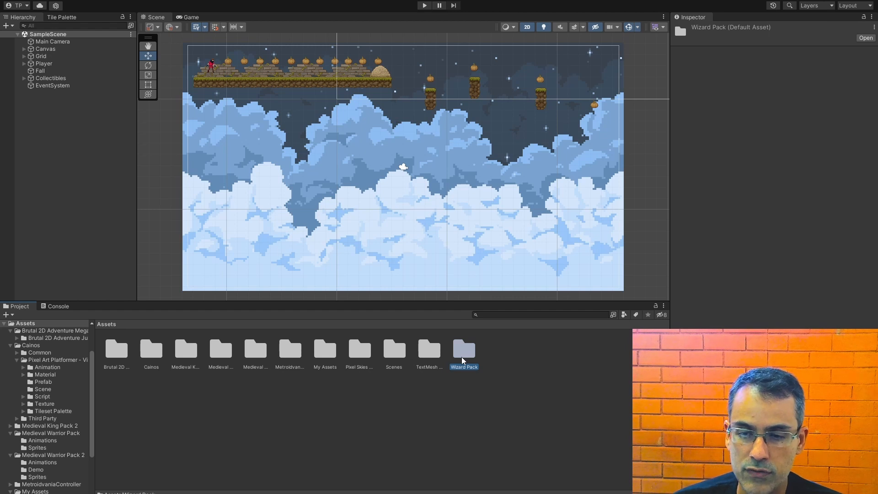
{"action": "key", "text": "Delete"}
{"action": "left_click", "coordinate": [465, 270]}
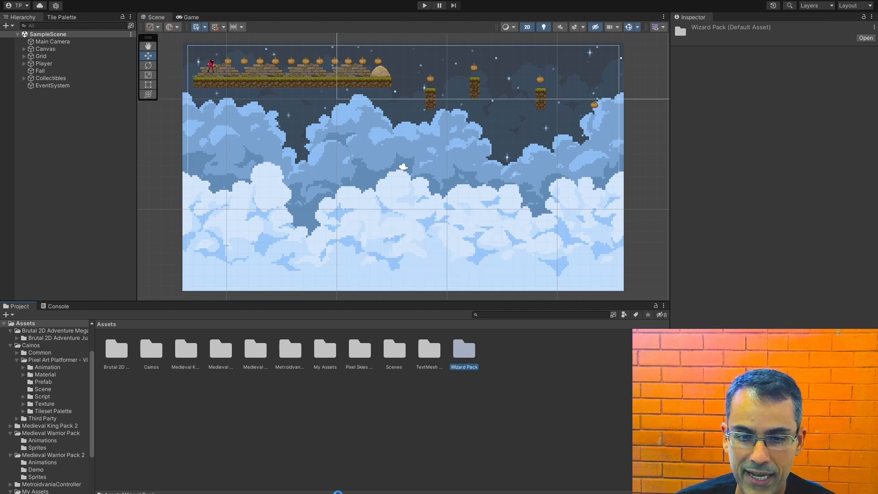
{"action": "left_click", "coordinate": [289, 361]}
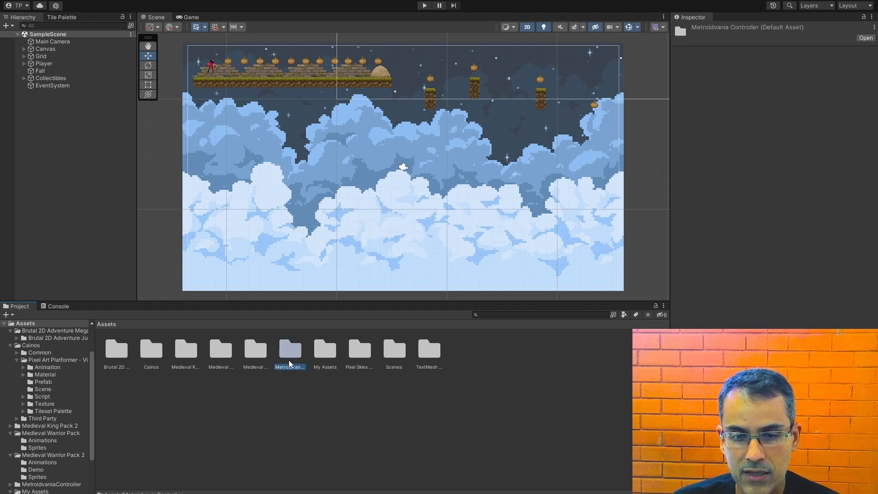
{"action": "key", "text": "Delete"}
{"action": "key", "text": "Return"}
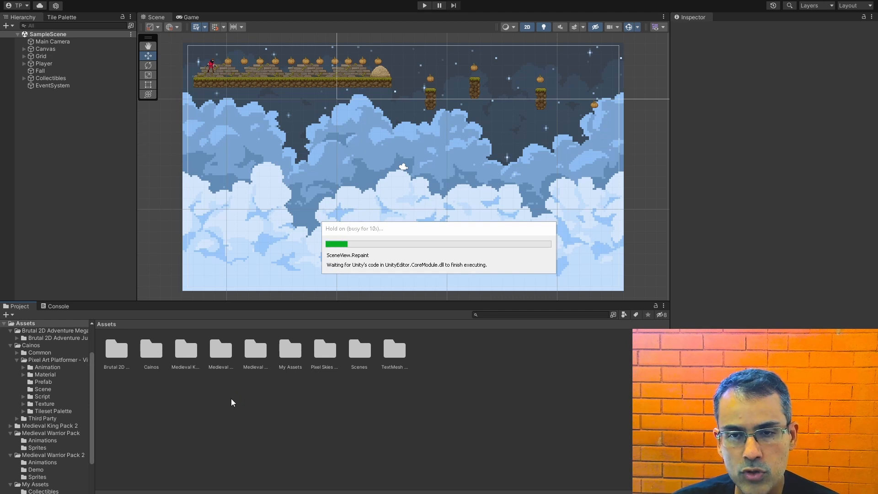
Delete the Medieval Warrior Pack and Medieval King Pack 2 folders from Assets, keeping Medieval Warrior Pack 2.
{"action": "left_click", "coordinate": [255, 352]}
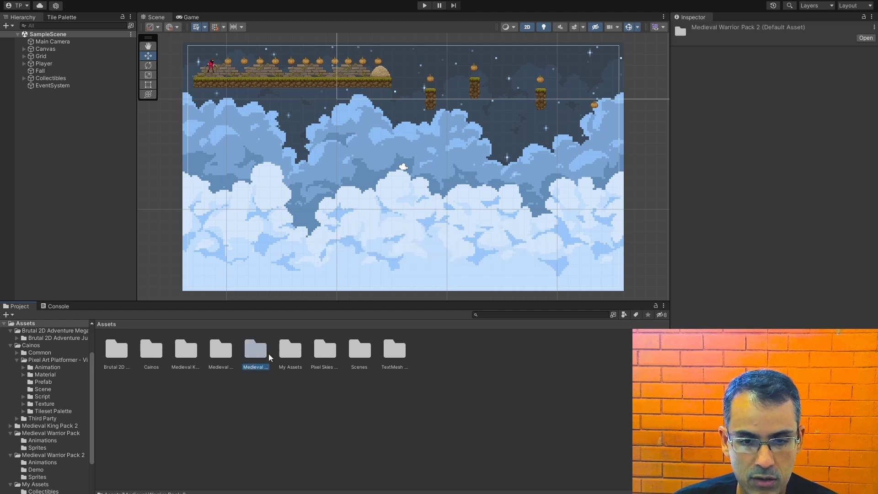
{"action": "left_click", "coordinate": [230, 351]}
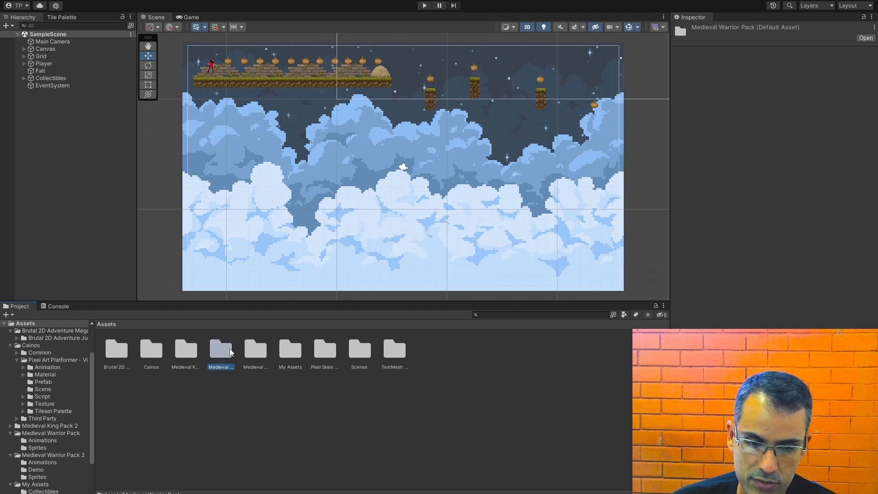
{"action": "key", "text": "Delete"}
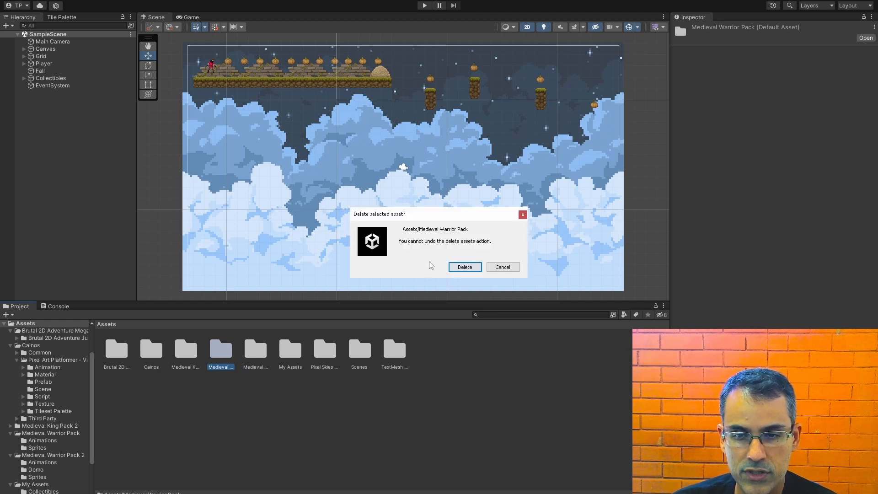
{"action": "left_click", "coordinate": [464, 267]}
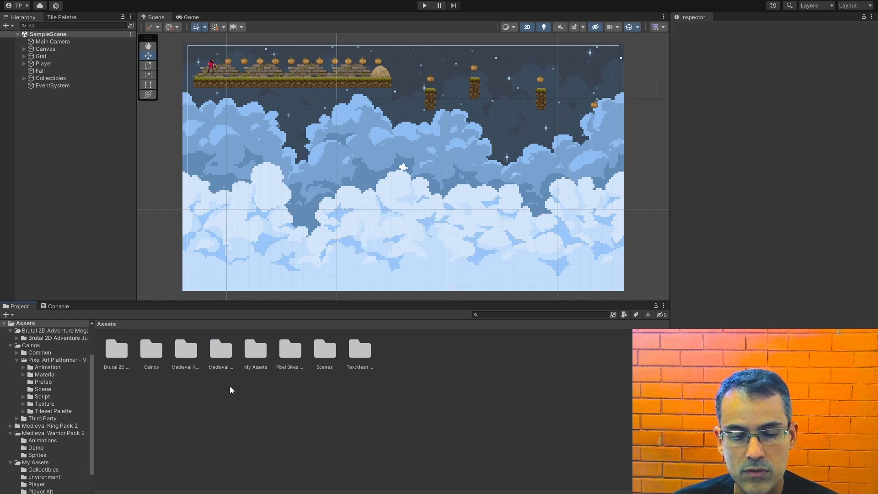
{"action": "left_click", "coordinate": [185, 352]}
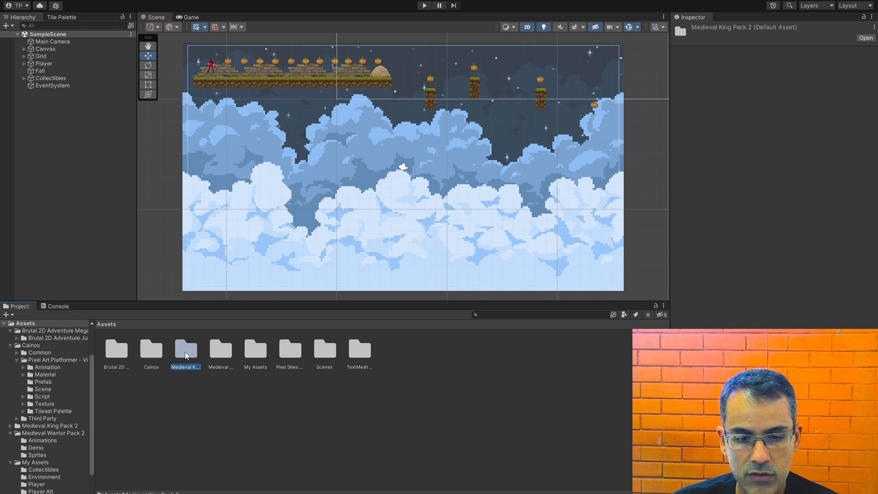
{"action": "key", "text": "Delete"}
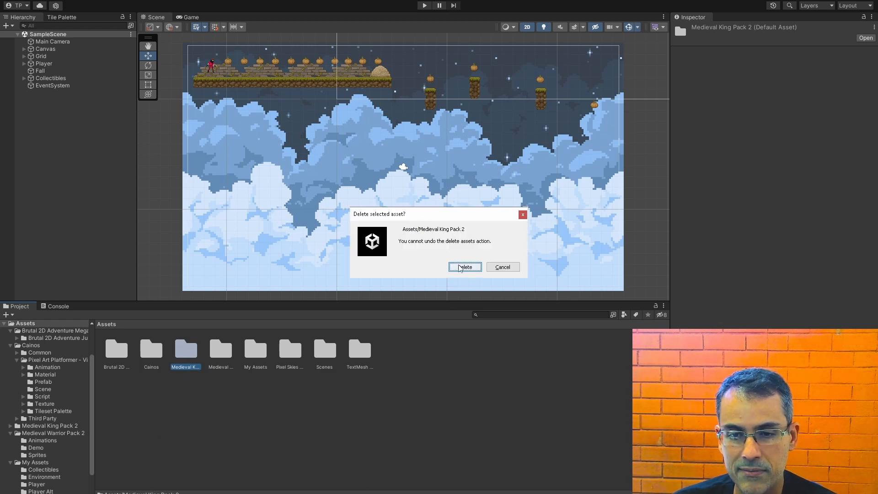
{"action": "left_click", "coordinate": [463, 269]}
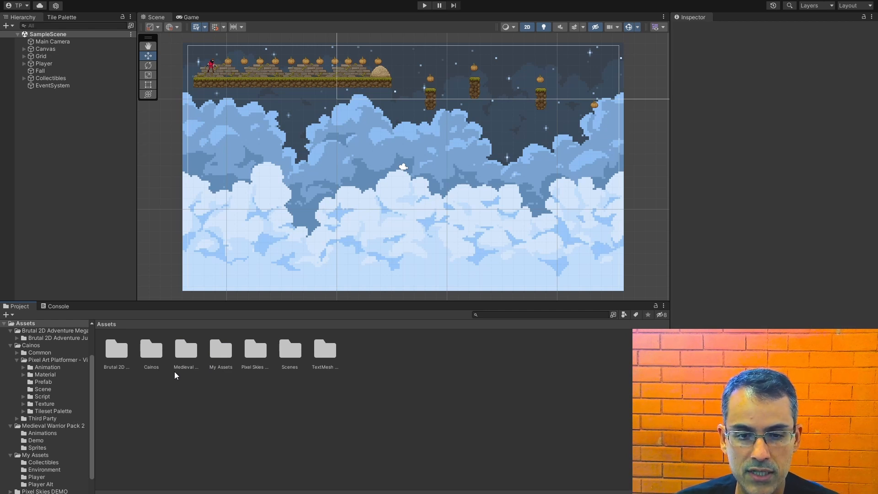
Review the Medieval Warrior Pack 2, Cainos and Pixel Skies DEMO folders, including the demo02 Full HD sky texture.
{"action": "left_click", "coordinate": [183, 356]}
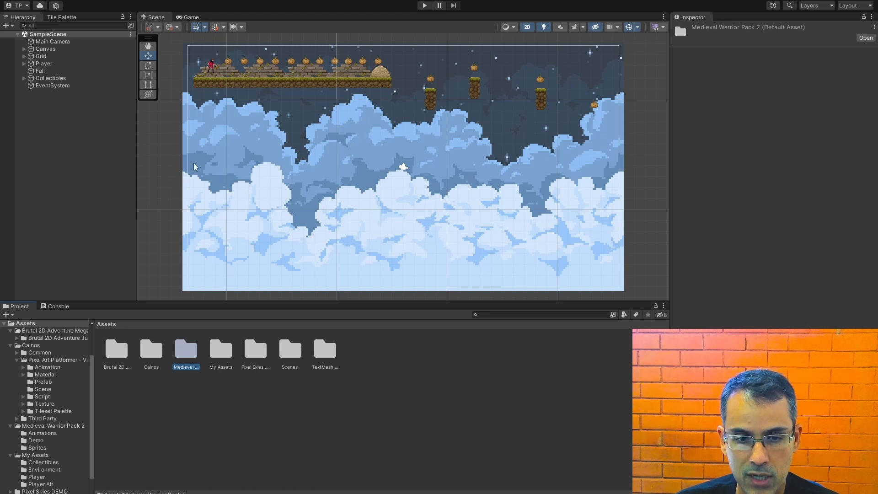
{"action": "double_click", "coordinate": [152, 351]}
{"action": "left_click", "coordinate": [157, 360]}
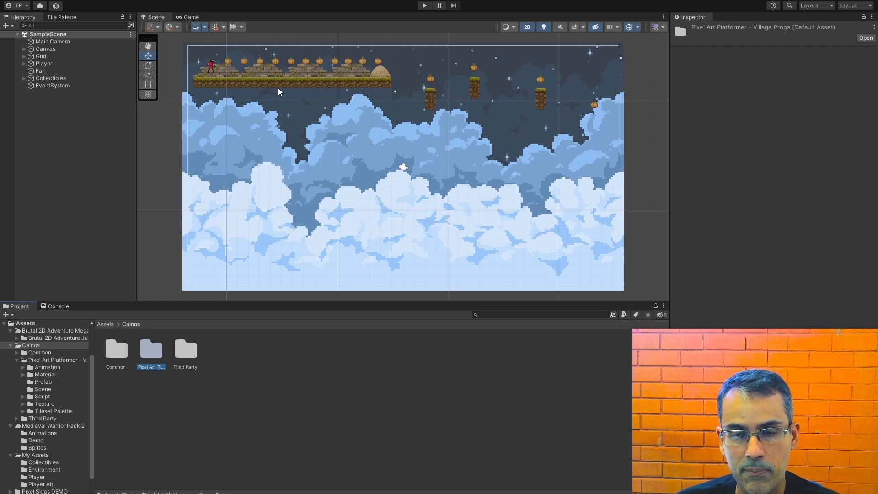
{"action": "left_click", "coordinate": [109, 326]}
{"action": "double_click", "coordinate": [256, 350]}
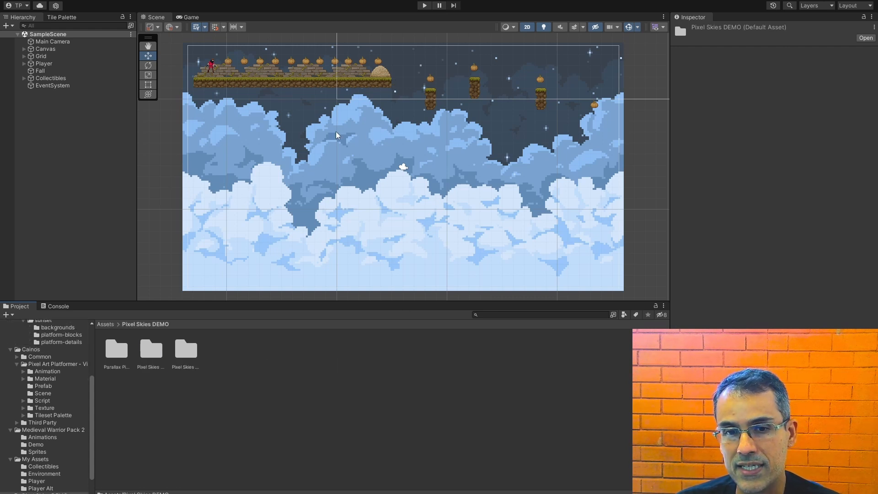
{"action": "left_click", "coordinate": [123, 354]}
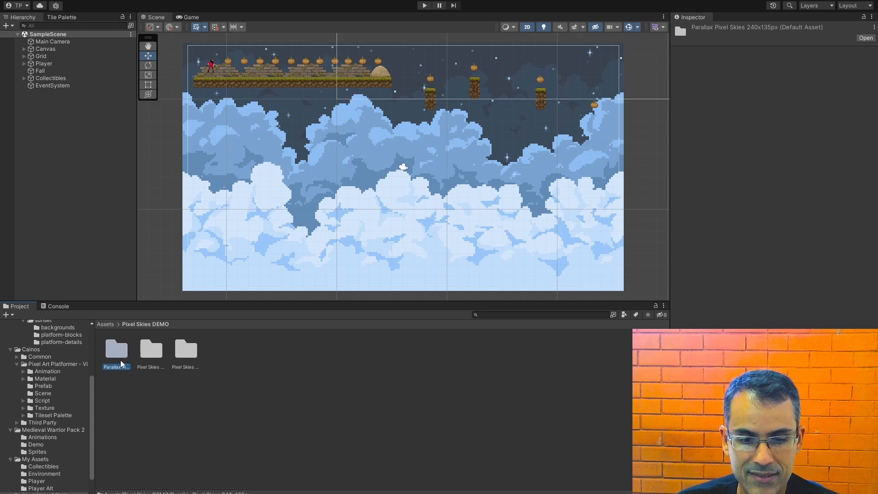
{"action": "left_click", "coordinate": [154, 359]}
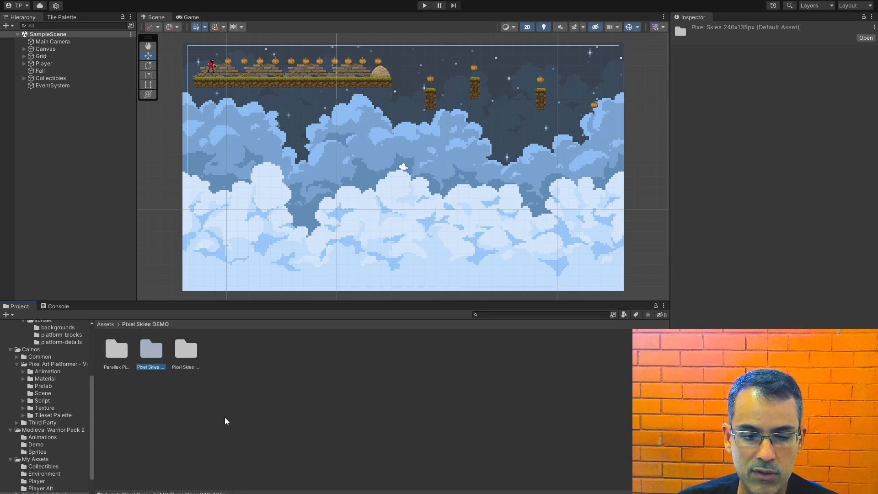
{"action": "left_click", "coordinate": [195, 353]}
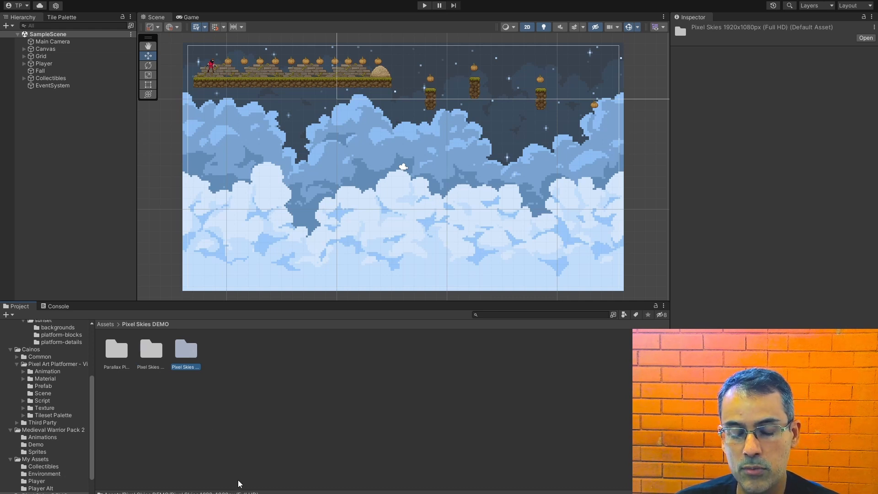
{"action": "left_click", "coordinate": [292, 418]}
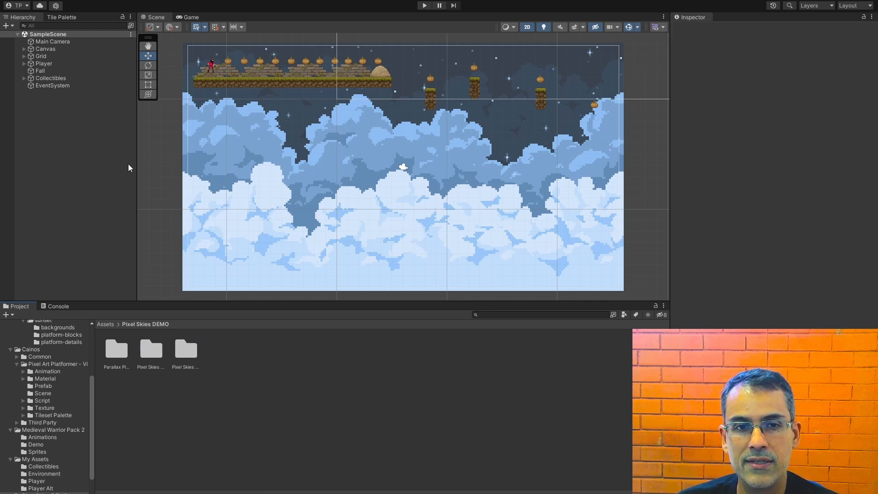
{"action": "double_click", "coordinate": [193, 356]}
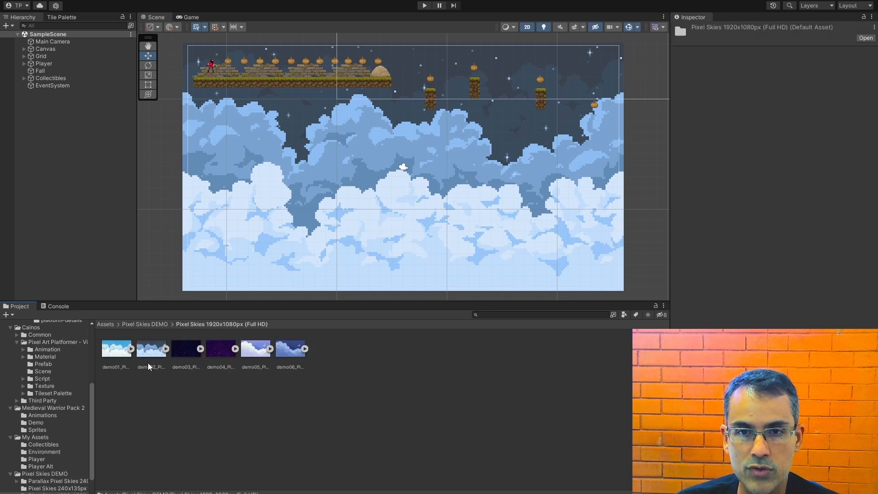
{"action": "left_click", "coordinate": [153, 348]}
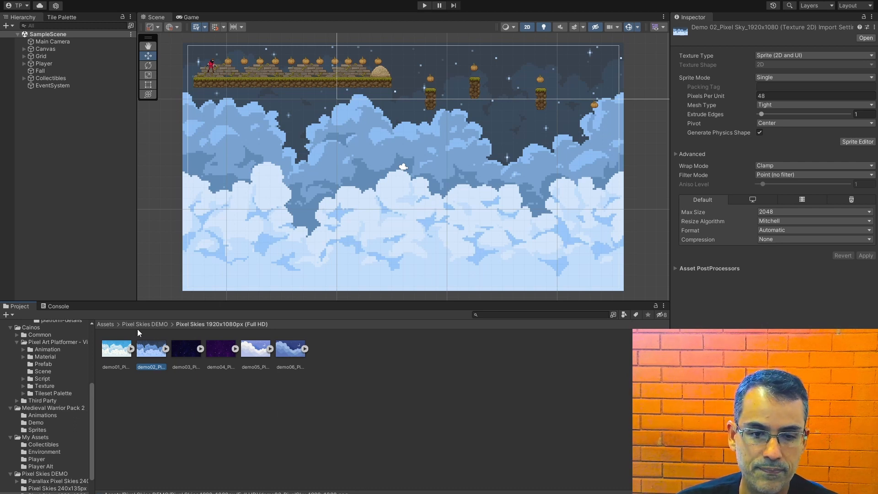
Delete the Brutal 2D Adventure Mega Pack folder from Assets.
{"action": "left_click", "coordinate": [112, 324]}
{"action": "left_click", "coordinate": [120, 359]}
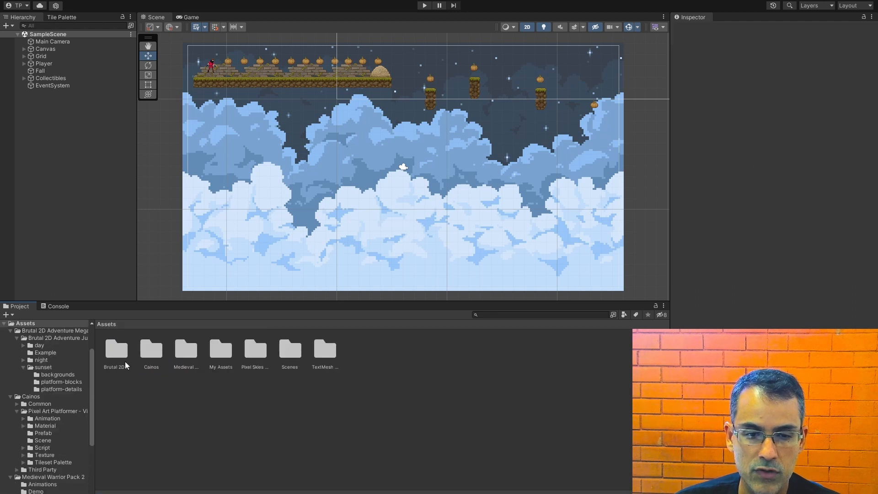
{"action": "key", "text": "Delete"}
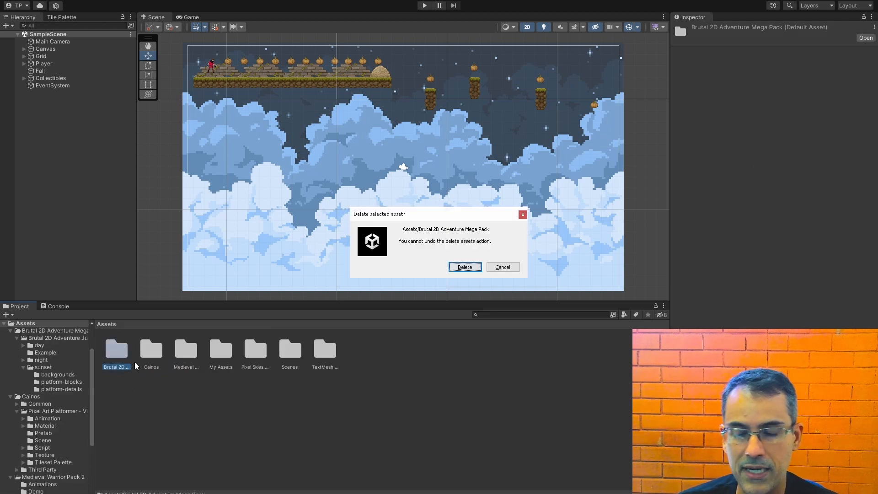
{"action": "left_click", "coordinate": [469, 267]}
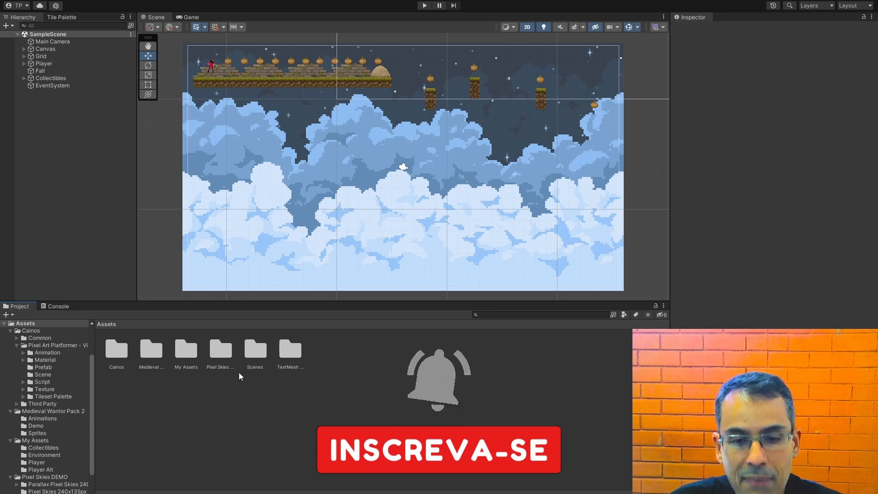
Create a folder named Animations inside My Assets > Player Alt.
{"action": "double_click", "coordinate": [190, 351]}
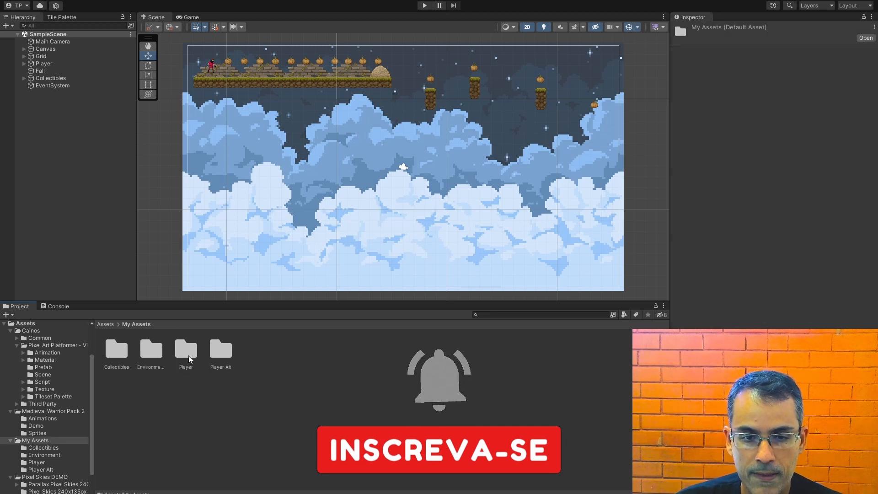
{"action": "double_click", "coordinate": [221, 352]}
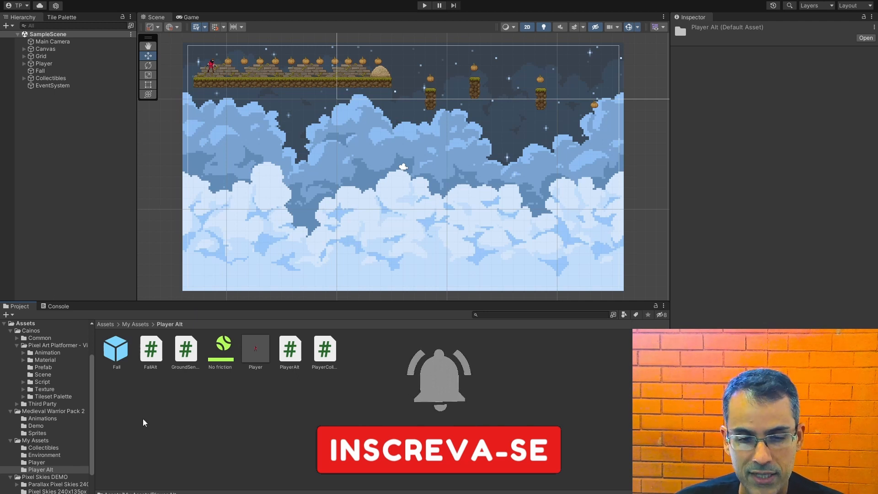
{"action": "left_click", "coordinate": [227, 407]}
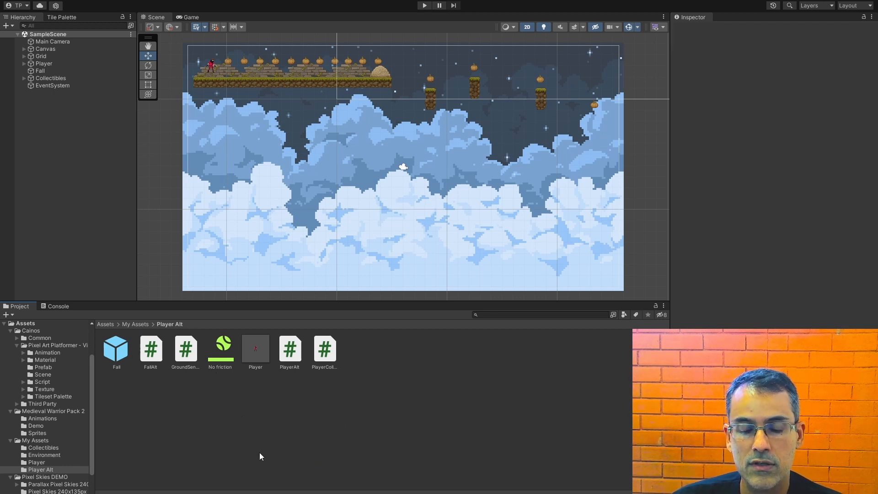
{"action": "right_click", "coordinate": [285, 418]}
{"action": "mouse_move", "coordinate": [332, 182]}
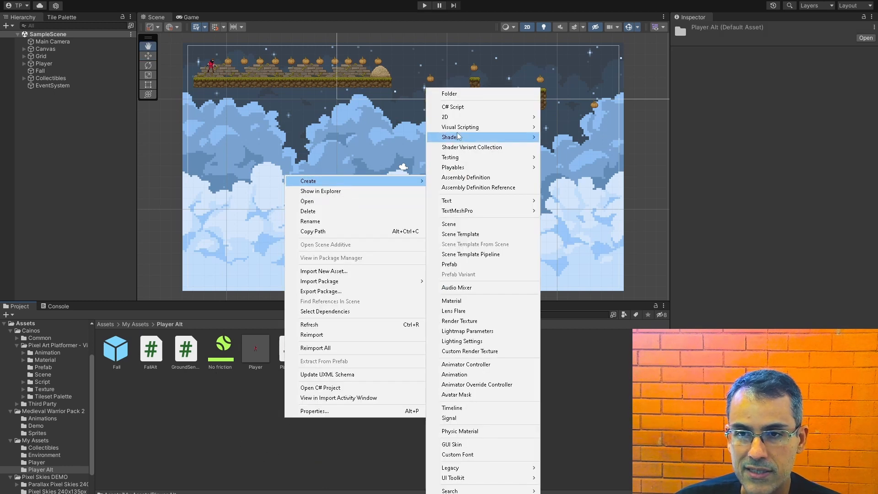
{"action": "left_click", "coordinate": [465, 94]}
{"action": "type", "text": "Animations"}
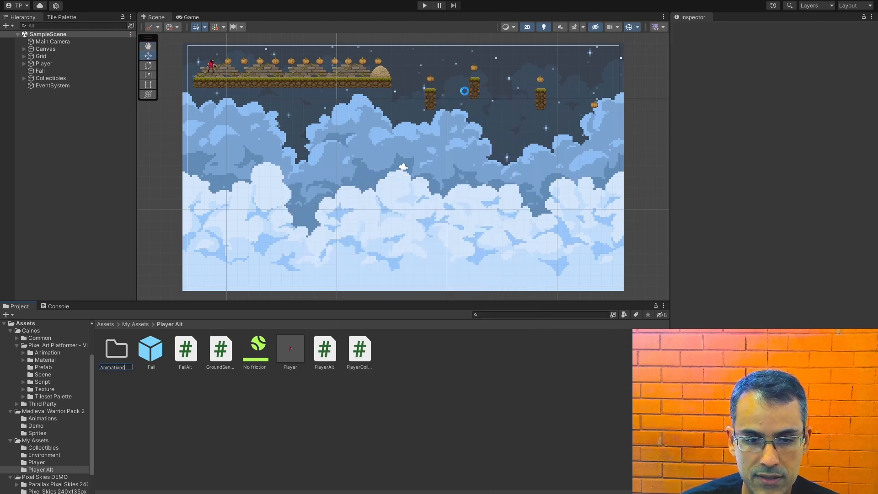
{"action": "key", "text": "Return"}
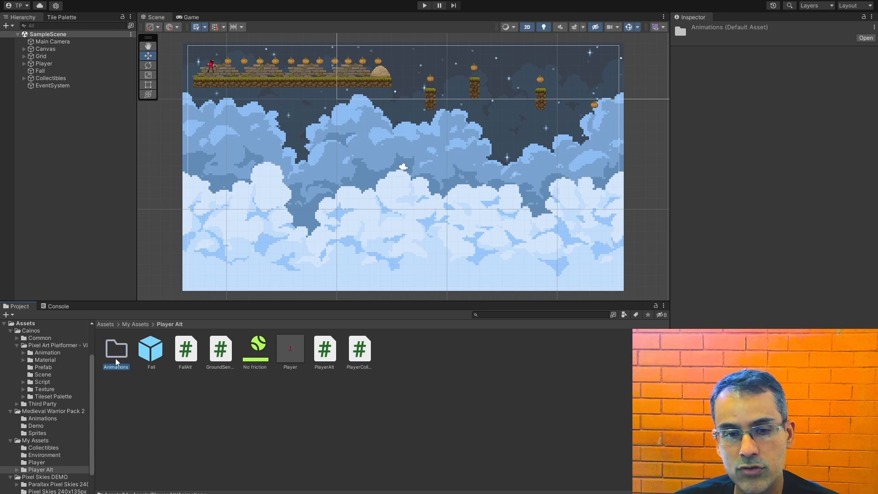
{"action": "left_click", "coordinate": [207, 432]}
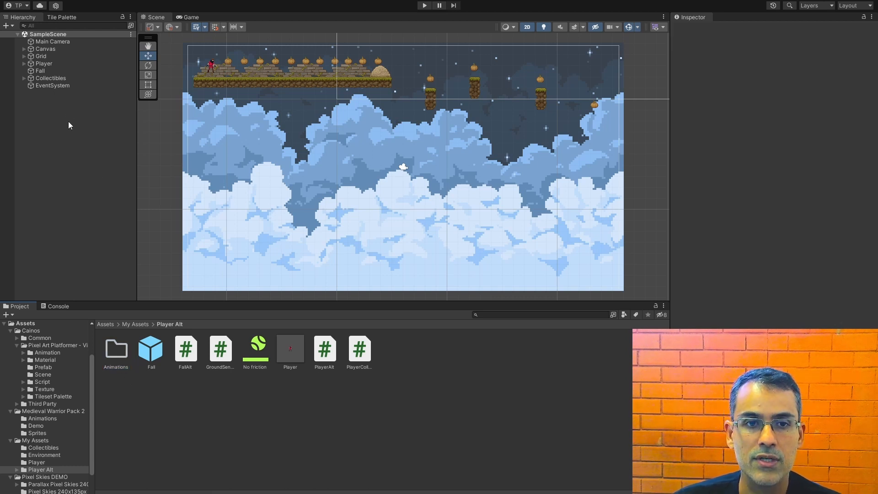
Add an Animator component to the Player object in the scene.
{"action": "left_click", "coordinate": [47, 64]}
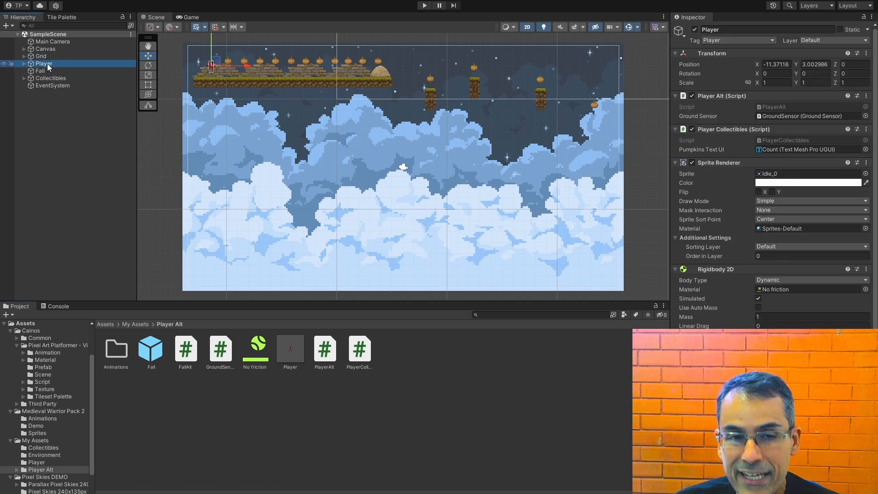
{"action": "scroll", "coordinate": [773, 183], "scroll_direction": "down", "scroll_amount": 3}
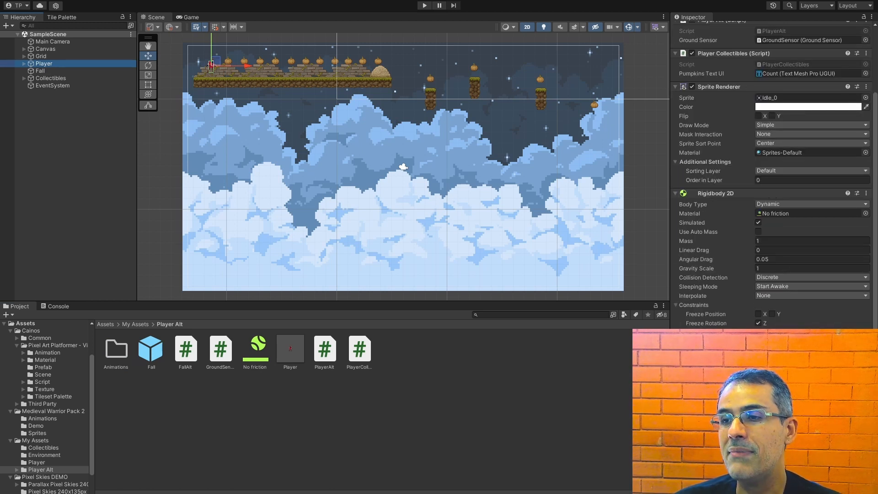
{"action": "key", "text": "alt+Tab"}
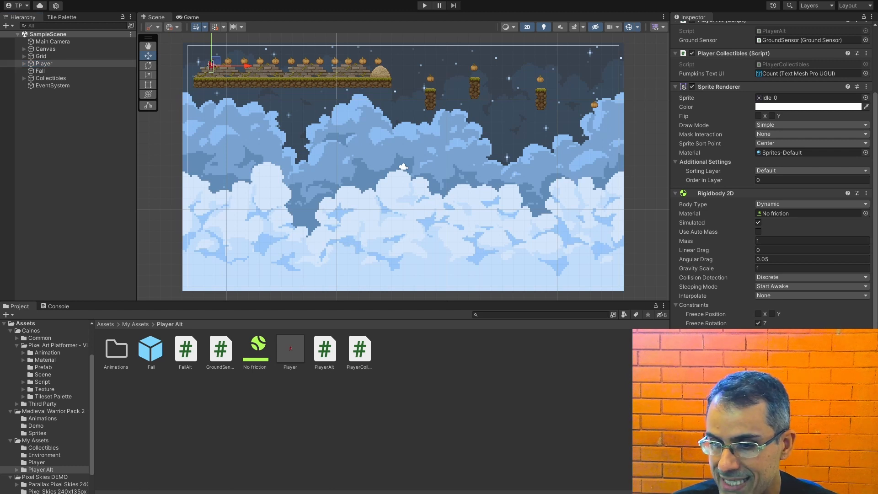
{"action": "key", "text": "Return"}
{"action": "scroll", "coordinate": [771, 183], "scroll_direction": "down", "scroll_amount": 3}
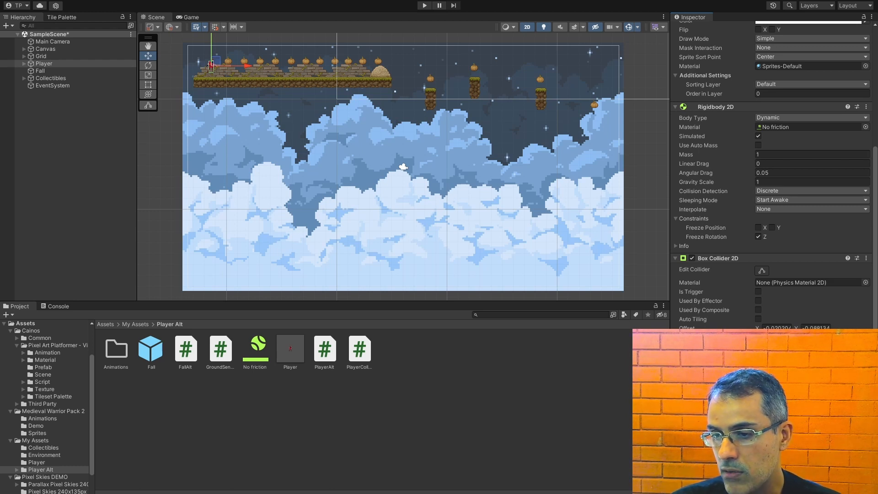
Create an Animator Controller named Player in the Player Alt folder.
{"action": "right_click", "coordinate": [353, 416]}
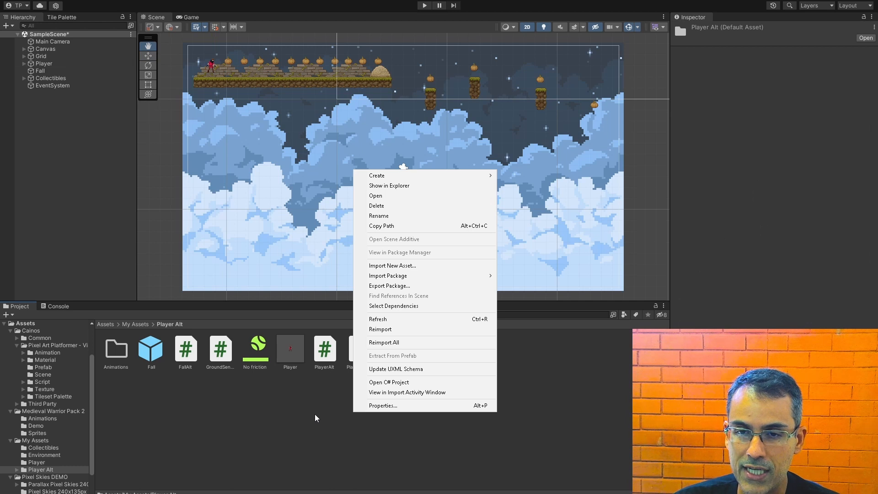
{"action": "mouse_move", "coordinate": [430, 177]}
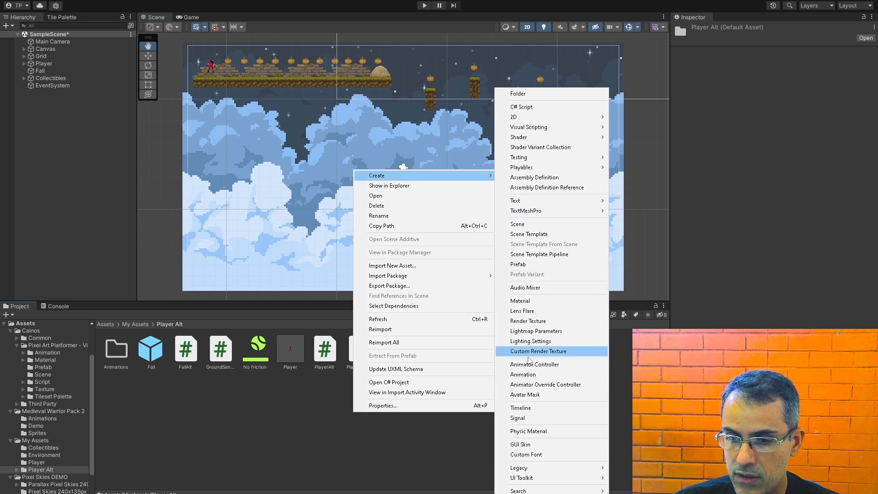
{"action": "left_click", "coordinate": [555, 366]}
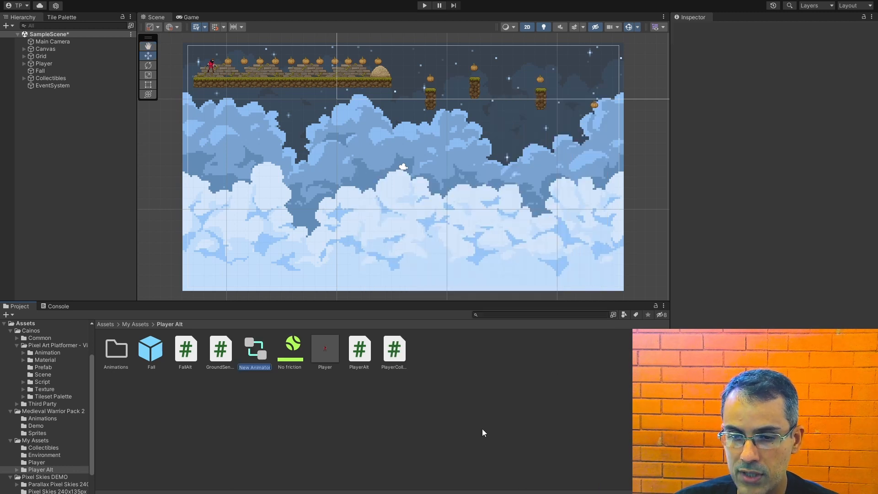
{"action": "type", "text": "Player"}
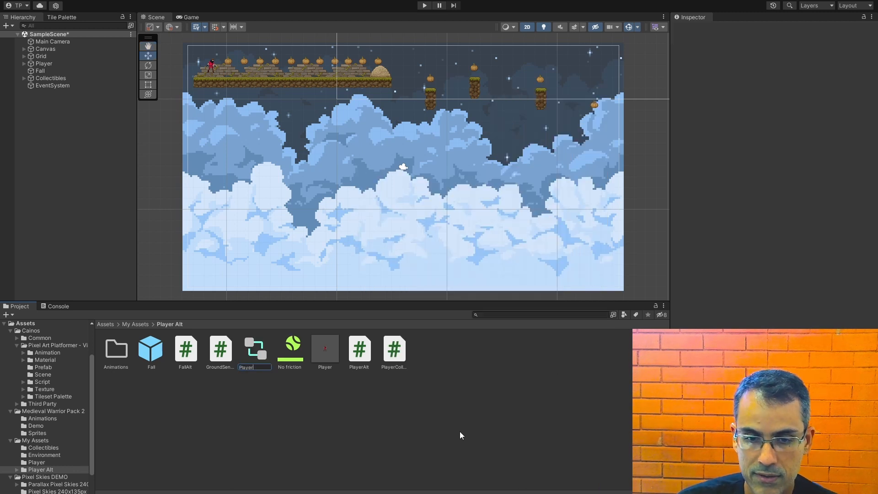
{"action": "key", "text": "Return"}
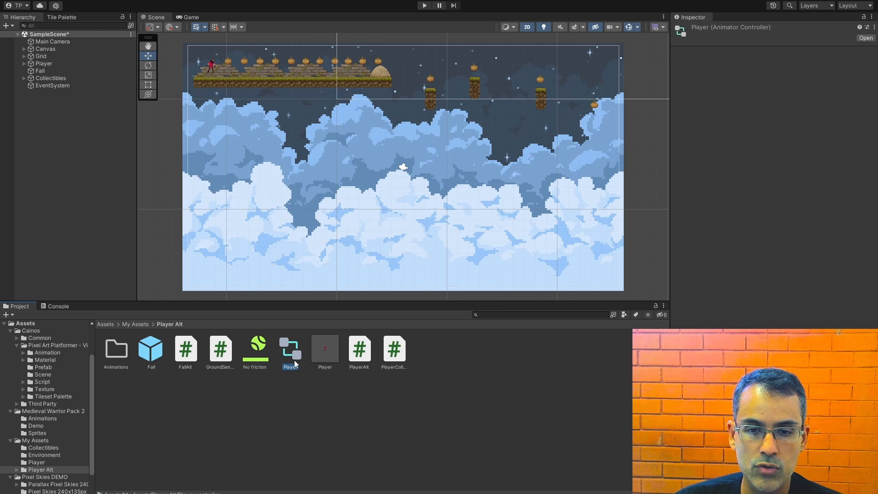
Assign the Player animator controller to the Player object's Animator component.
{"action": "left_click_drag", "start_coordinate": [295, 357], "coordinate": [48, 64]}
{"action": "left_click", "coordinate": [48, 65]}
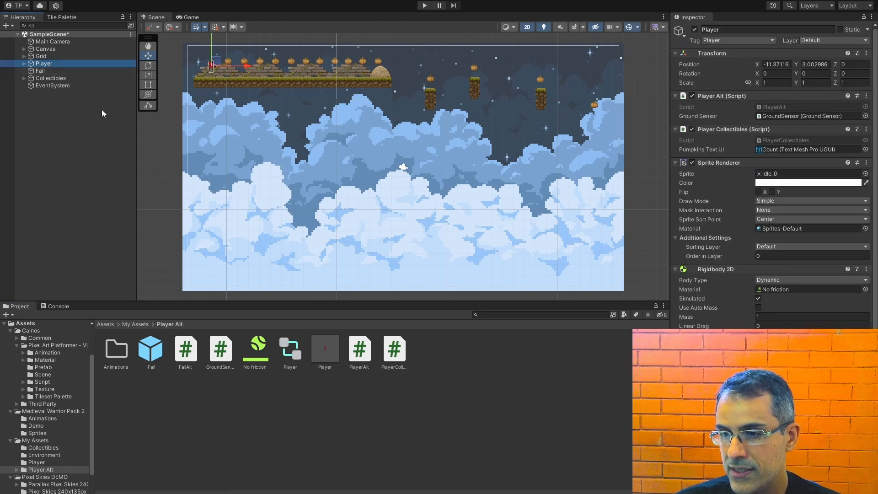
{"action": "scroll", "coordinate": [773, 183], "scroll_direction": "down", "scroll_amount": 5}
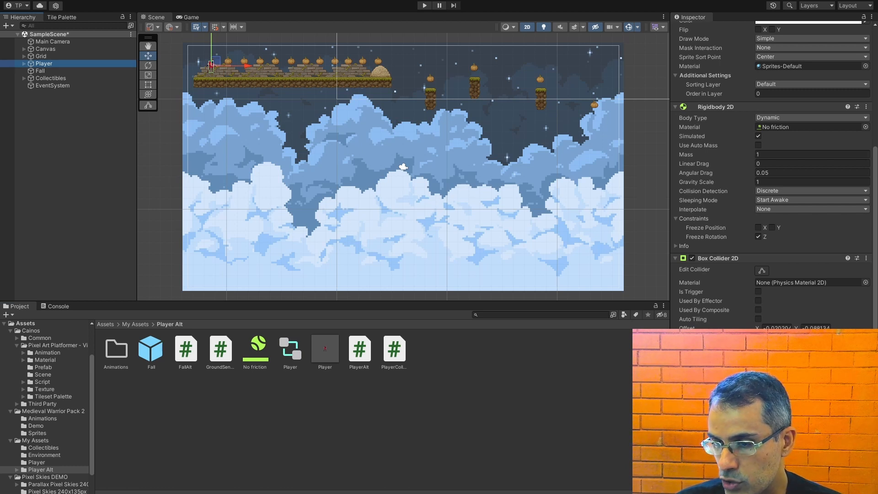
{"action": "left_click", "coordinate": [800, 379]}
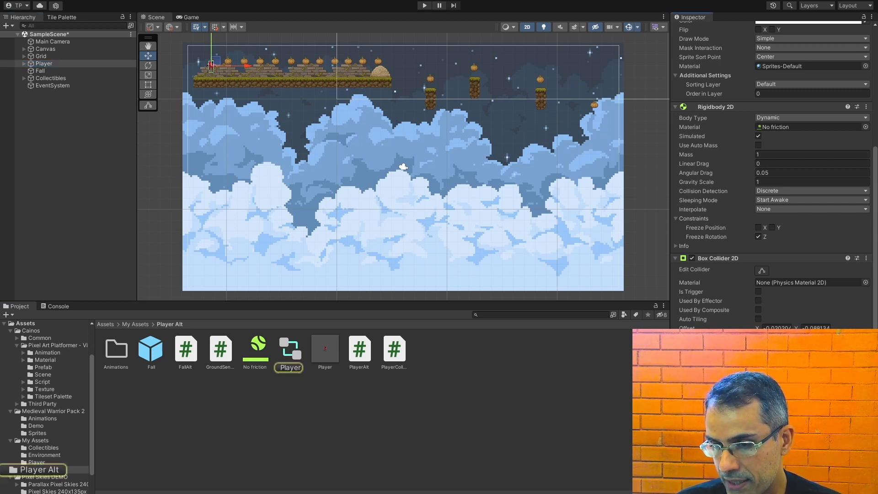
{"action": "left_click_drag", "start_coordinate": [292, 350], "coordinate": [801, 379]}
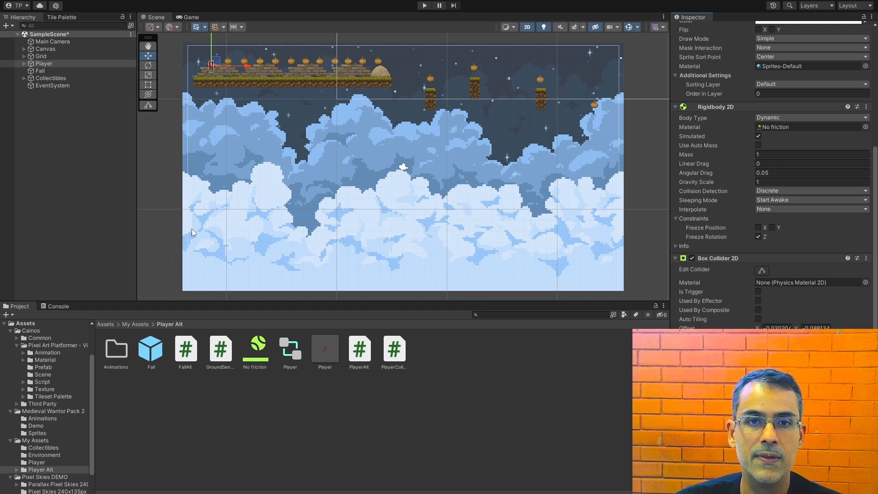
Deselect the Player object and open the Animator window.
{"action": "left_click", "coordinate": [248, 405]}
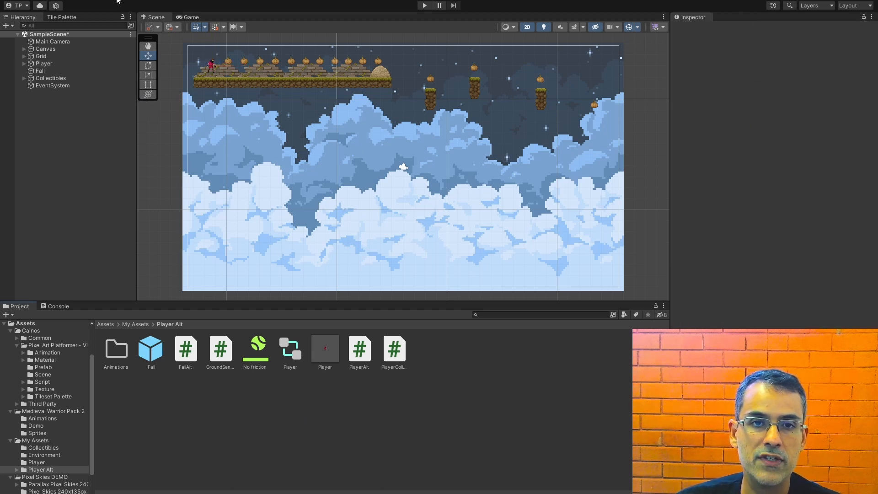
{"action": "left_click", "coordinate": [151, 1]}
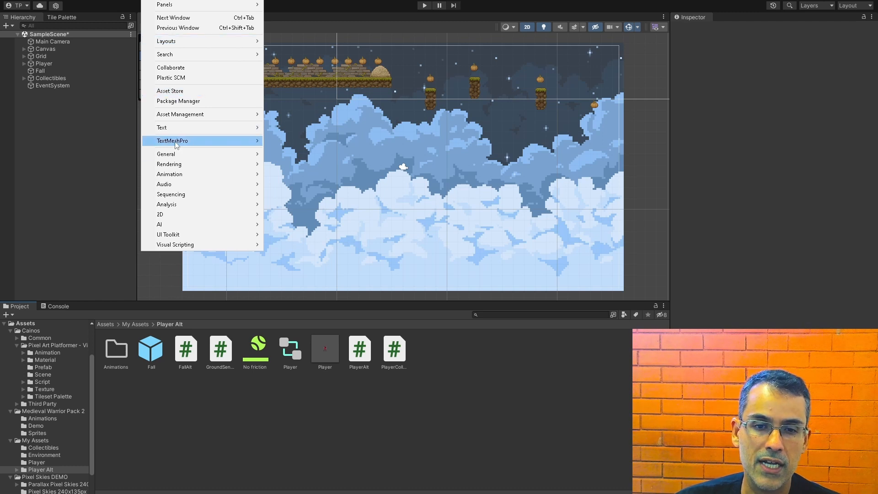
{"action": "mouse_move", "coordinate": [174, 178]}
{"action": "left_click", "coordinate": [309, 186]}
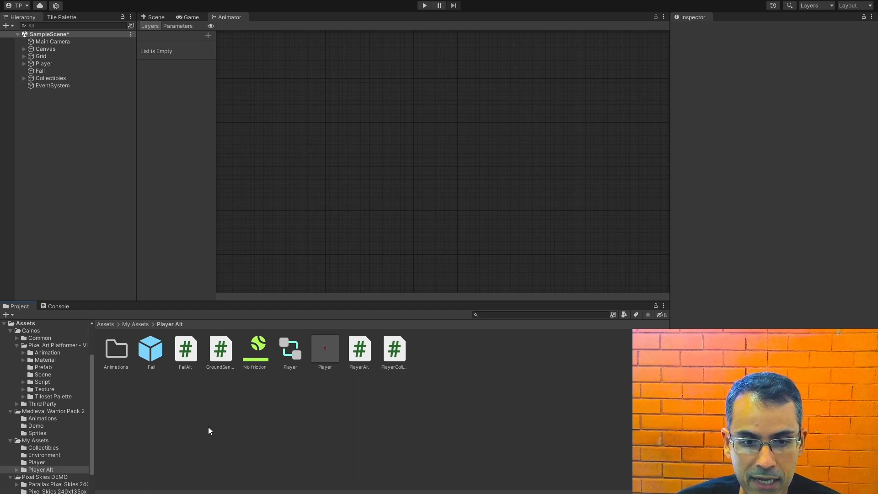
Examine the sprite sheets in Medieval Warrior Pack 2 > Sprites, including Take Hit - white silhouette, Take Hit and Idle.
{"action": "left_click", "coordinate": [137, 325]}
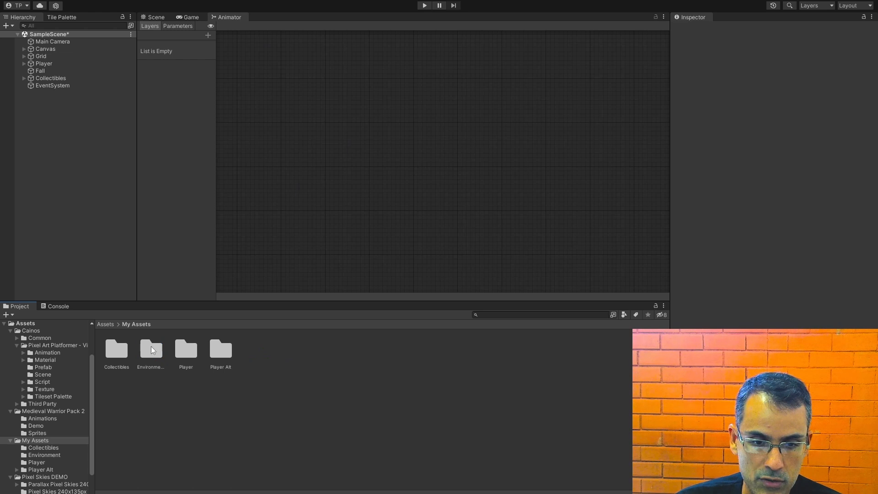
{"action": "left_click", "coordinate": [105, 325]}
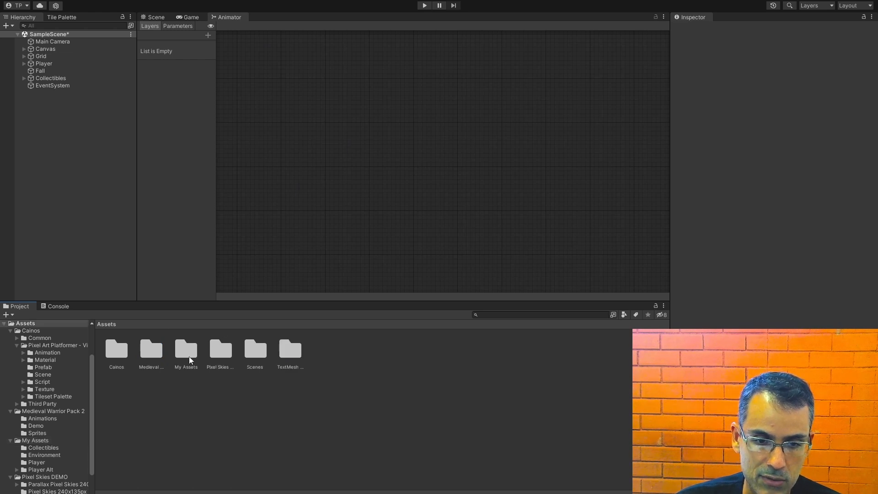
{"action": "double_click", "coordinate": [156, 358]}
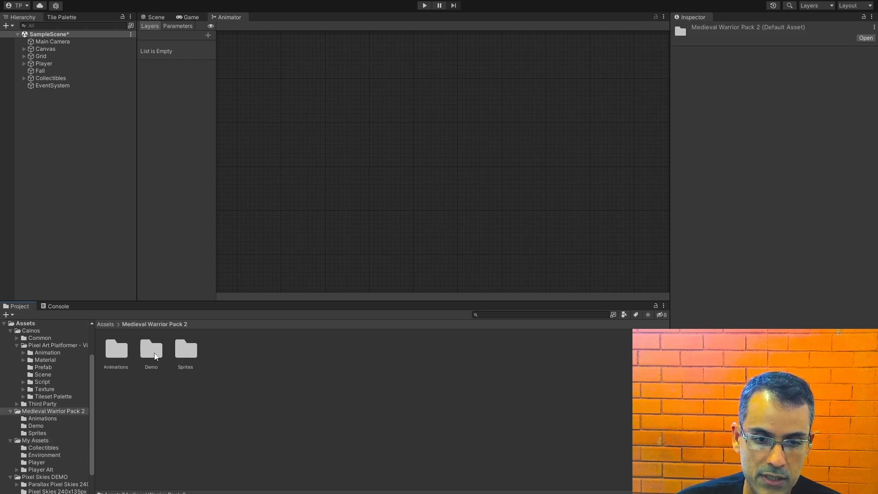
{"action": "double_click", "coordinate": [186, 357]}
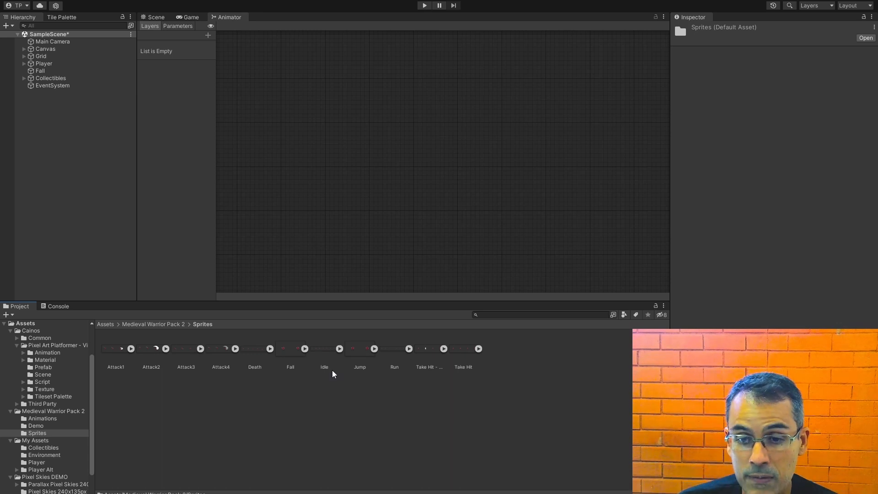
{"action": "left_click", "coordinate": [430, 355]}
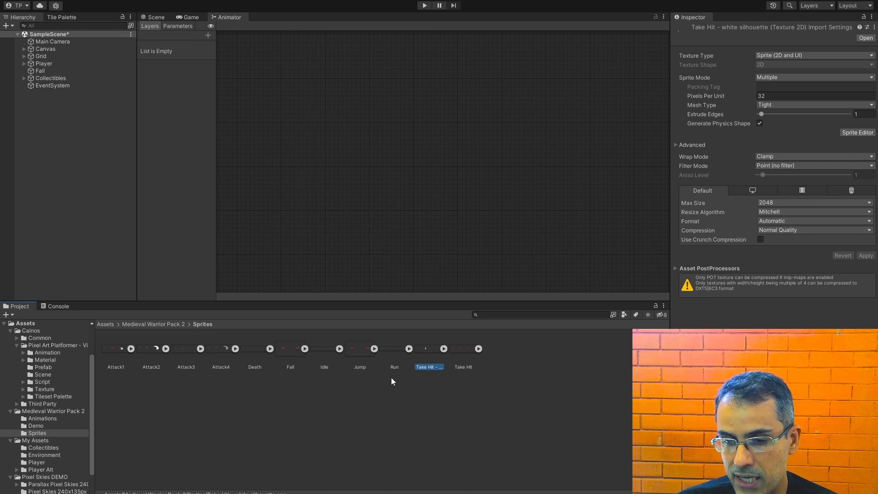
{"action": "left_click", "coordinate": [457, 348]}
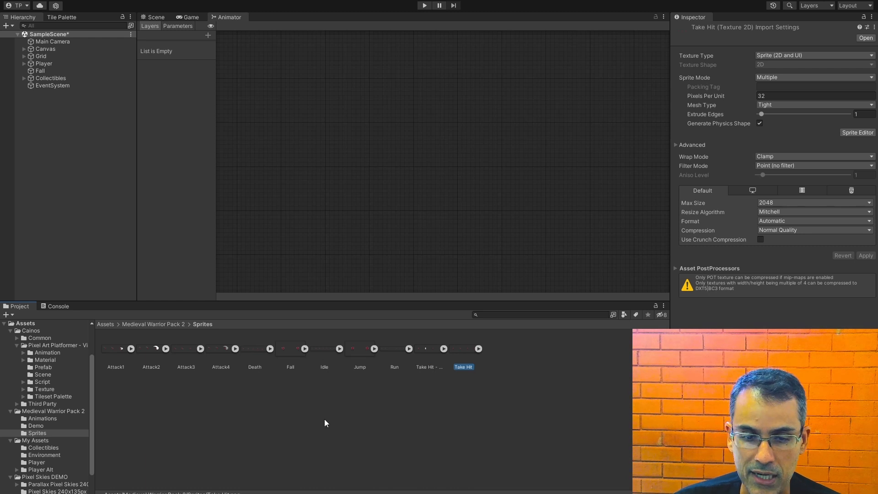
{"action": "left_click", "coordinate": [273, 388]}
{"action": "left_click", "coordinate": [324, 358]}
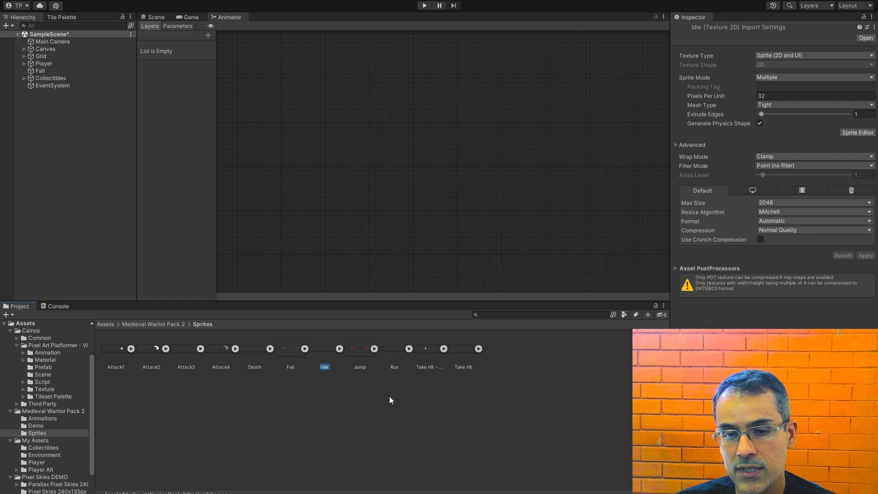
Create an animation clip named Idle in the Animations folder of My Assets > Player Alt.
{"action": "left_click", "coordinate": [105, 325]}
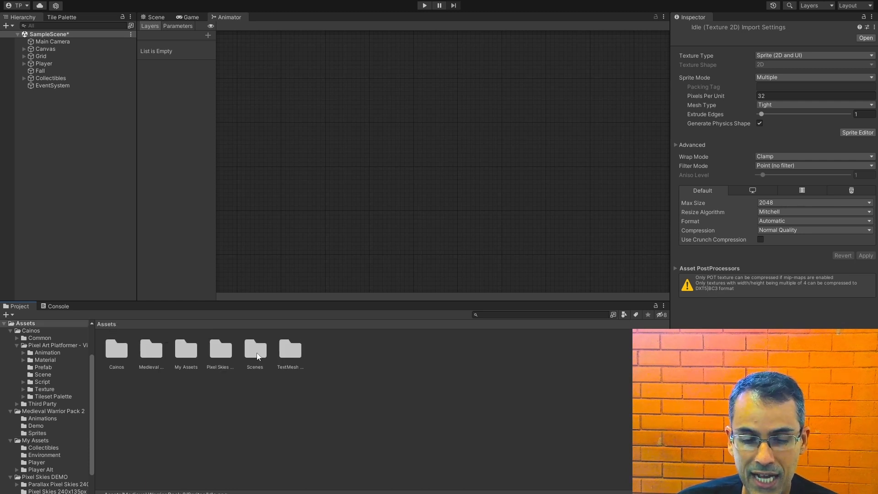
{"action": "double_click", "coordinate": [186, 352]}
{"action": "left_click", "coordinate": [225, 356]}
{"action": "double_click", "coordinate": [225, 356]}
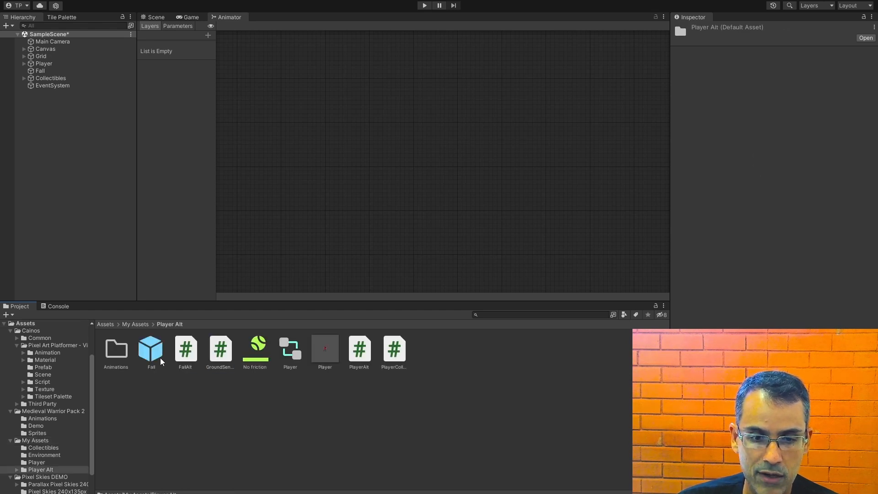
{"action": "double_click", "coordinate": [123, 359]}
{"action": "right_click", "coordinate": [137, 368]}
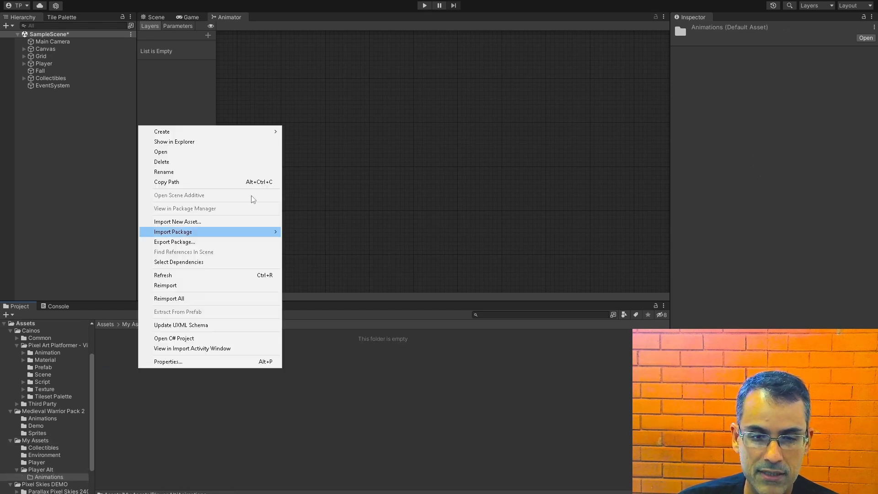
{"action": "mouse_move", "coordinate": [253, 131]}
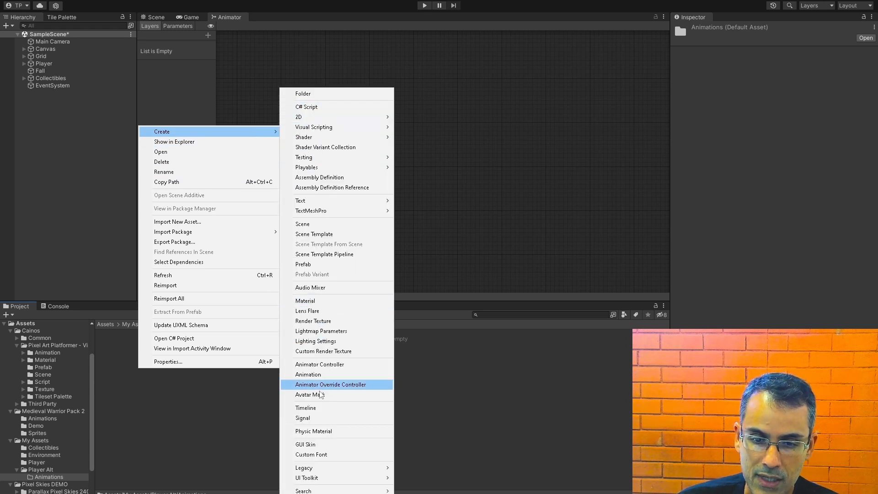
{"action": "left_click", "coordinate": [320, 374]}
{"action": "type", "text": "Idle"}
{"action": "key", "text": "Return"}
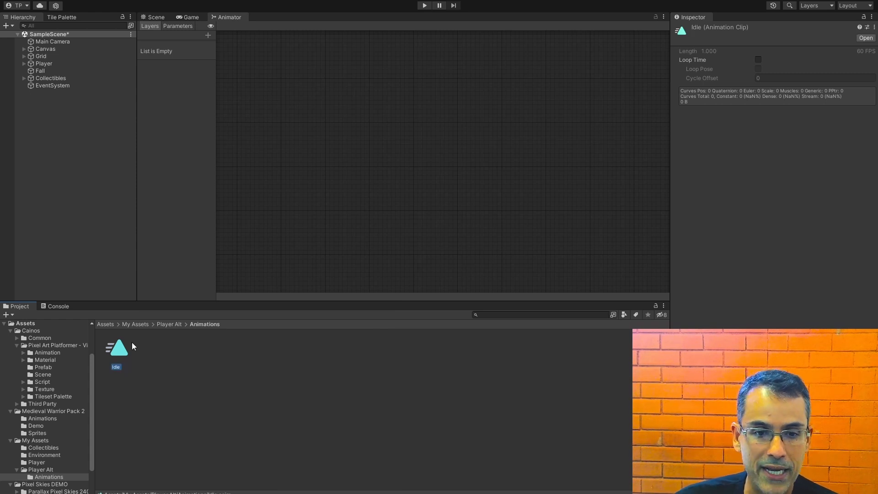
Add the Idle clip as a state in the Player's Animator graph and place it between Entry and Exit.
{"action": "mouse_move", "coordinate": [123, 354]}
{"action": "left_mouse_down"}
{"action": "mouse_move", "coordinate": [105, 279]}
{"action": "mouse_move", "coordinate": [121, 367]}
{"action": "mouse_move", "coordinate": [148, 347]}
{"action": "mouse_move", "coordinate": [120, 358]}
{"action": "mouse_move", "coordinate": [137, 359]}
{"action": "mouse_move", "coordinate": [125, 355]}
{"action": "left_mouse_up"}
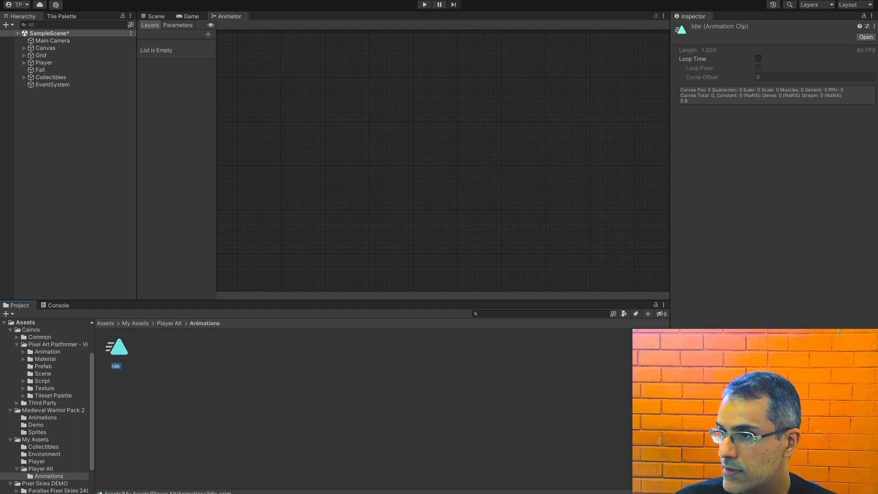
{"action": "left_click", "coordinate": [120, 378]}
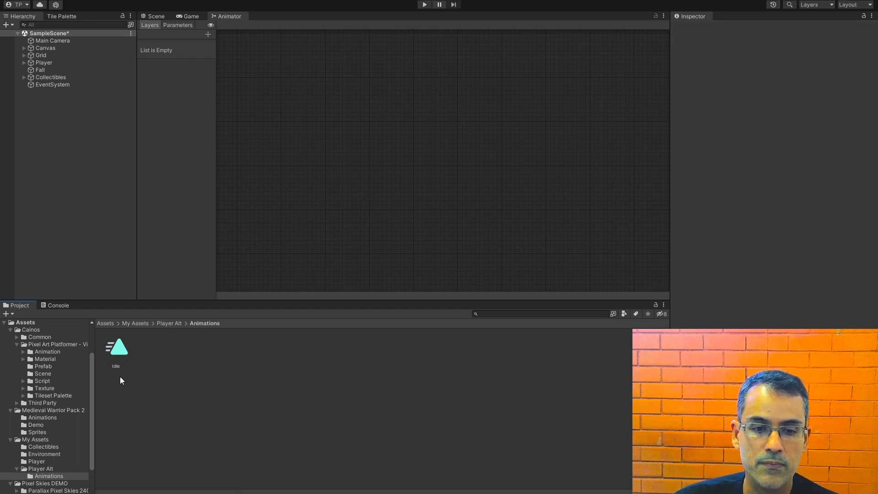
{"action": "left_click", "coordinate": [115, 352]}
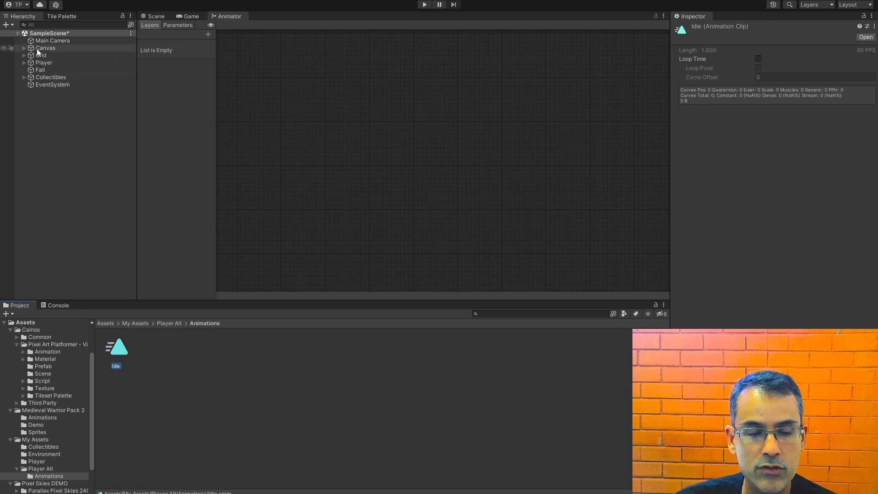
{"action": "left_click", "coordinate": [47, 67]}
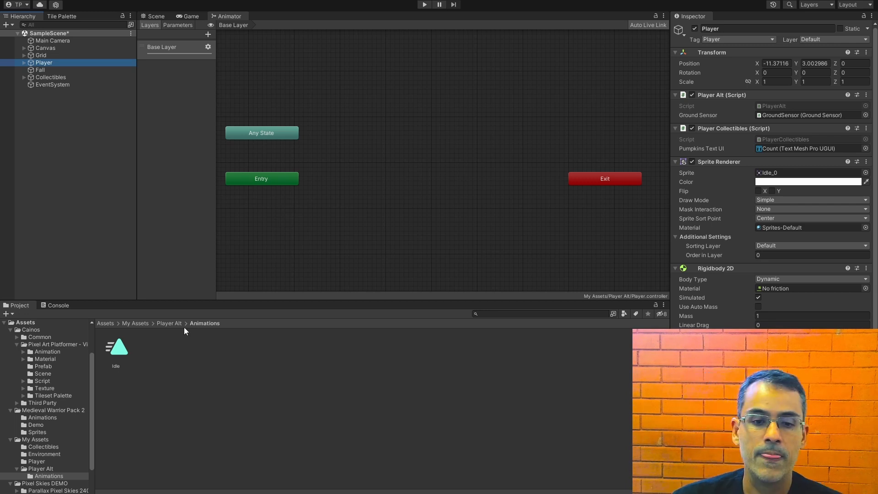
{"action": "left_click_drag", "start_coordinate": [127, 352], "coordinate": [407, 157]}
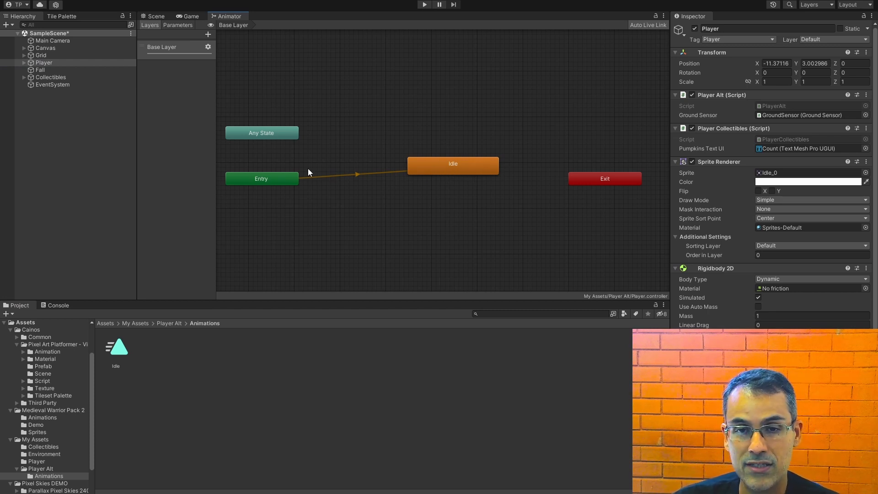
{"action": "left_click_drag", "start_coordinate": [429, 165], "coordinate": [414, 172]}
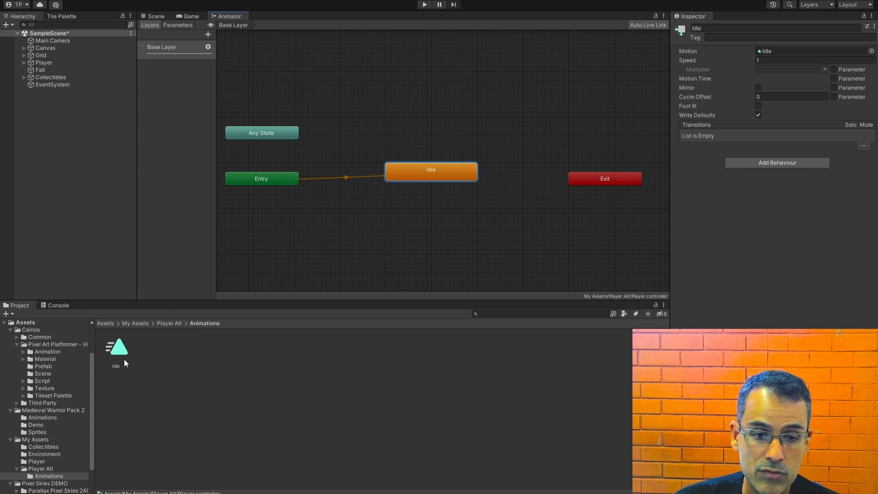
Open the Animation window for the Player object, placed so the player stays visible enlarged in the Scene view.
{"action": "left_click", "coordinate": [159, 16]}
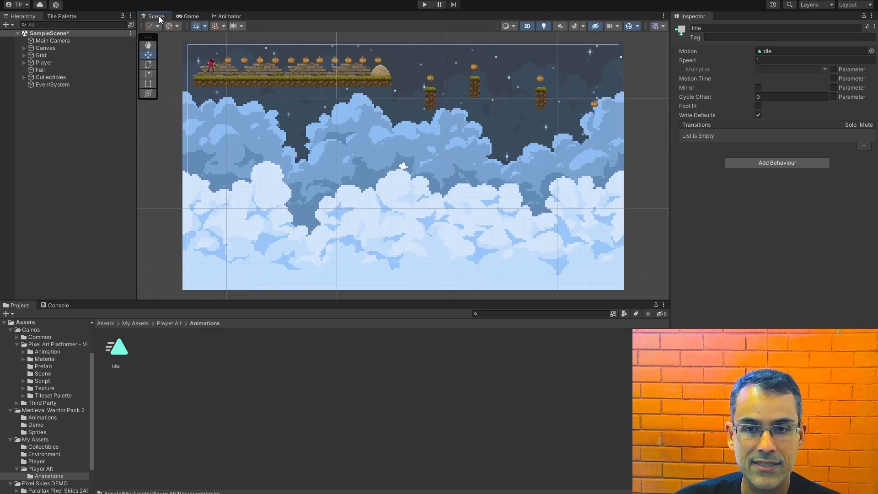
{"action": "left_click", "coordinate": [58, 64]}
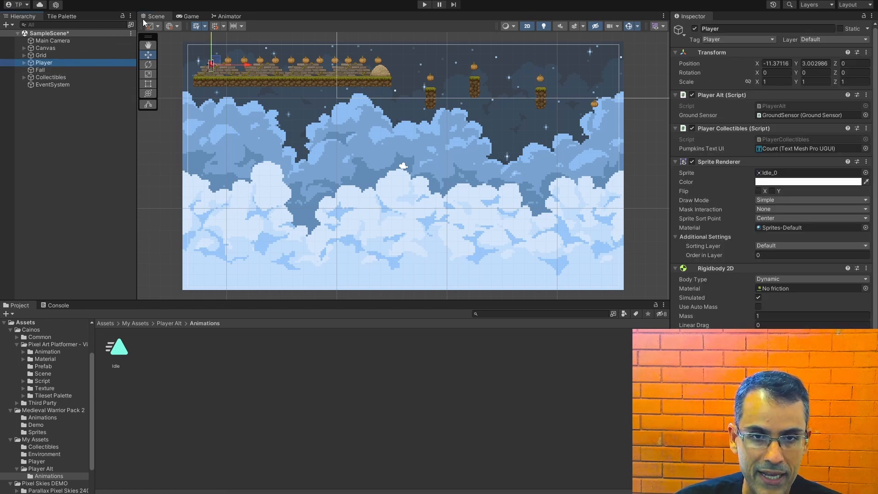
{"action": "left_click", "coordinate": [151, 1]}
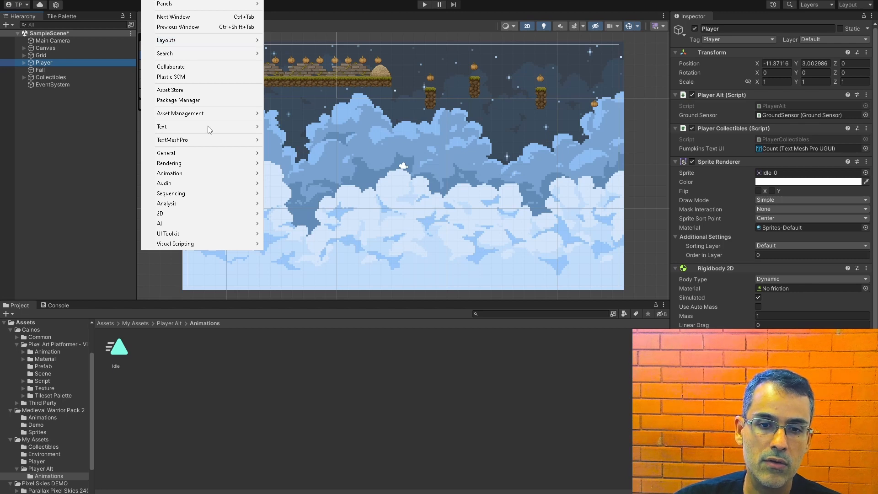
{"action": "mouse_move", "coordinate": [213, 173]}
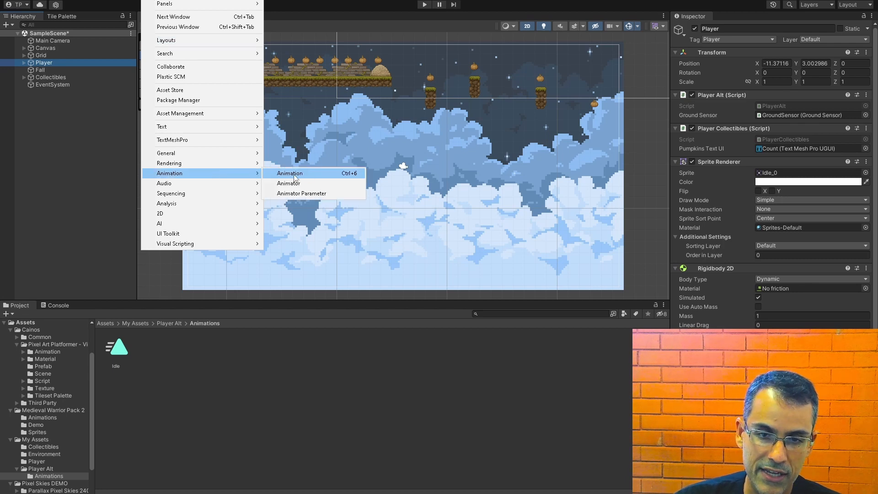
{"action": "left_click", "coordinate": [341, 174]}
{"action": "left_click_drag", "start_coordinate": [340, 281], "coordinate": [339, 149]}
{"action": "scroll", "coordinate": [243, 68], "scroll_direction": "up", "scroll_amount": 4}
{"action": "middle_click_drag", "start_coordinate": [248, 70], "coordinate": [366, 122]}
{"action": "scroll", "coordinate": [309, 110], "scroll_direction": "up", "scroll_amount": 6}
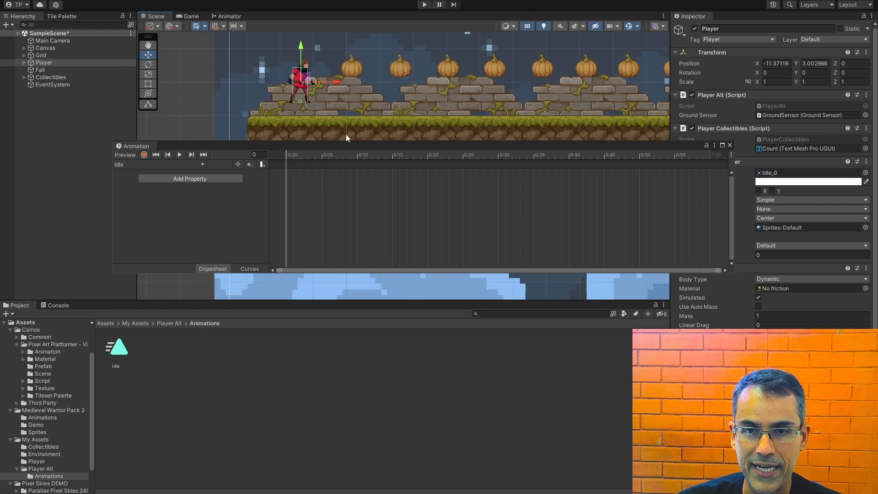
Open the Sprites folder of Medieval Warrior Pack 2 in the project assets.
{"action": "left_click", "coordinate": [104, 323]}
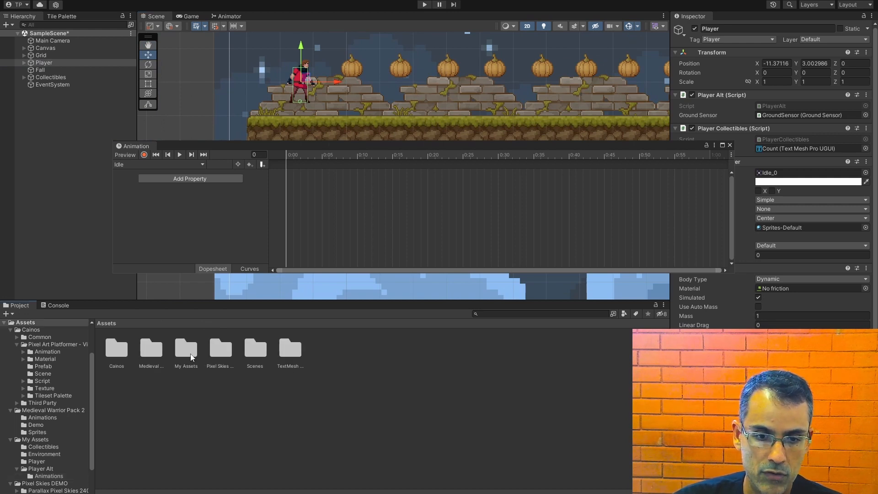
{"action": "double_click", "coordinate": [151, 348]}
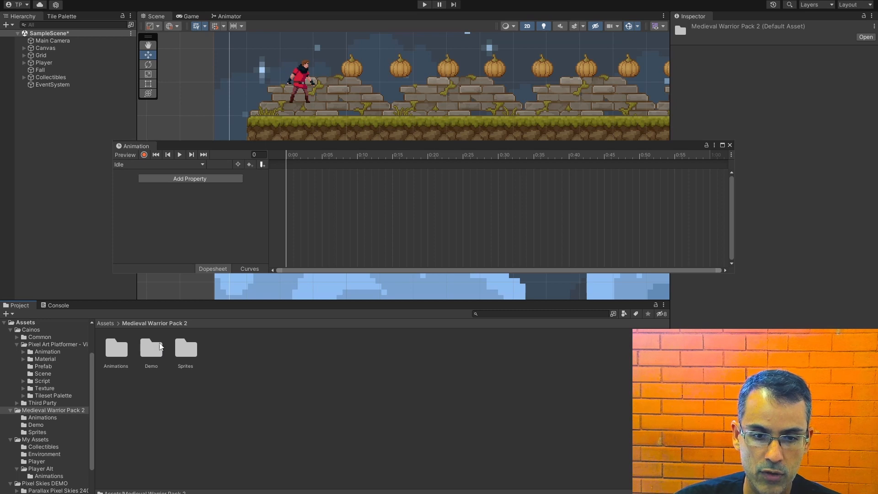
{"action": "double_click", "coordinate": [186, 350]}
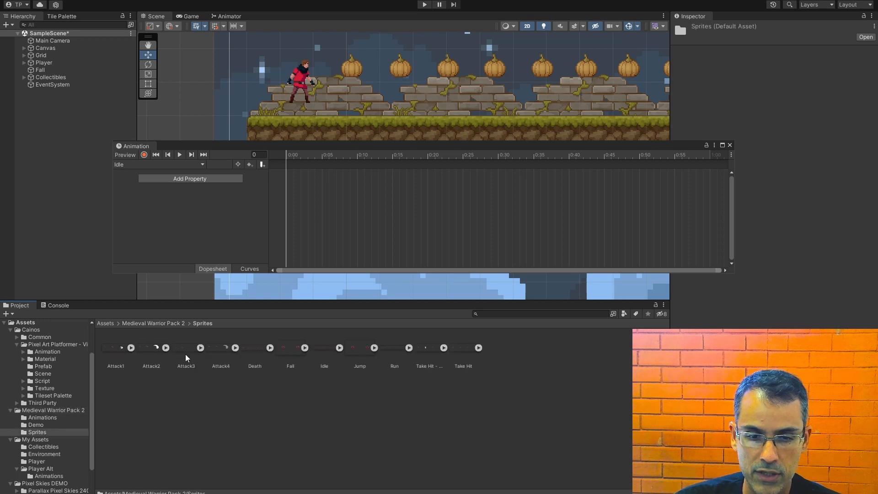
{"action": "left_click", "coordinate": [325, 350]}
{"action": "left_click_drag", "start_coordinate": [325, 348], "coordinate": [314, 206]}
{"action": "left_click_drag", "start_coordinate": [288, 180], "coordinate": [288, 181]}
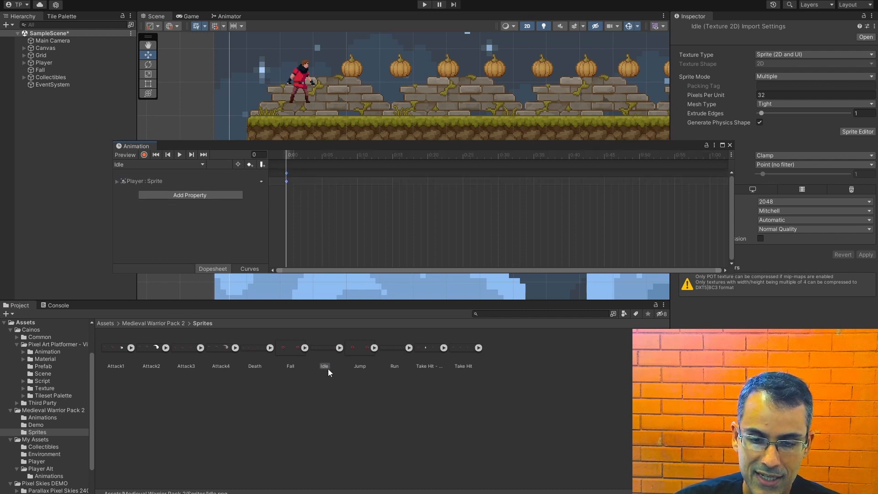
{"action": "left_click", "coordinate": [302, 191]}
{"action": "left_click", "coordinate": [283, 171]}
{"action": "key", "text": "Delete"}
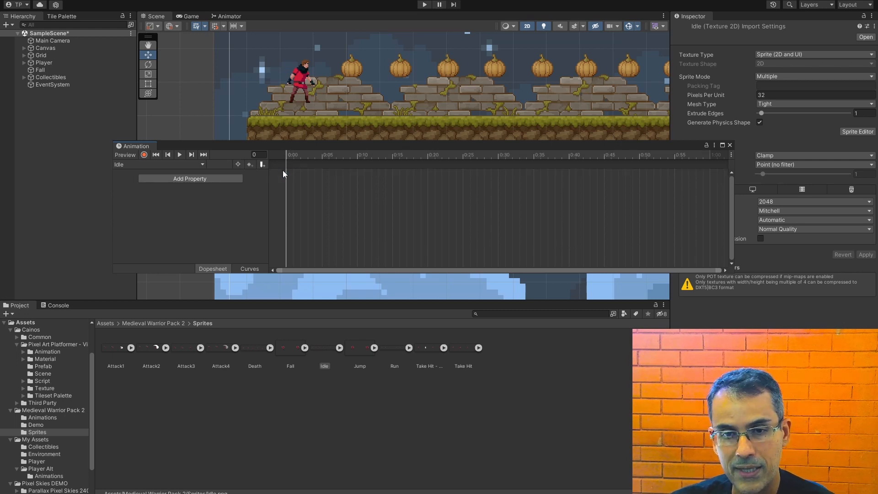
Add sprites Idle_0 through Idle_7 from the Idle sheet to the Idle clip's timeline starting at 0:00, and preview the playback.
{"action": "left_click", "coordinate": [340, 349]}
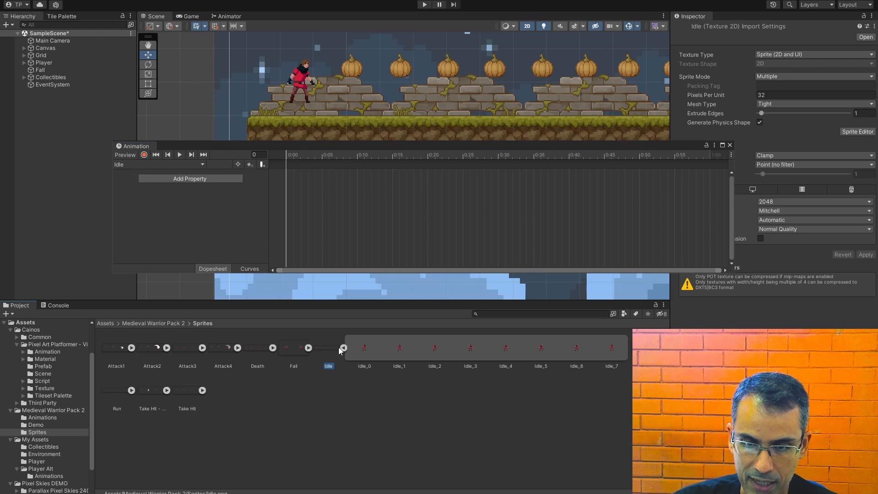
{"action": "left_click", "coordinate": [365, 350]}
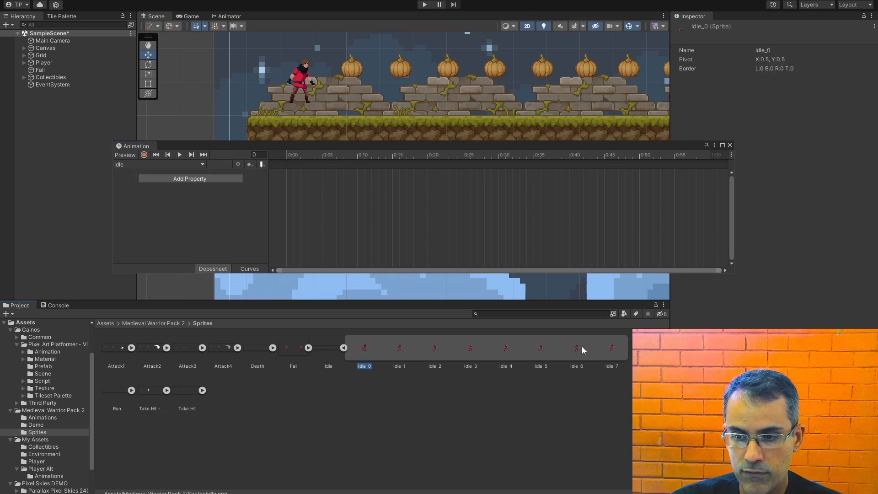
{"action": "left_click", "coordinate": [612, 351], "text": "shift"}
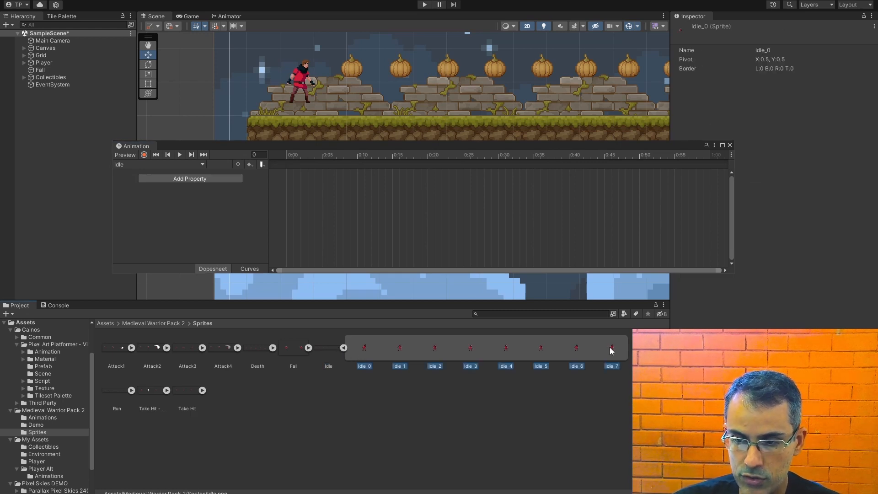
{"action": "left_click_drag", "start_coordinate": [359, 354], "coordinate": [292, 182]}
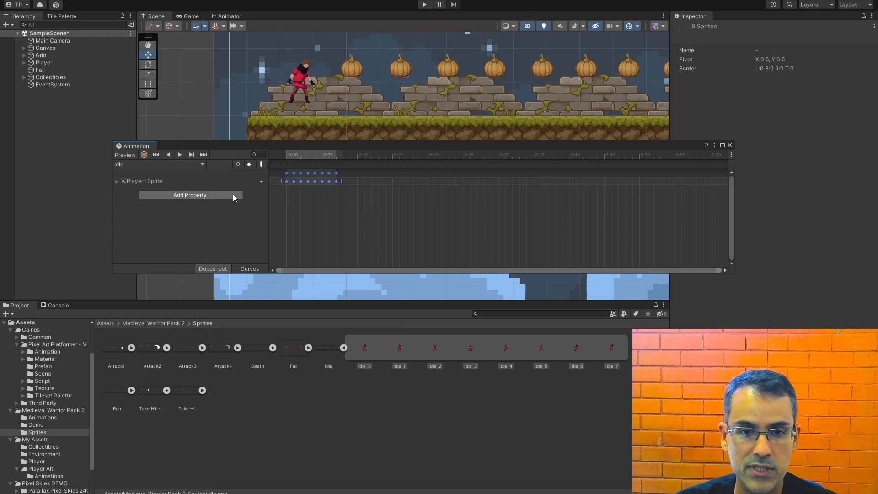
{"action": "left_click", "coordinate": [179, 155]}
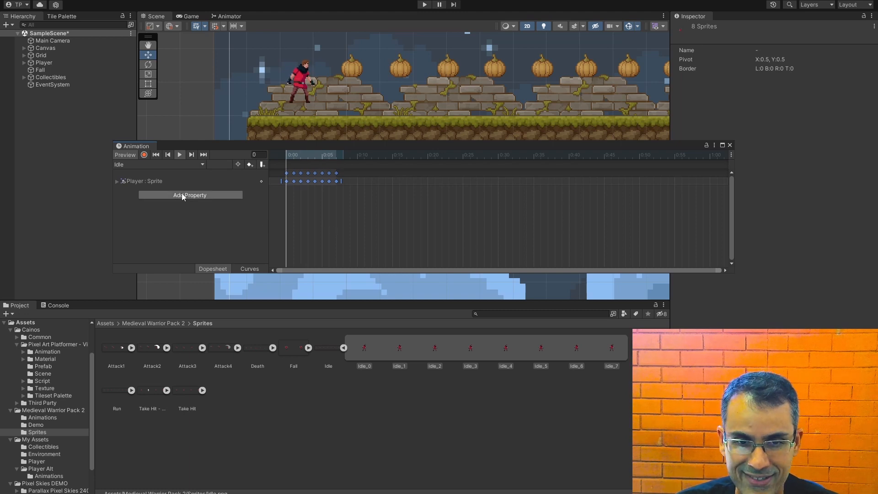
{"action": "left_click", "coordinate": [180, 155]}
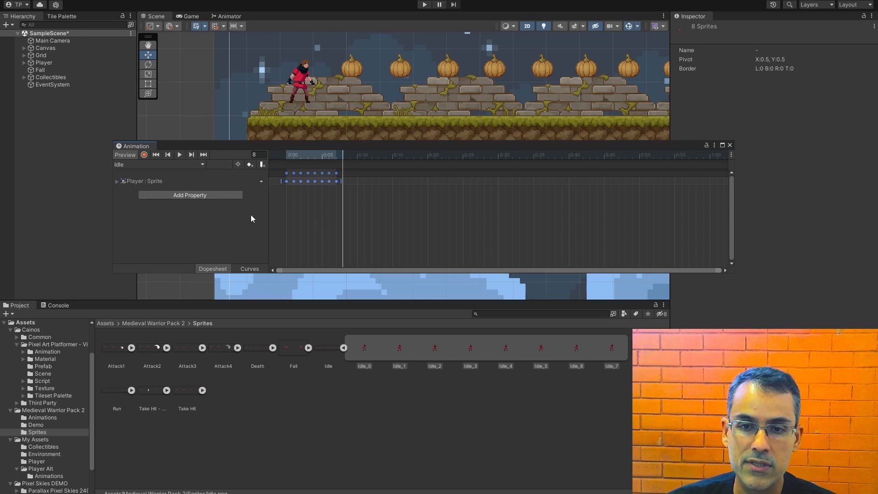
Stretch all the Idle clip's sprite keyframes to five-frame spacing, with the last keyframe at 0:35.
{"action": "left_click", "coordinate": [385, 224]}
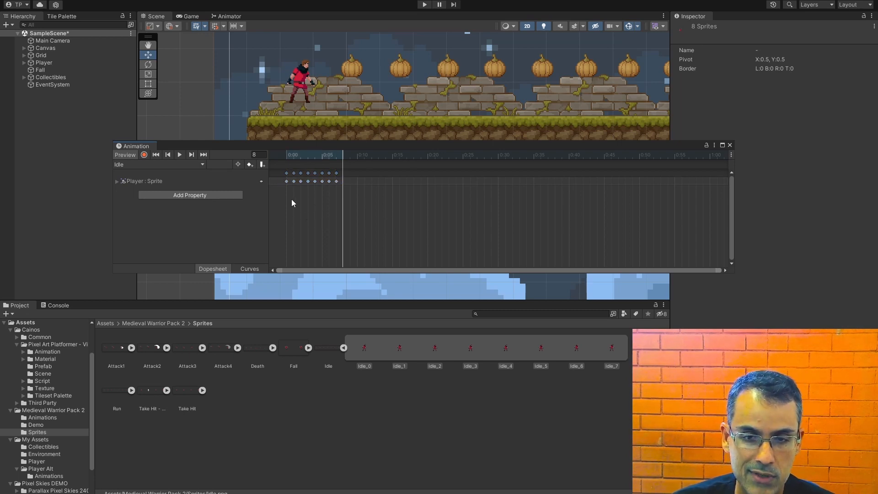
{"action": "left_click_drag", "start_coordinate": [350, 210], "coordinate": [251, 153]}
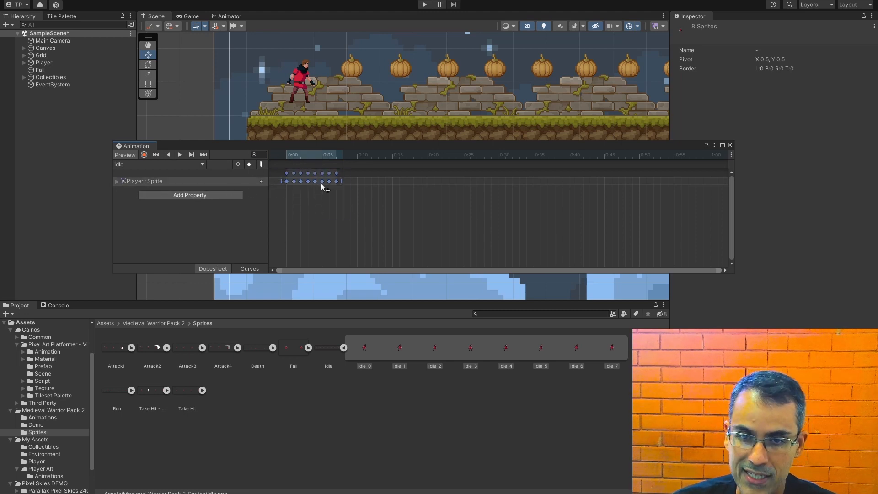
{"action": "left_click_drag", "start_coordinate": [343, 181], "coordinate": [543, 186]}
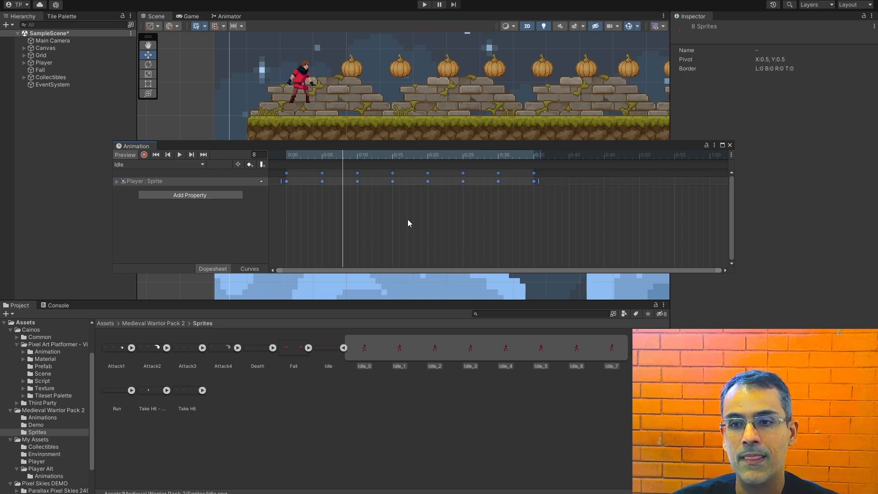
Preview the Idle animation and compare the player's pose at frame 0 with the poses at frames 30 and 35.
{"action": "left_click", "coordinate": [177, 155]}
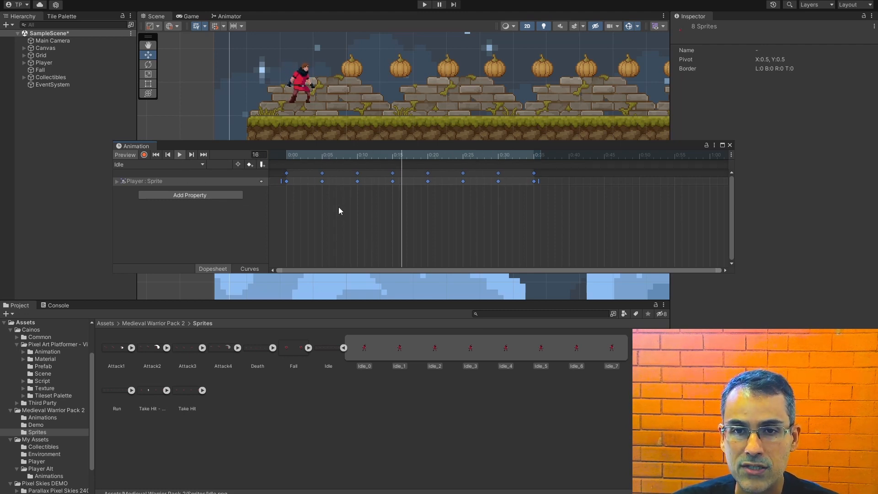
{"action": "left_click", "coordinate": [182, 153]}
{"action": "left_click", "coordinate": [536, 158]}
{"action": "left_click", "coordinate": [289, 158]}
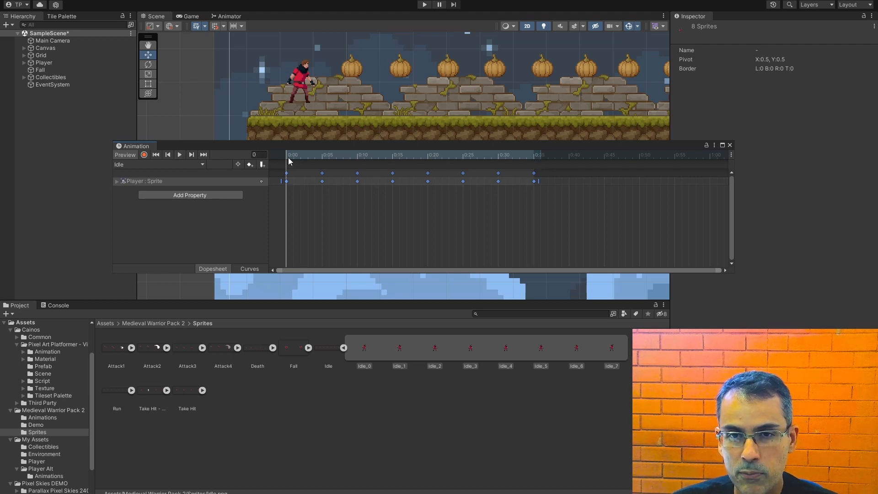
{"action": "left_click", "coordinate": [498, 157]}
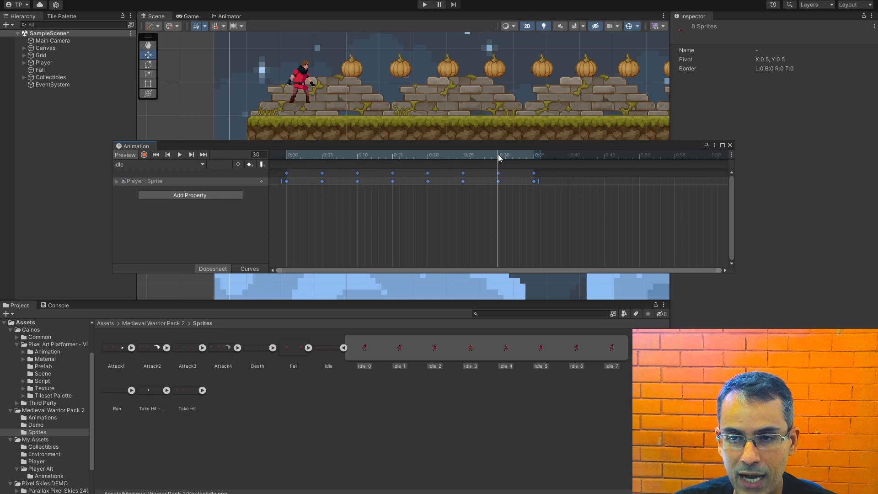
{"action": "left_click", "coordinate": [533, 158]}
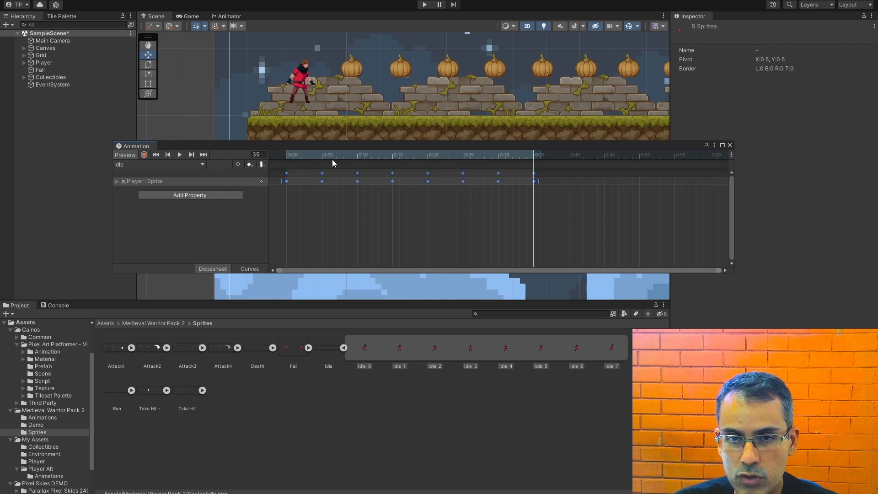
{"action": "left_click", "coordinate": [290, 158]}
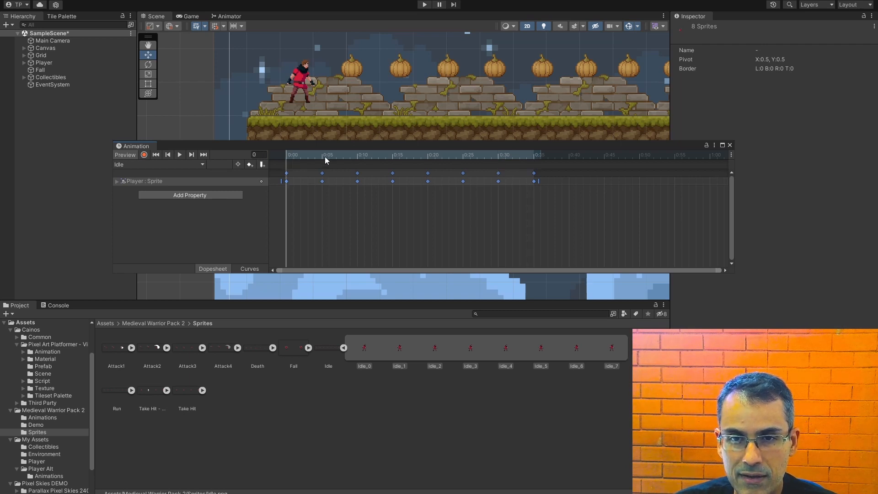
{"action": "left_click", "coordinate": [534, 157]}
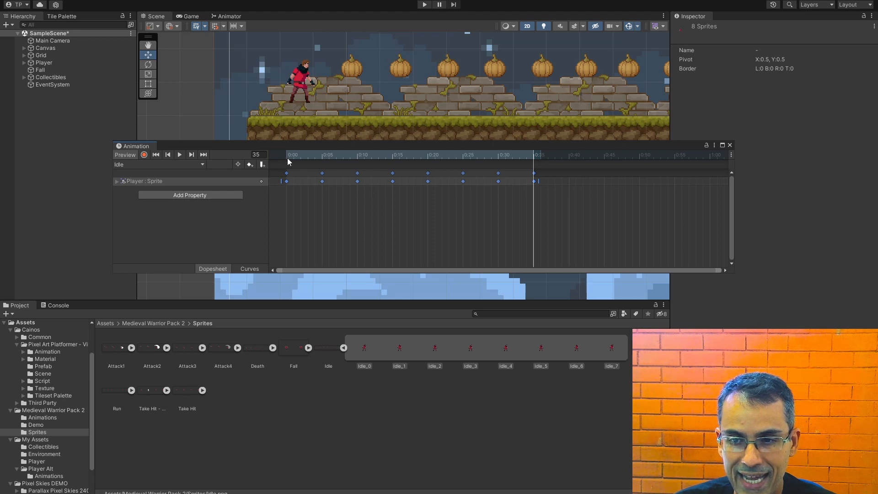
{"action": "left_click", "coordinate": [289, 158]}
{"action": "left_click", "coordinate": [534, 158]}
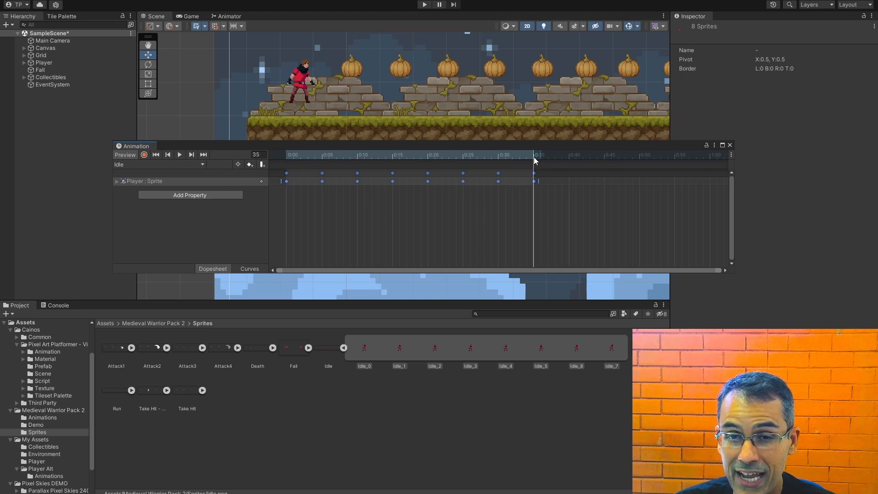
{"action": "left_click", "coordinate": [291, 158]}
{"action": "left_click", "coordinate": [535, 159]}
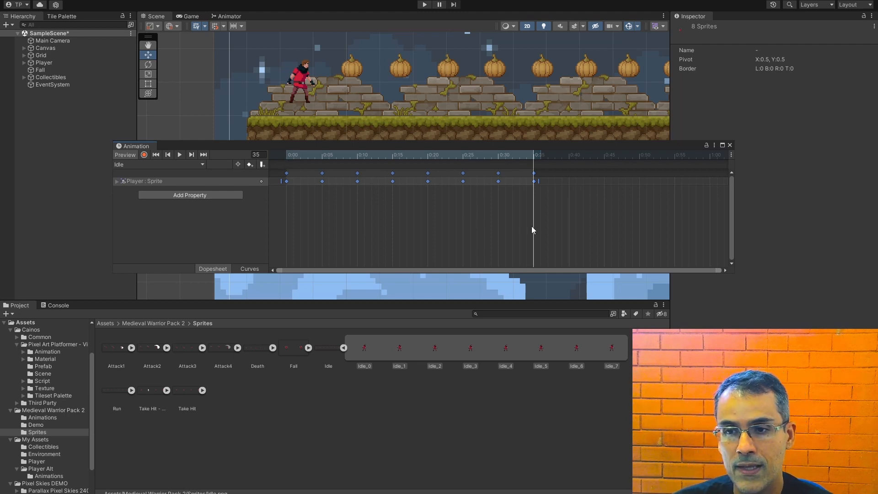
Delete the Idle clip's last sprite keyframe at 0:35 and preview the animation.
{"action": "left_click", "coordinate": [482, 214]}
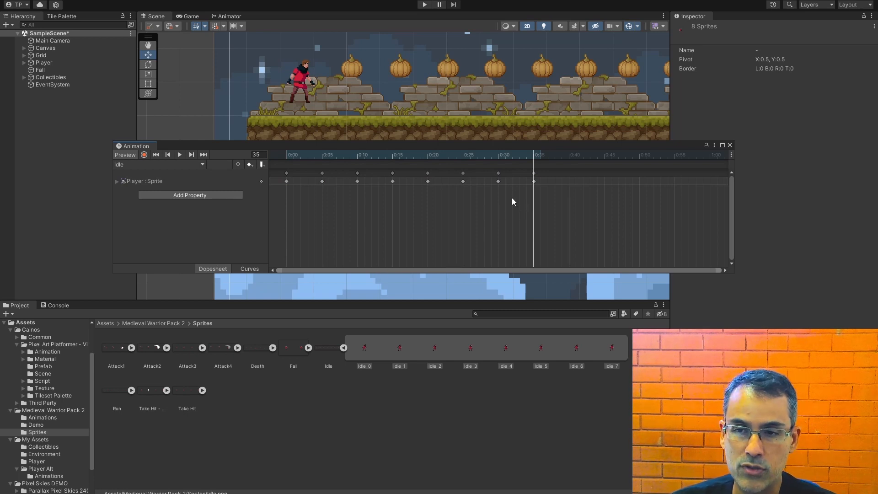
{"action": "left_click_drag", "start_coordinate": [516, 199], "coordinate": [551, 167]}
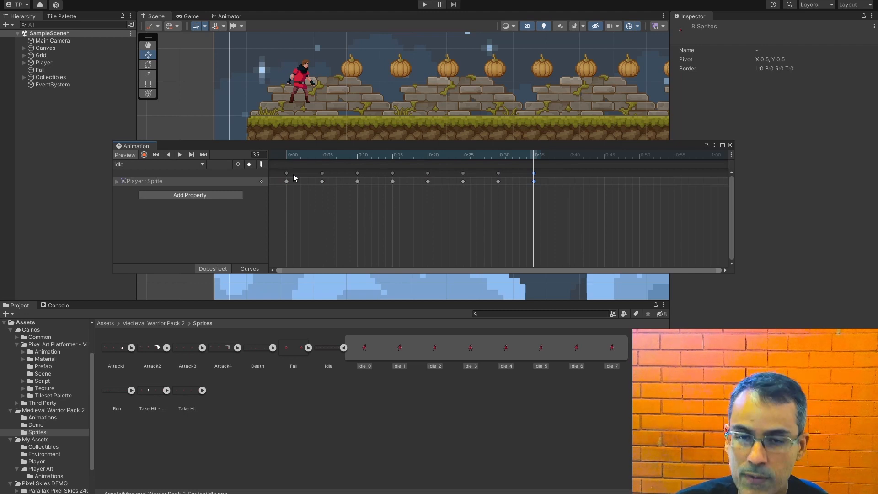
{"action": "key", "text": "Delete"}
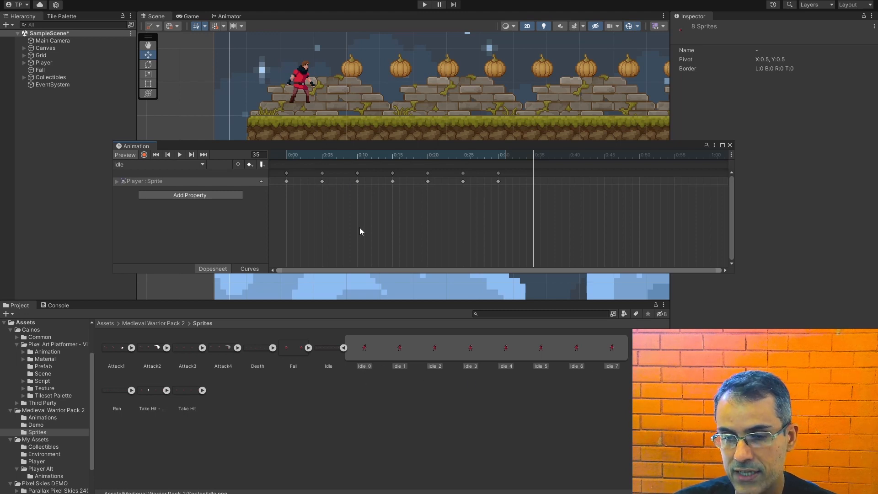
{"action": "left_click", "coordinate": [179, 154]}
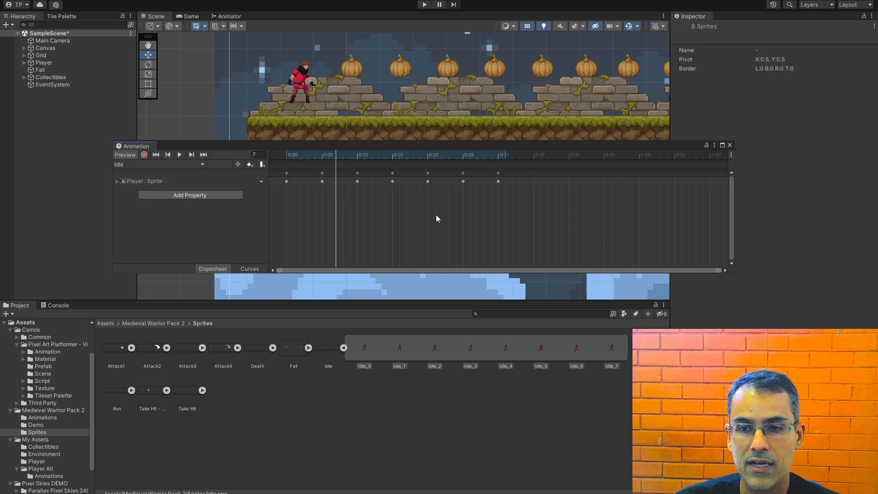
Copy the Idle clip's first keyframe to 0:35 and preview the animation.
{"action": "left_click", "coordinate": [287, 181]}
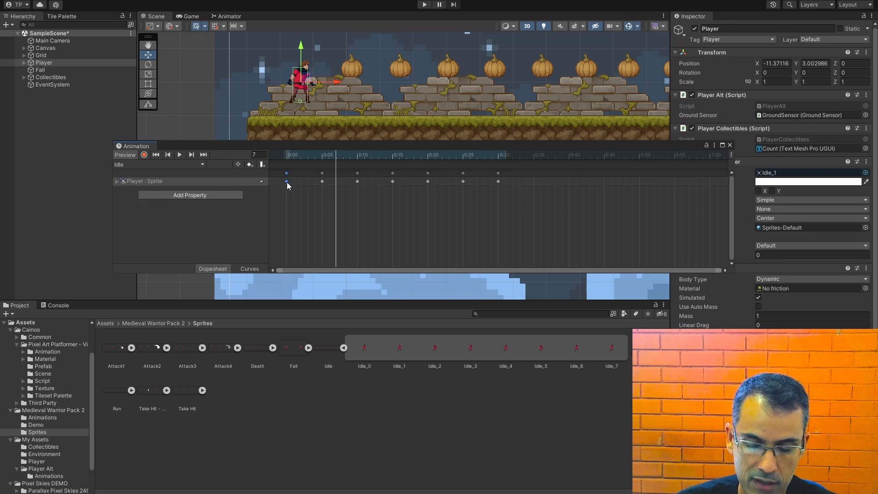
{"action": "left_click", "coordinate": [533, 158]}
{"action": "key", "text": "ctrl+v"}
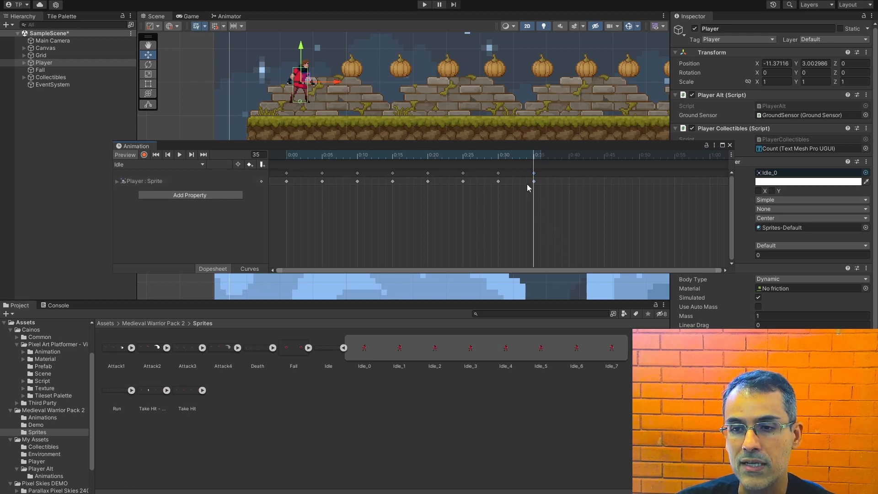
{"action": "left_click", "coordinate": [182, 155]}
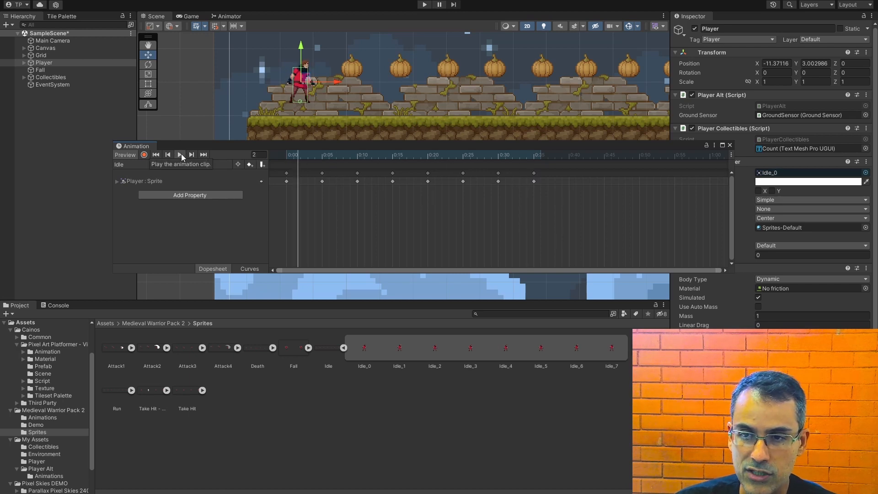
{"action": "left_click", "coordinate": [181, 155]}
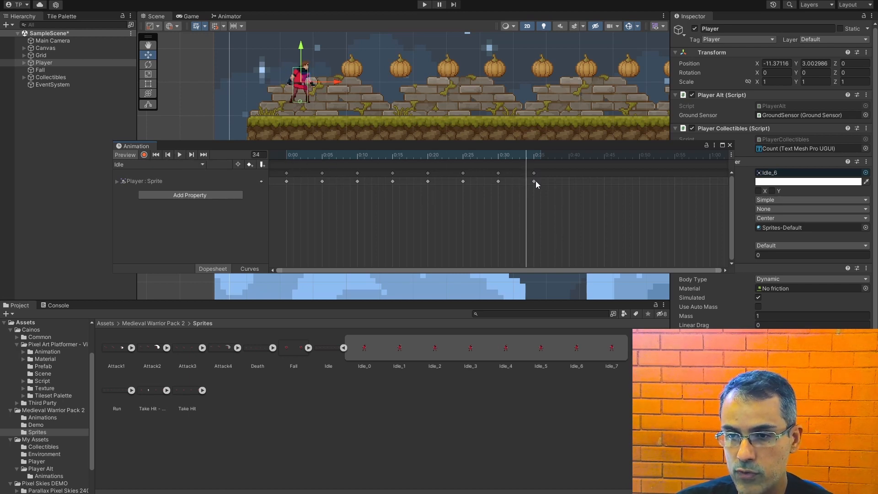
Replace the Idle clip's keyframe at 0:35 with sprite Idle_7 and close the animation editor.
{"action": "left_click", "coordinate": [534, 182]}
{"action": "key", "text": "Delete"}
{"action": "left_click", "coordinate": [613, 348]}
{"action": "left_click_drag", "start_coordinate": [613, 348], "coordinate": [534, 181]}
{"action": "left_click", "coordinate": [259, 154]}
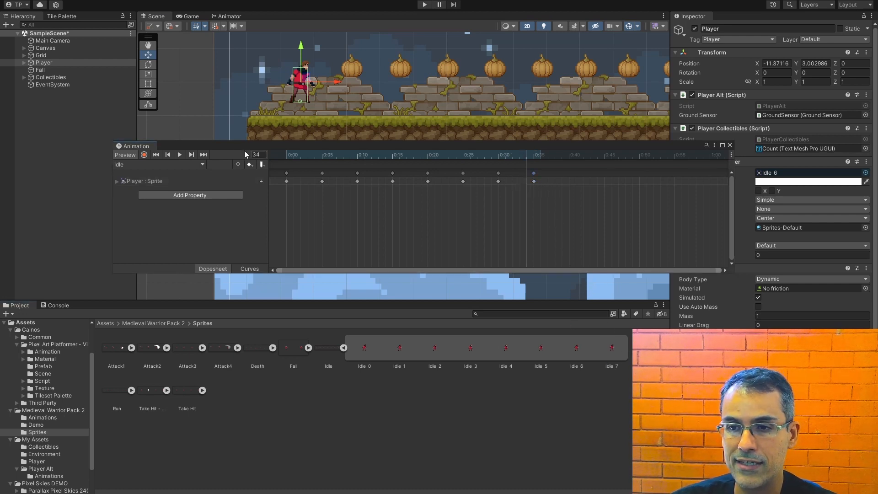
{"action": "left_click", "coordinate": [729, 145]}
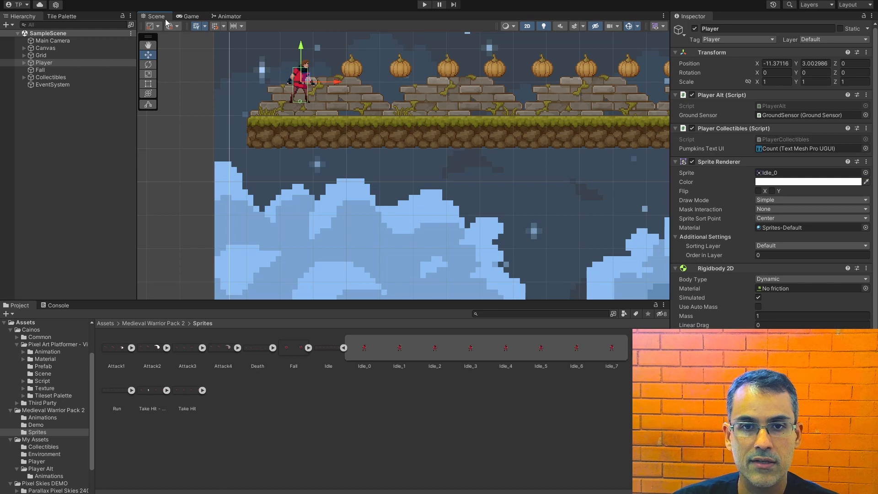
Check the Idle state in the Animator's Base Layer and the list of animation clips belonging to the Player.
{"action": "left_click", "coordinate": [229, 16]}
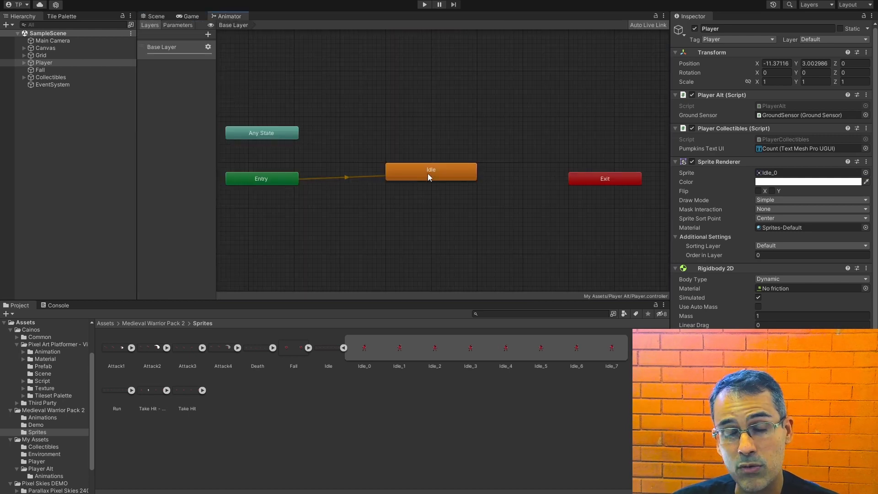
{"action": "left_click", "coordinate": [155, 18]}
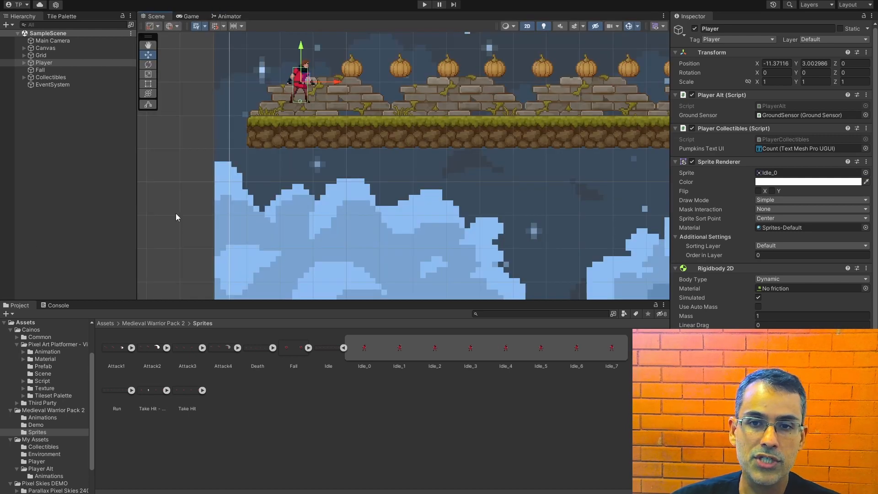
{"action": "left_click", "coordinate": [48, 62]}
{"action": "key", "text": "ctrl+6"}
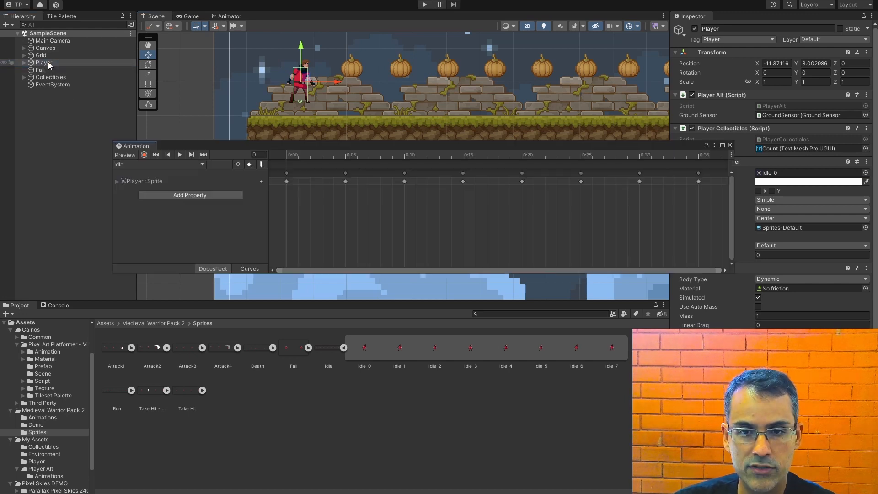
{"action": "left_click", "coordinate": [144, 165]}
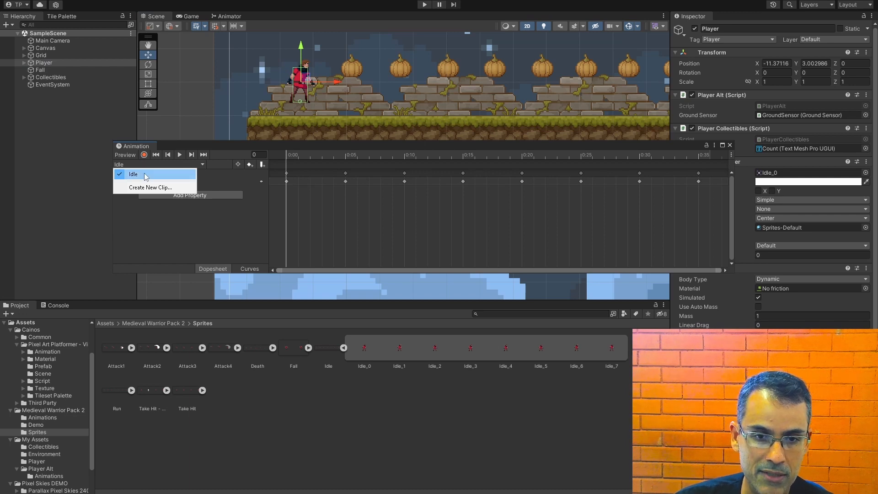
{"action": "left_click", "coordinate": [336, 227]}
{"action": "left_click", "coordinate": [729, 145]}
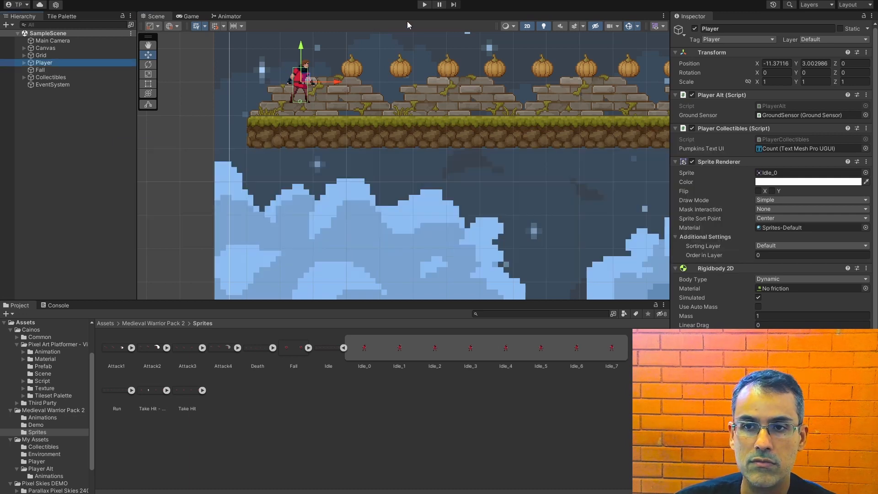
Run the game and enable Loop Time on the Idle clip in My Assets > Player Alt > Animations.
{"action": "left_click", "coordinate": [424, 6]}
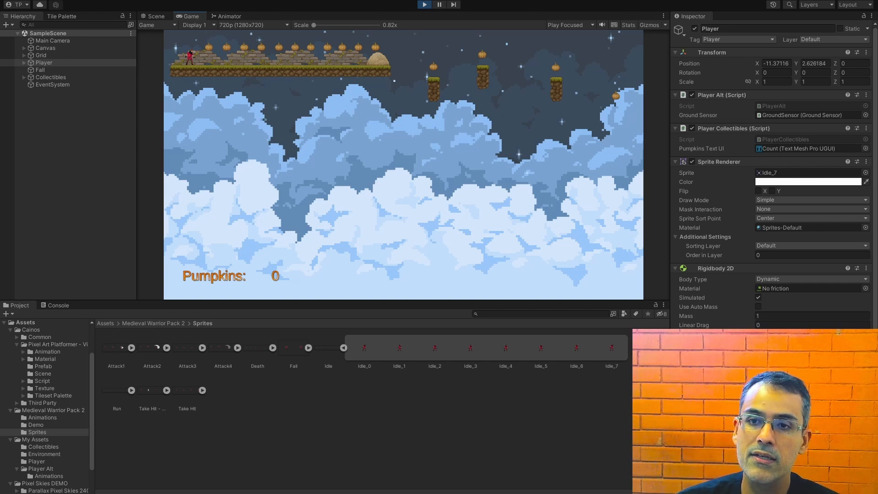
{"action": "left_click", "coordinate": [104, 323]}
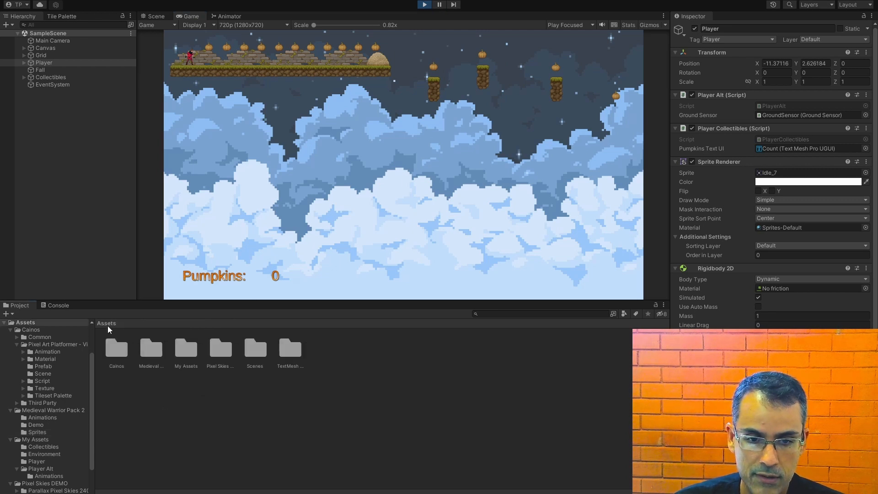
{"action": "double_click", "coordinate": [193, 359]}
{"action": "double_click", "coordinate": [217, 358]}
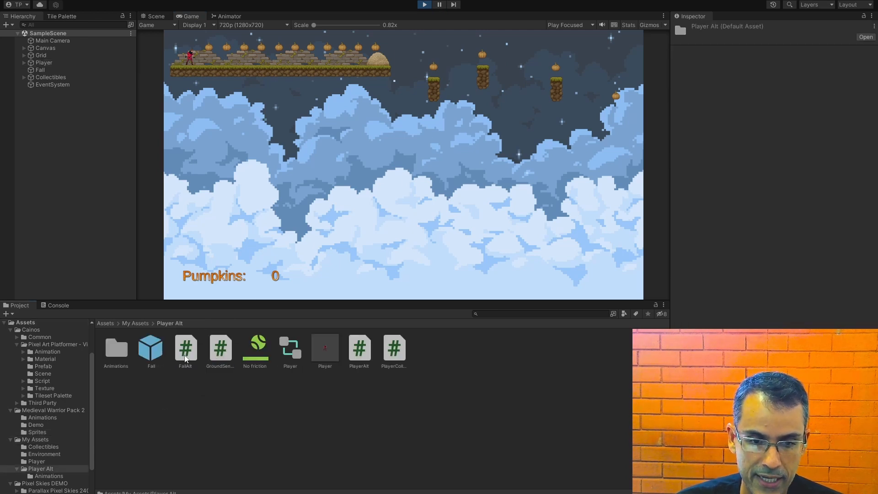
{"action": "double_click", "coordinate": [125, 351]}
{"action": "left_click", "coordinate": [116, 352]}
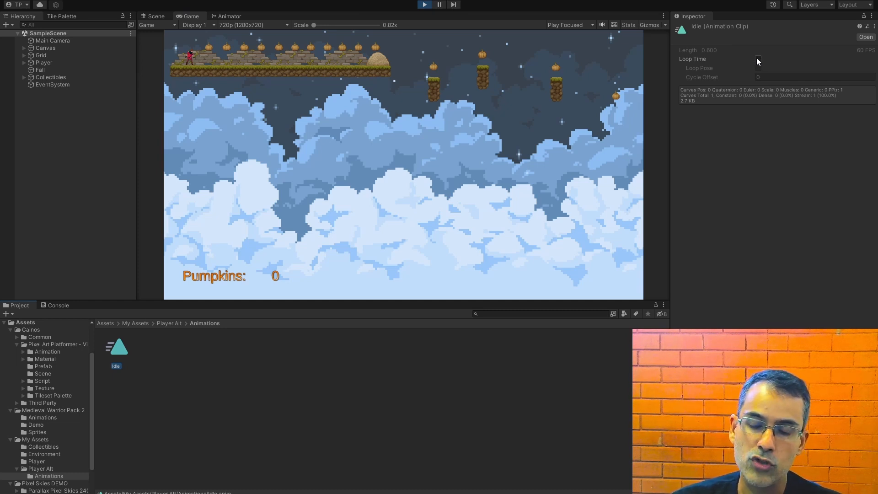
{"action": "left_click", "coordinate": [758, 60]}
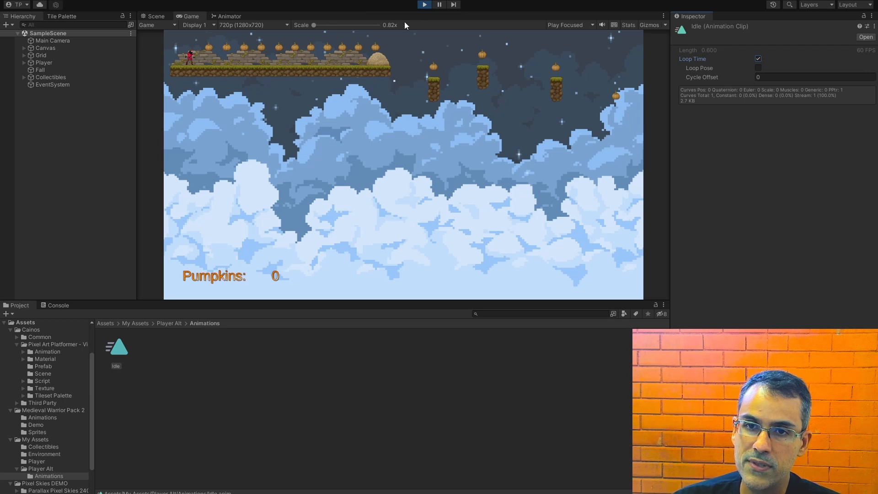
Restart the game and test the Idle animation while moving the player right and left along the platform.
{"action": "left_click", "coordinate": [425, 5]}
{"action": "left_click", "coordinate": [425, 4]}
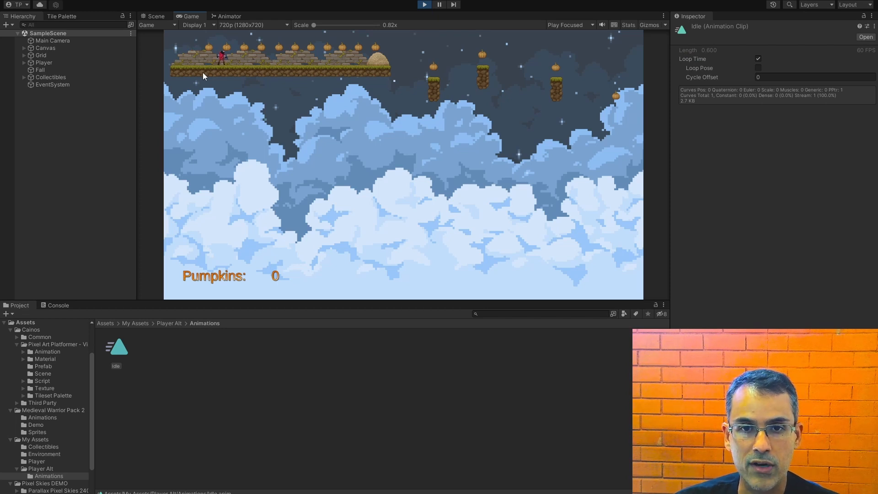
{"action": "key", "text": "Right"}
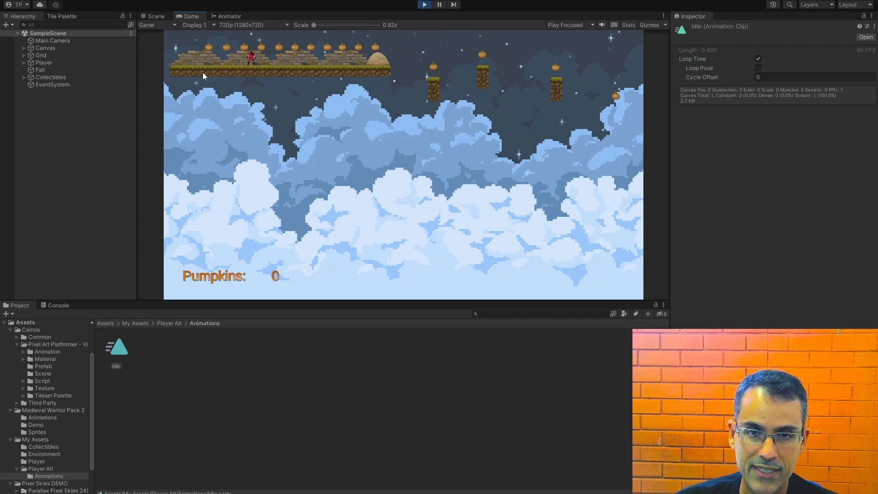
{"action": "key", "text": "Left"}
{"action": "key", "text": "Left"}
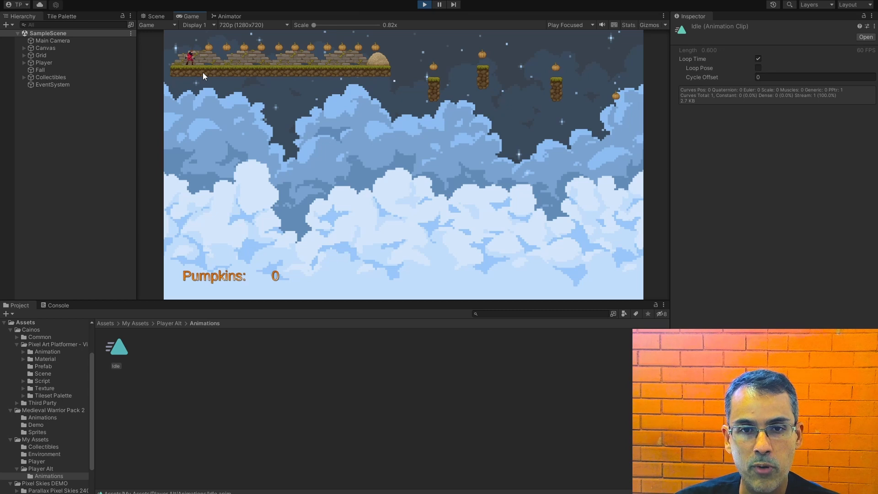
{"action": "key", "text": "Right"}
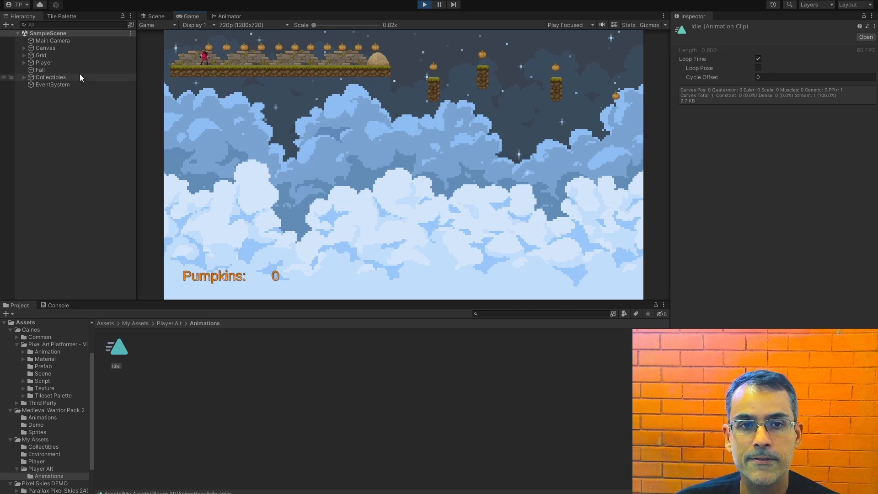
Set the Main Camera's orthographic size to 5 while the game is running.
{"action": "left_click", "coordinate": [50, 42]}
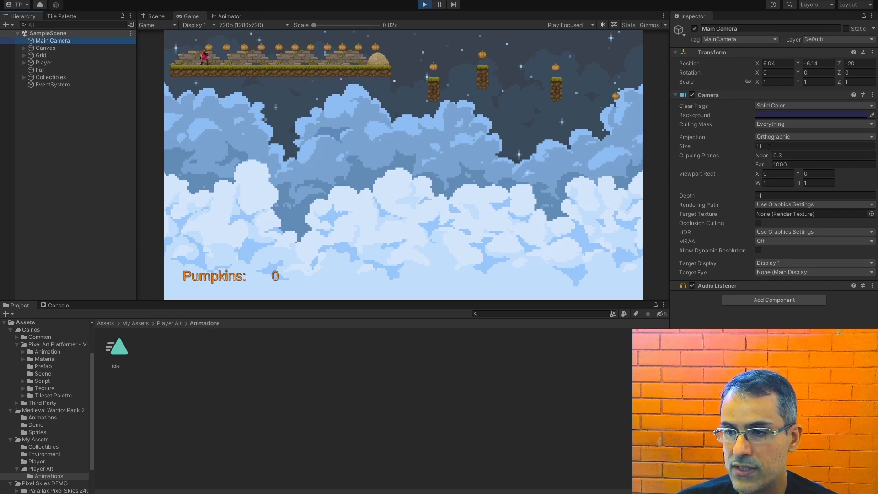
{"action": "left_click", "coordinate": [769, 146]}
{"action": "type", "text": "5"}
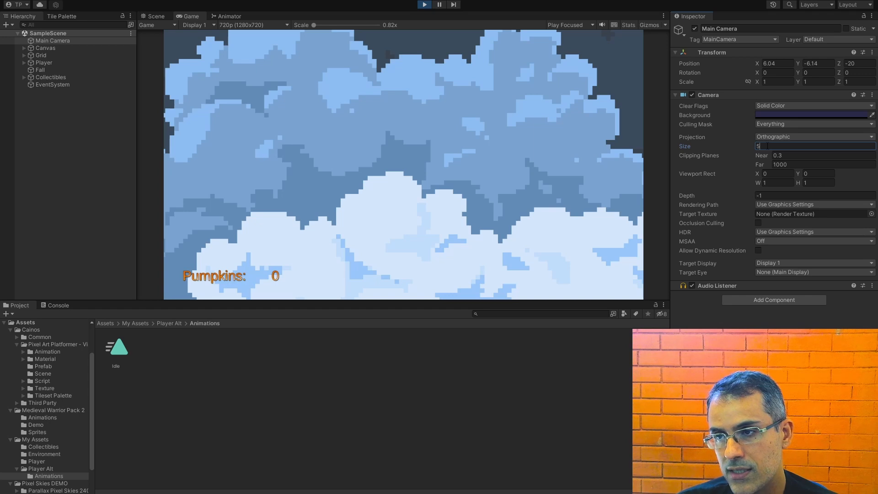
Move the Main Camera over the player's starting platform, to about X -5.07, Y 0.15, and check the framing in the game view.
{"action": "left_click", "coordinate": [161, 17]}
{"action": "scroll", "coordinate": [366, 185], "scroll_direction": "down", "scroll_amount": 6}
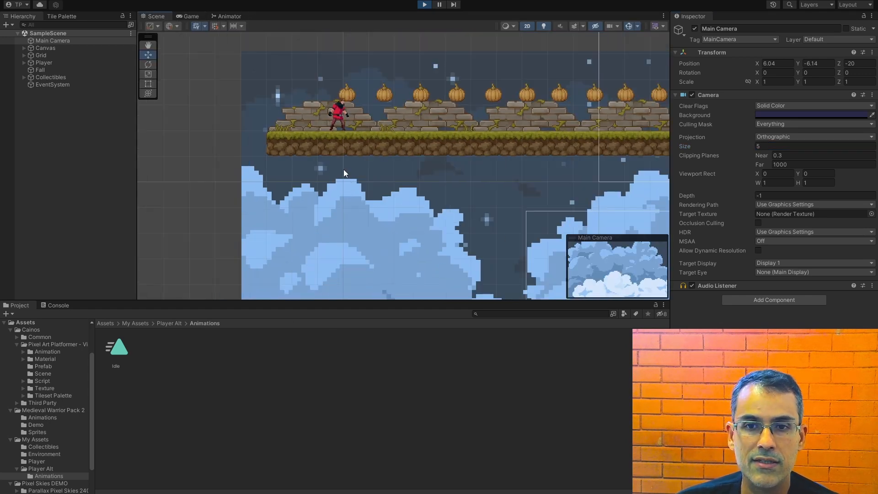
{"action": "middle_click_drag", "start_coordinate": [489, 183], "coordinate": [444, 152]}
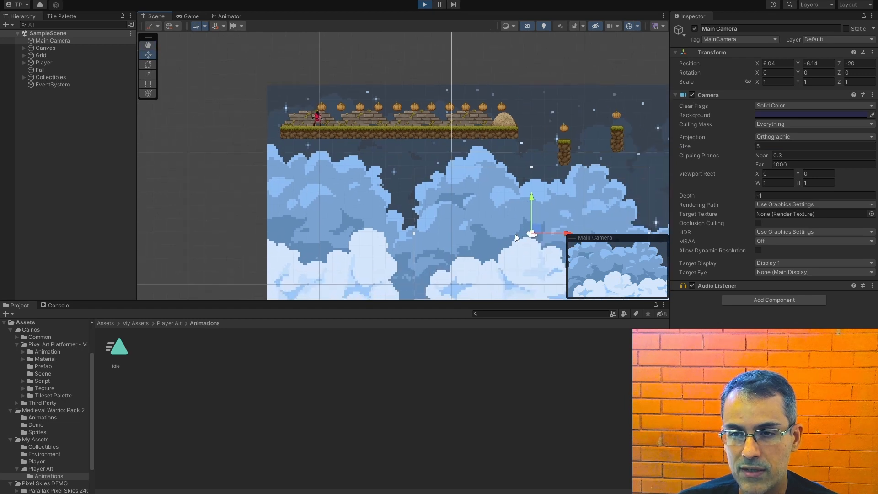
{"action": "left_click_drag", "start_coordinate": [535, 230], "coordinate": [378, 148]}
{"action": "left_click", "coordinate": [196, 16]}
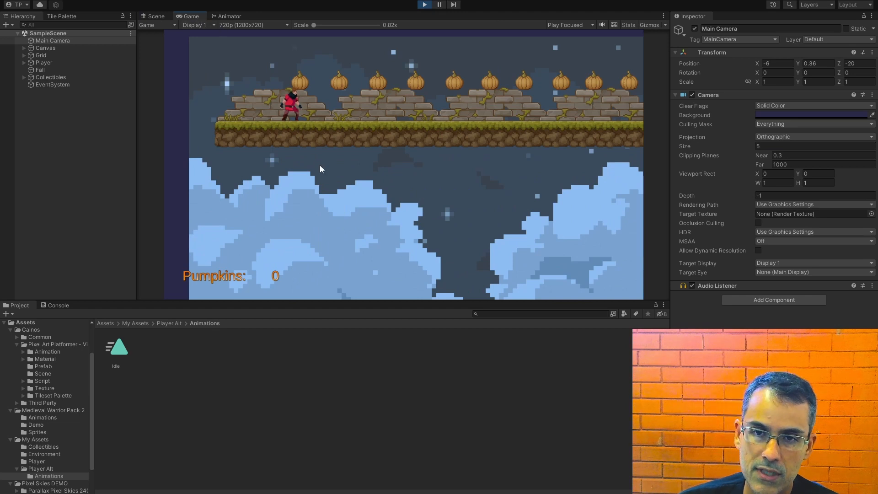
{"action": "left_click", "coordinate": [156, 16]}
{"action": "left_click_drag", "start_coordinate": [379, 147], "coordinate": [392, 149]}
{"action": "left_click", "coordinate": [192, 17]}
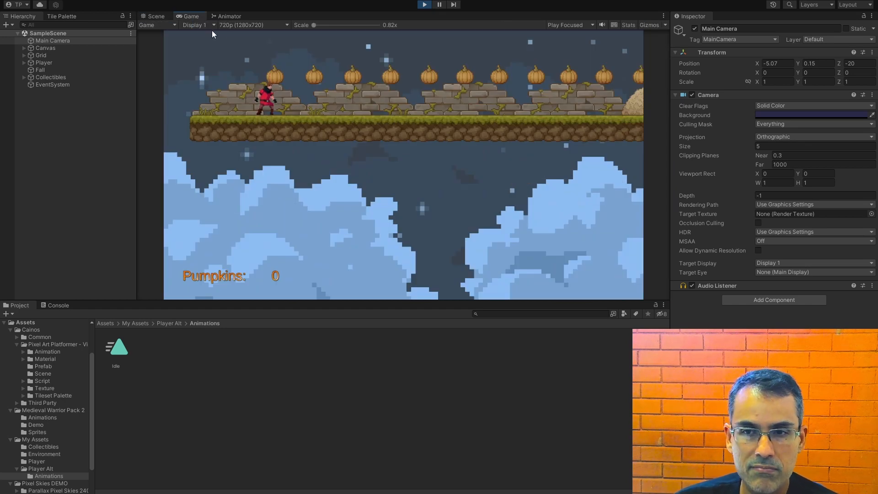
Set the Main Camera's size to 4 and move it to about X -6.73, Y 1.01.
{"action": "left_click", "coordinate": [777, 146]}
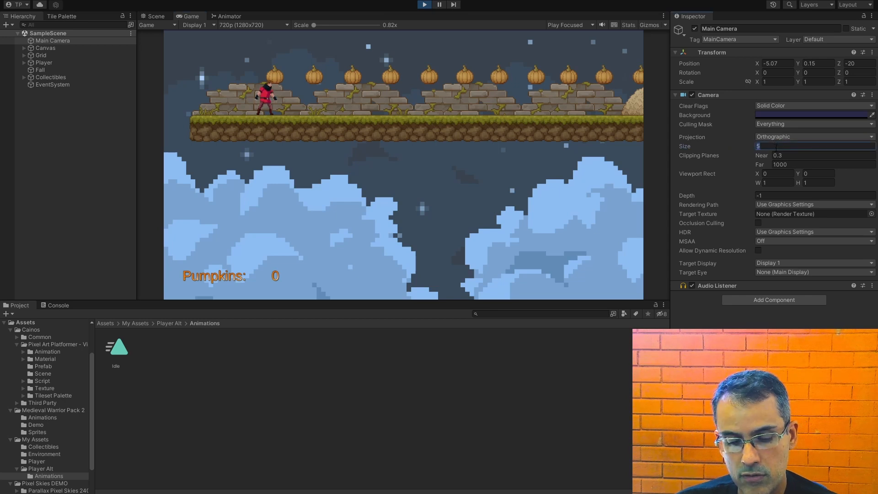
{"action": "type", "text": "4"}
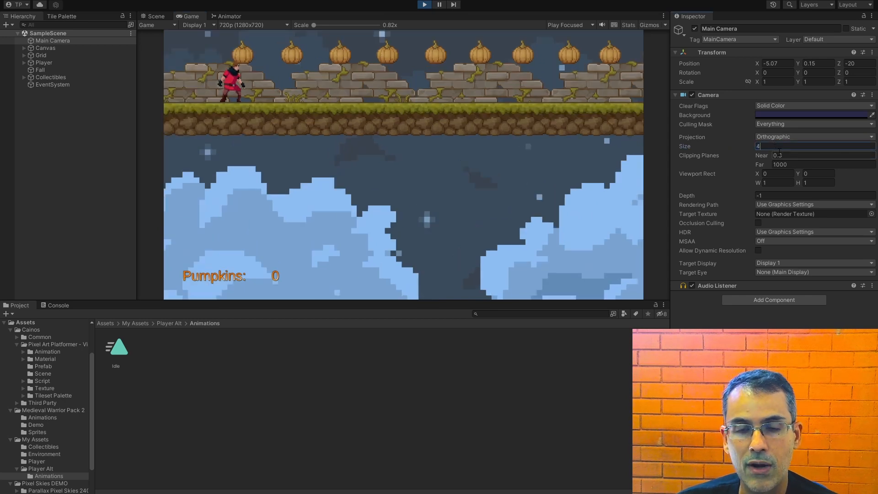
{"action": "left_click", "coordinate": [156, 17]}
{"action": "left_click_drag", "start_coordinate": [389, 146], "coordinate": [365, 137]}
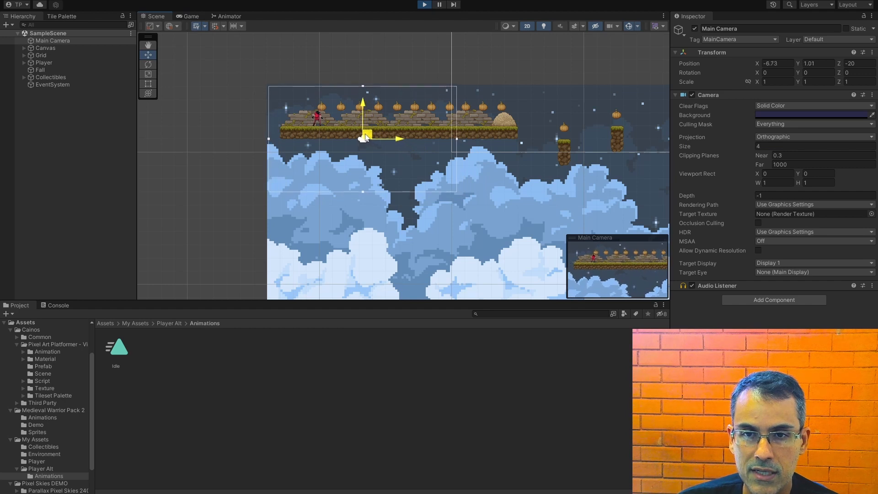
{"action": "left_click", "coordinate": [198, 16]}
Set the Main Camera's size to 3, move it to about X -7.94, Y 1.94, and view the player's idle animation in the running game.
{"action": "left_click", "coordinate": [157, 16]}
{"action": "left_click", "coordinate": [795, 146]}
{"action": "type", "text": "3"}
{"action": "key", "text": "Return"}
{"action": "left_click", "coordinate": [190, 18]}
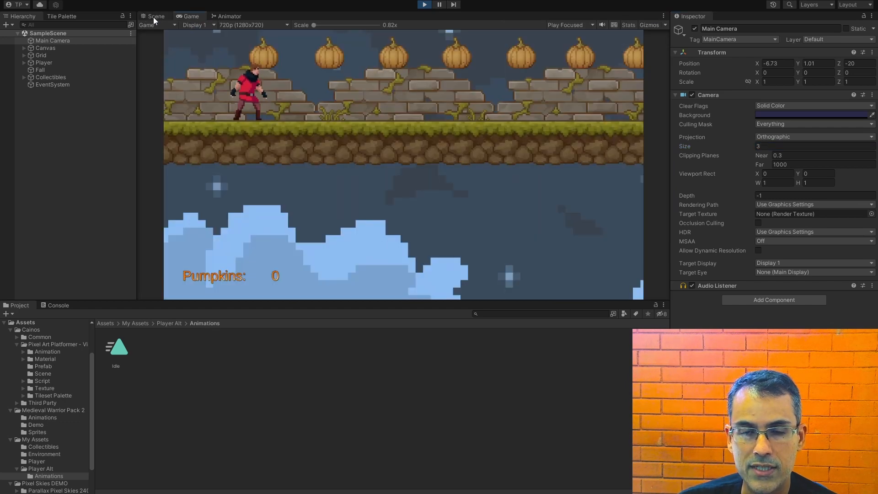
{"action": "left_click", "coordinate": [154, 16]}
{"action": "left_click_drag", "start_coordinate": [366, 134], "coordinate": [352, 126]}
{"action": "left_click", "coordinate": [195, 18]}
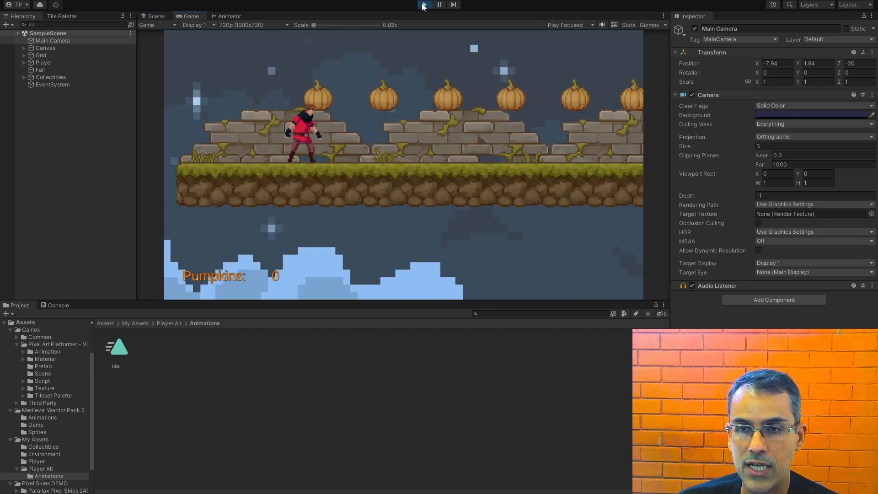
Copy the Main Camera's position from the running game and stop the game.
{"action": "left_click", "coordinate": [155, 16]}
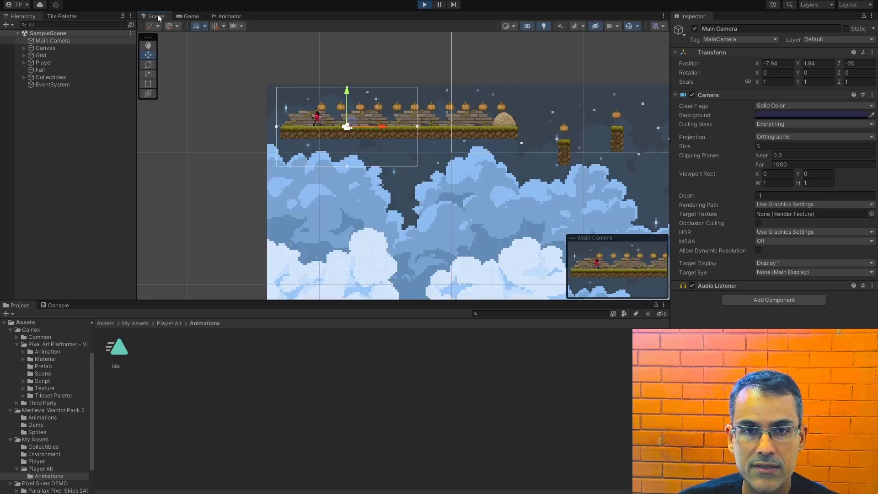
{"action": "right_click", "coordinate": [727, 63]}
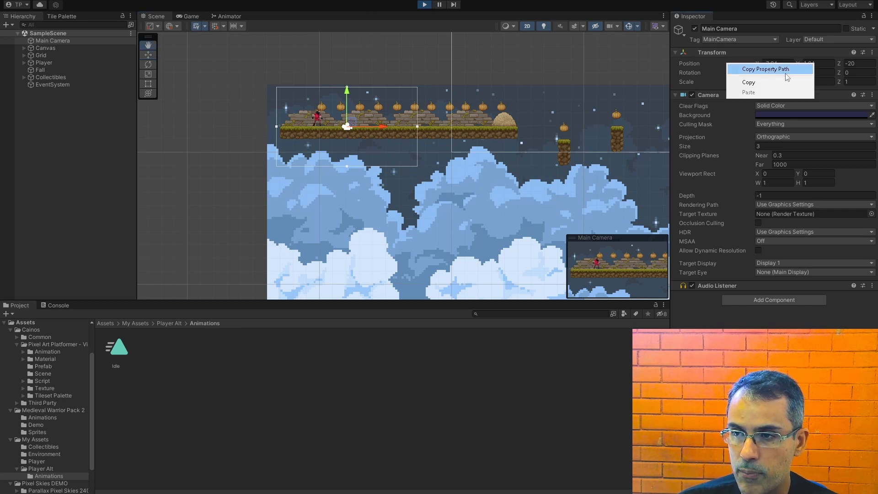
{"action": "left_click", "coordinate": [759, 83]}
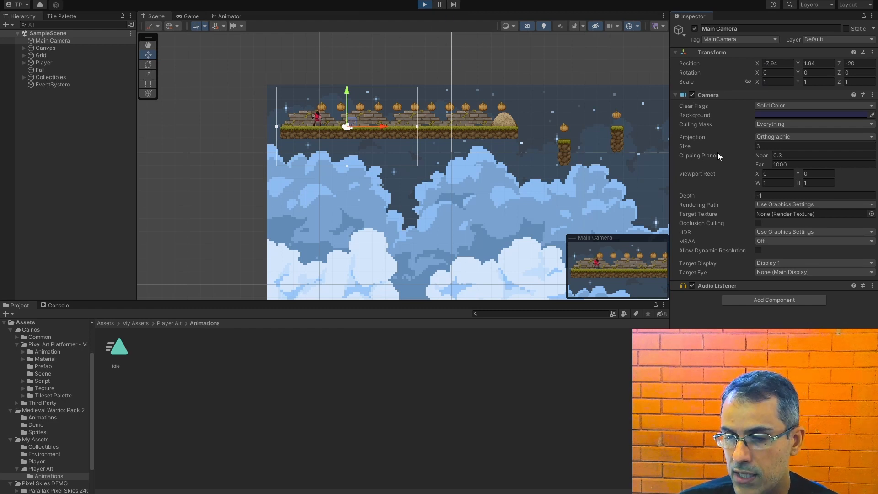
{"action": "left_click", "coordinate": [423, 5]}
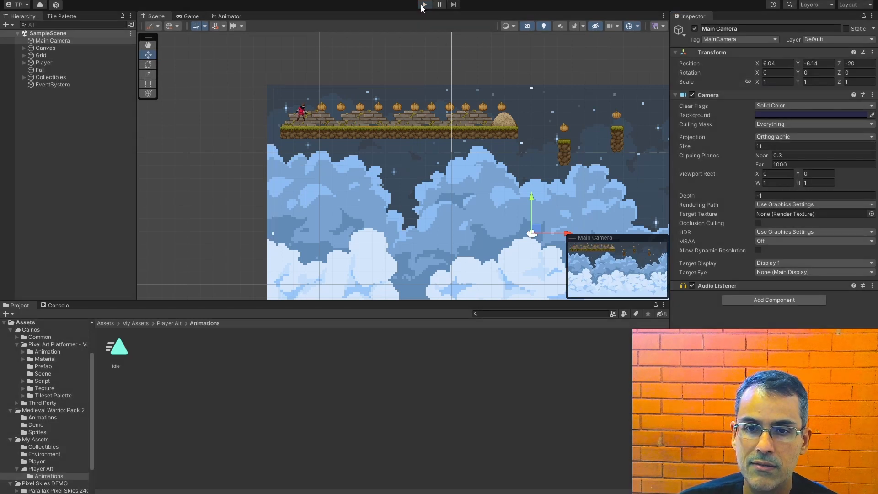
Set the Main Camera's size to 3, paste the copied position into its Transform, and check the framing in the game view.
{"action": "left_click", "coordinate": [68, 41]}
{"action": "double_click", "coordinate": [762, 146]}
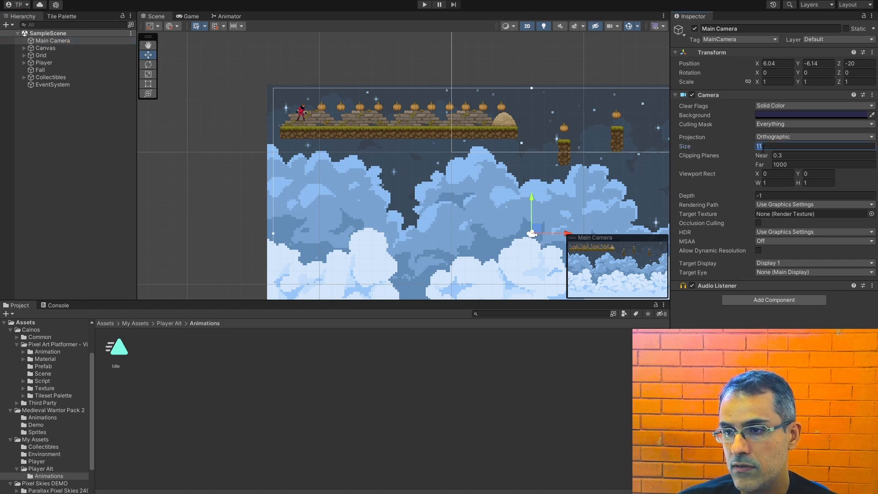
{"action": "type", "text": "3"}
{"action": "key", "text": "Return"}
{"action": "right_click", "coordinate": [738, 59]}
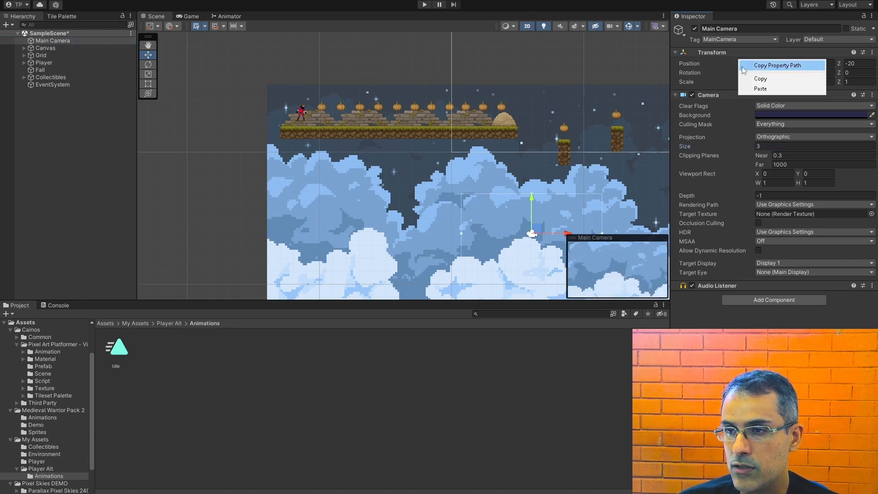
{"action": "right_click", "coordinate": [724, 66]}
{"action": "left_click", "coordinate": [742, 94]}
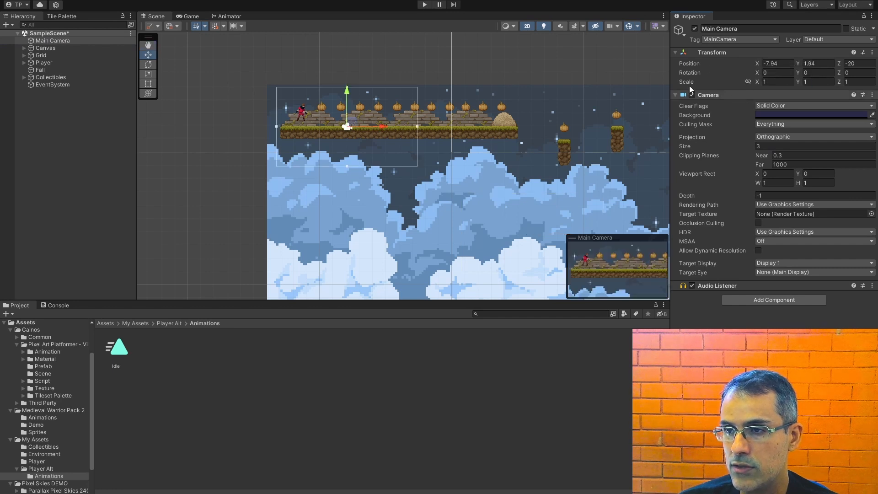
{"action": "left_click", "coordinate": [190, 16]}
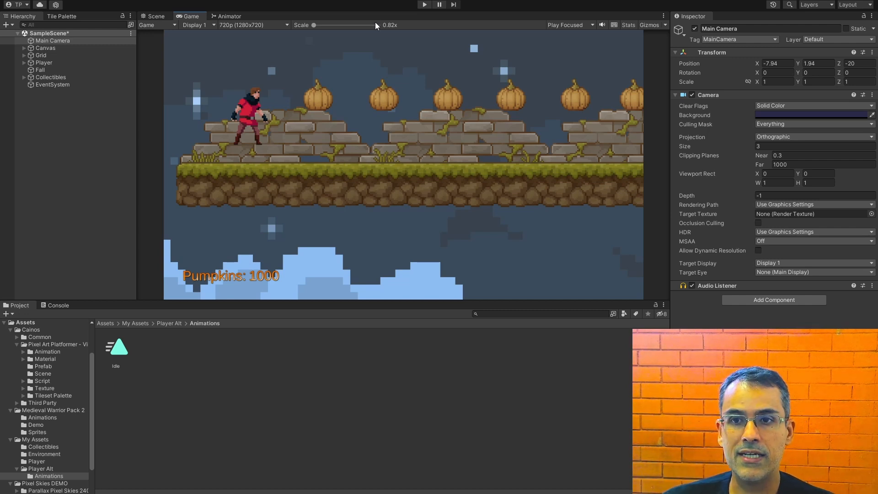
{"action": "left_click", "coordinate": [161, 17]}
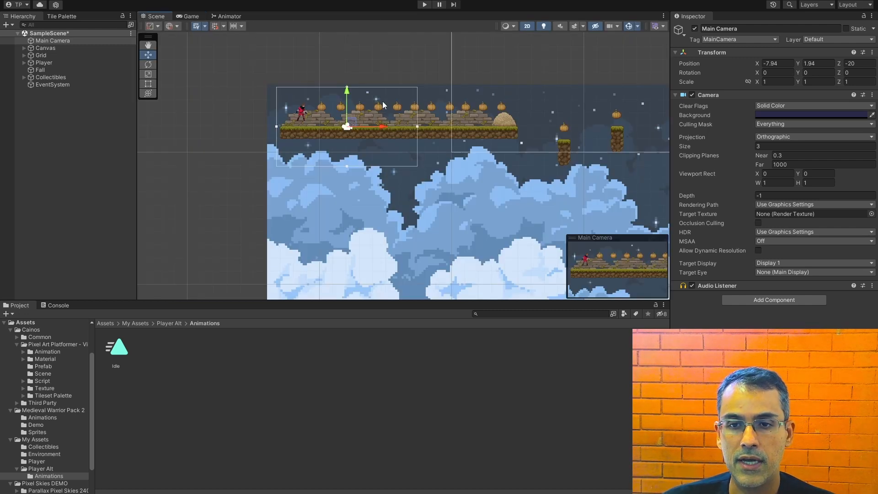
Playtest the game by moving the player in both directions and jumping, and stop it again.
{"action": "left_click", "coordinate": [425, 5]}
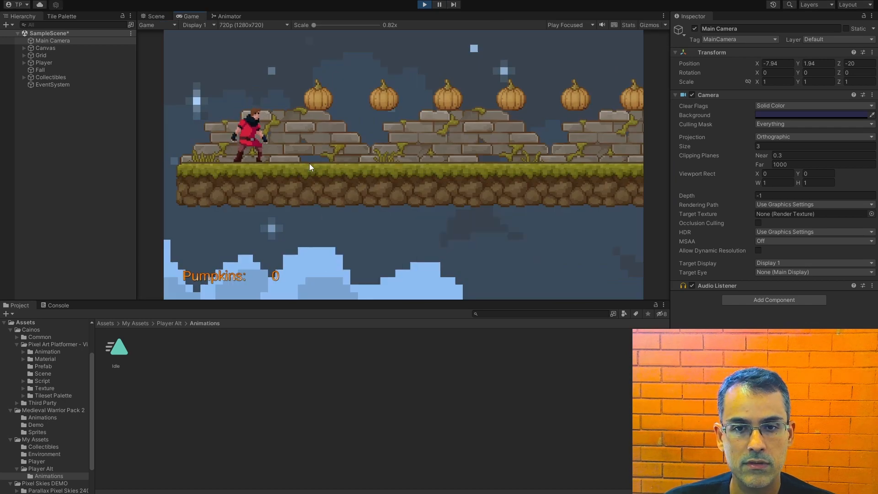
{"action": "key", "text": "Right"}
{"action": "key", "text": "Right"}
{"action": "key", "text": "Left"}
{"action": "key", "text": "Right"}
{"action": "key", "text": "Left"}
{"action": "key", "text": "Right"}
{"action": "key", "text": "space"}
{"action": "key", "text": "Left"}
{"action": "key", "text": "Right"}
{"action": "key", "text": "space"}
{"action": "key", "text": "Right"}
{"action": "key", "text": "Left"}
{"action": "key", "text": "space"}
{"action": "left_click", "coordinate": [425, 5]}
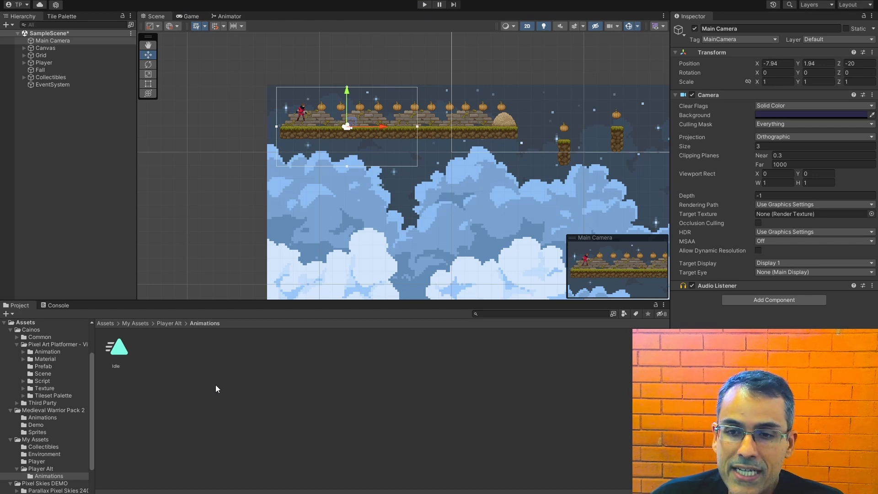
Create an animation clip named Run in the Player Alt Animations folder.
{"action": "right_click", "coordinate": [141, 342]}
{"action": "mouse_move", "coordinate": [233, 109]}
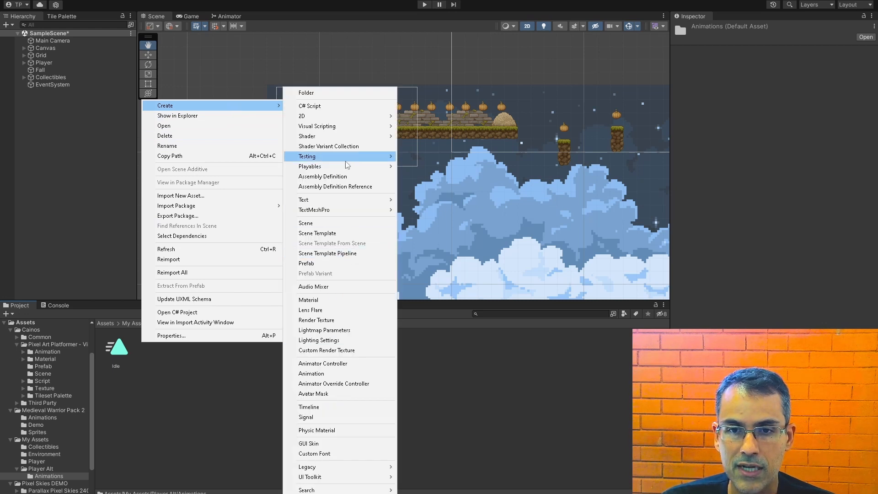
{"action": "left_click", "coordinate": [349, 373]}
{"action": "type", "text": "Run"}
{"action": "key", "text": "Return"}
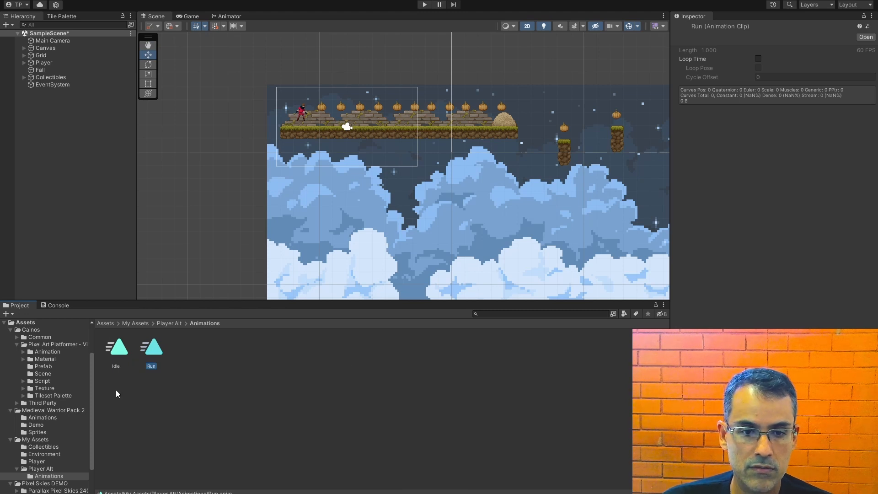
Add the Run clip as a state above Idle in the Player's Animator Controller.
{"action": "left_click", "coordinate": [45, 62]}
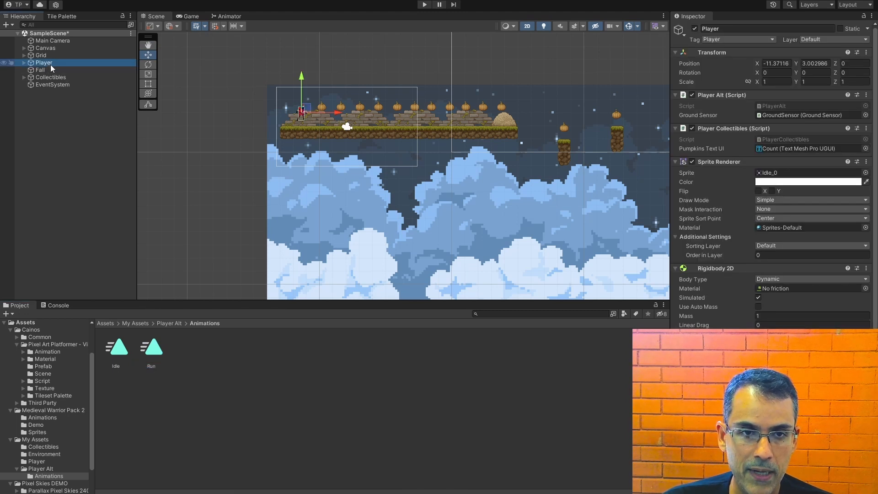
{"action": "left_click", "coordinate": [227, 16]}
{"action": "left_click_drag", "start_coordinate": [161, 351], "coordinate": [432, 110]}
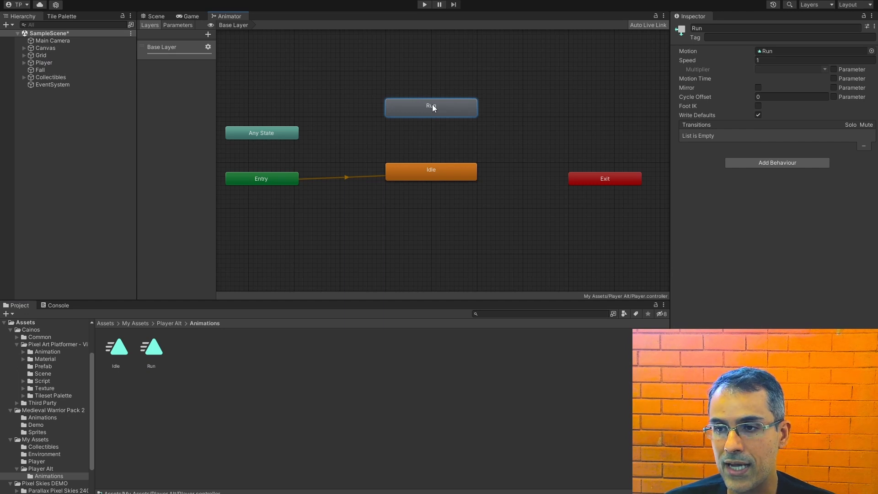
Try Run as the layer's default state, and set Idle back as the default.
{"action": "right_click", "coordinate": [435, 108]}
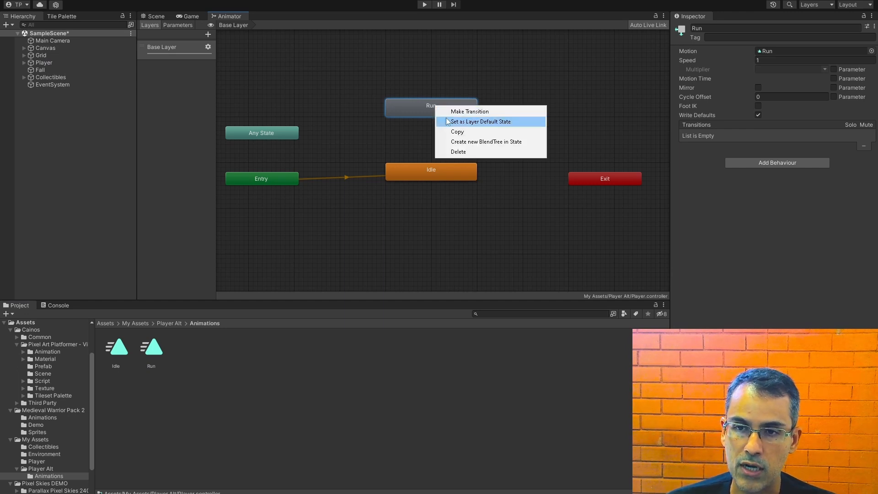
{"action": "left_click", "coordinate": [465, 122]}
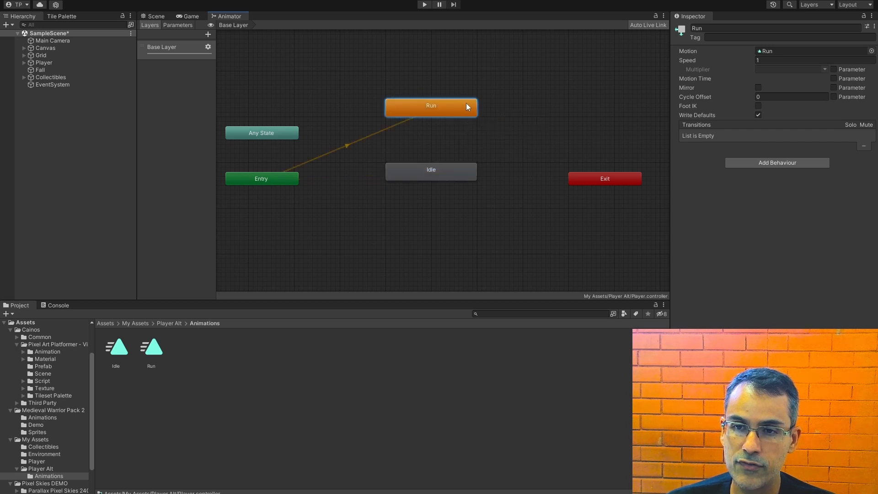
{"action": "left_click", "coordinate": [448, 173]}
{"action": "right_click", "coordinate": [448, 172]}
{"action": "left_click", "coordinate": [459, 187]}
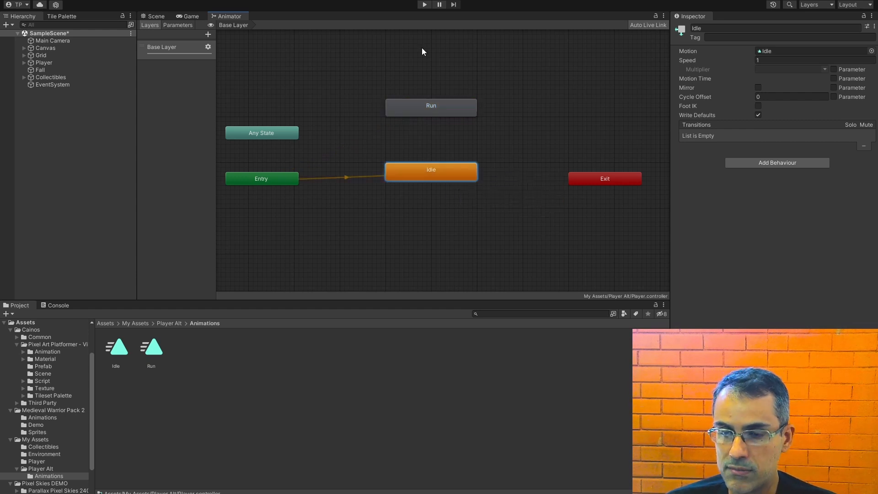
Make transitions from Idle to Run and from Run back to Idle.
{"action": "right_click", "coordinate": [432, 174]}
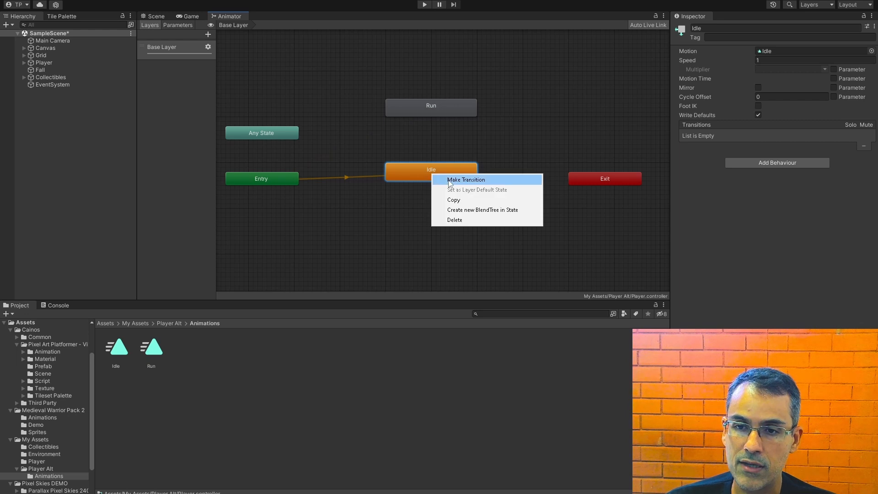
{"action": "left_click", "coordinate": [448, 180]}
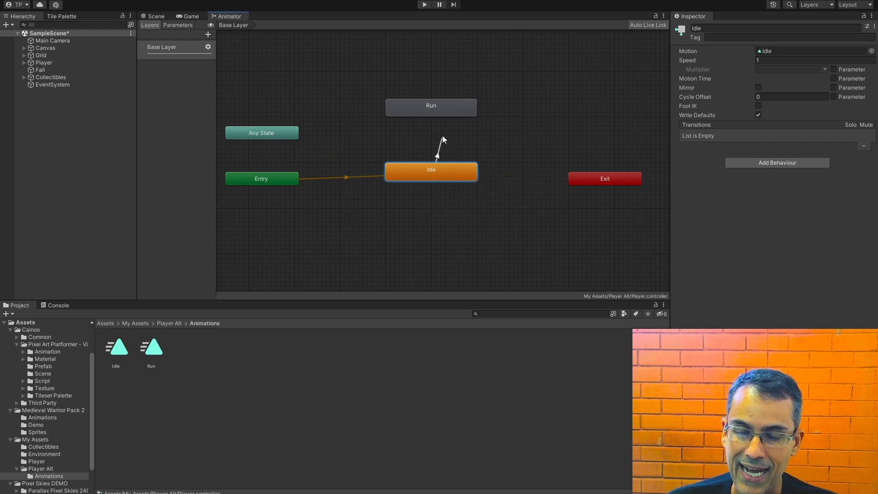
{"action": "left_click", "coordinate": [443, 111]}
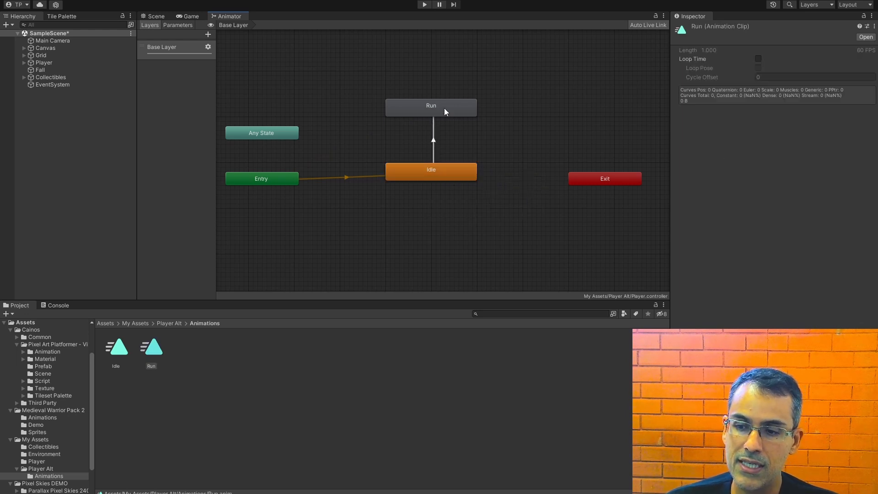
{"action": "left_click", "coordinate": [443, 108]}
{"action": "right_click", "coordinate": [441, 109]}
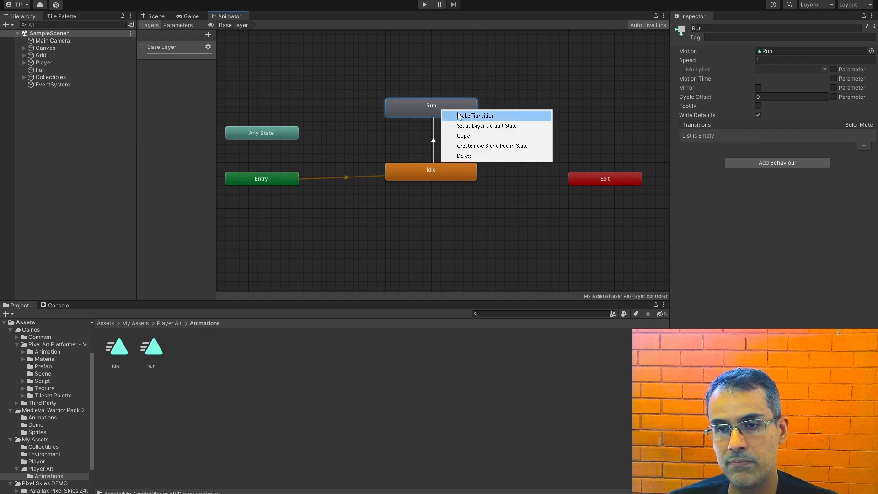
{"action": "left_click", "coordinate": [451, 115]}
{"action": "left_click", "coordinate": [424, 170]}
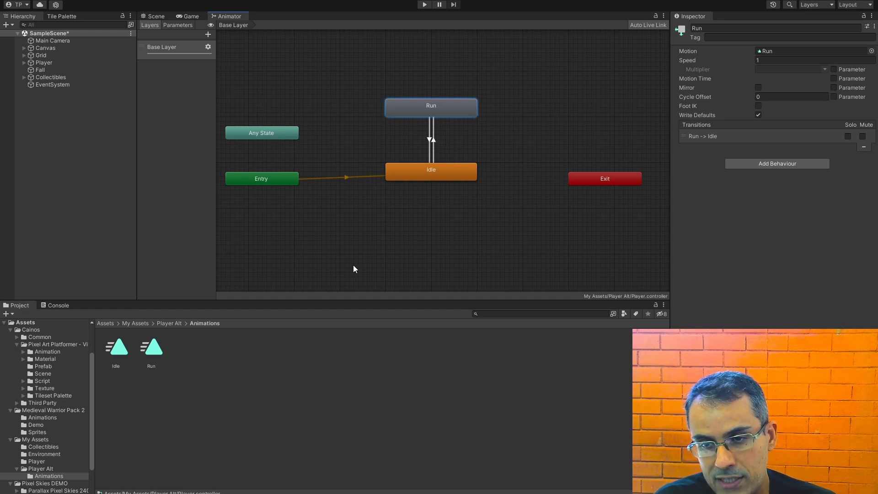
Add an Int parameter named State to the Animator Controller.
{"action": "left_click", "coordinate": [174, 25]}
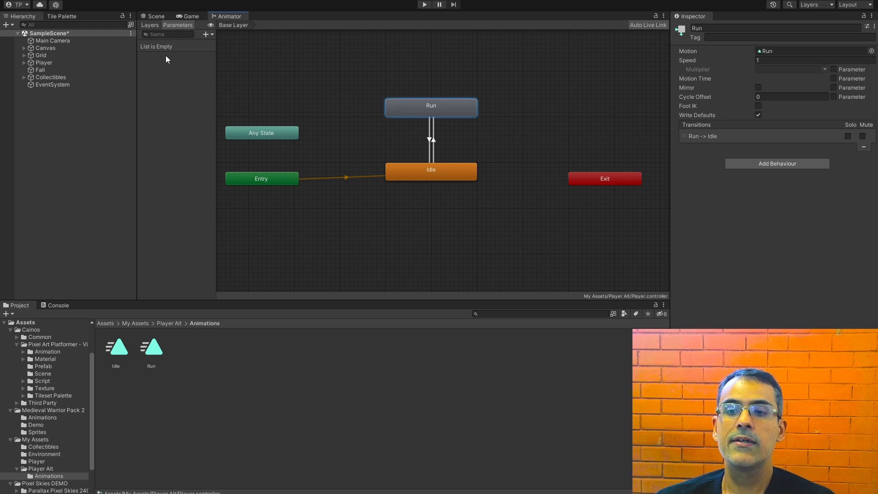
{"action": "left_click", "coordinate": [207, 35]}
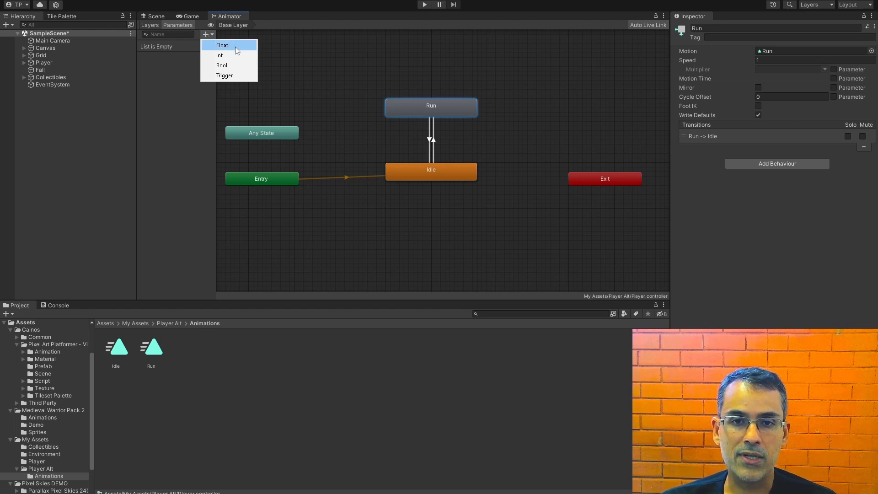
{"action": "left_click", "coordinate": [220, 55]}
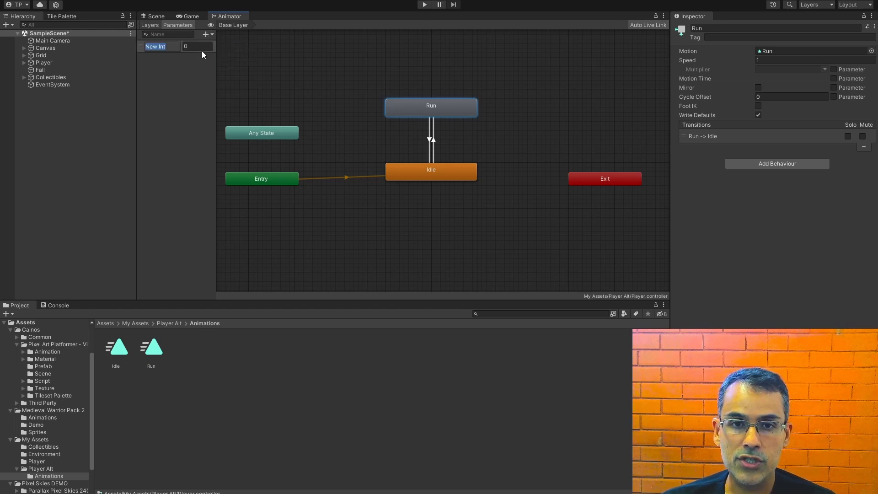
{"action": "type", "text": "State"}
{"action": "key", "text": "Return"}
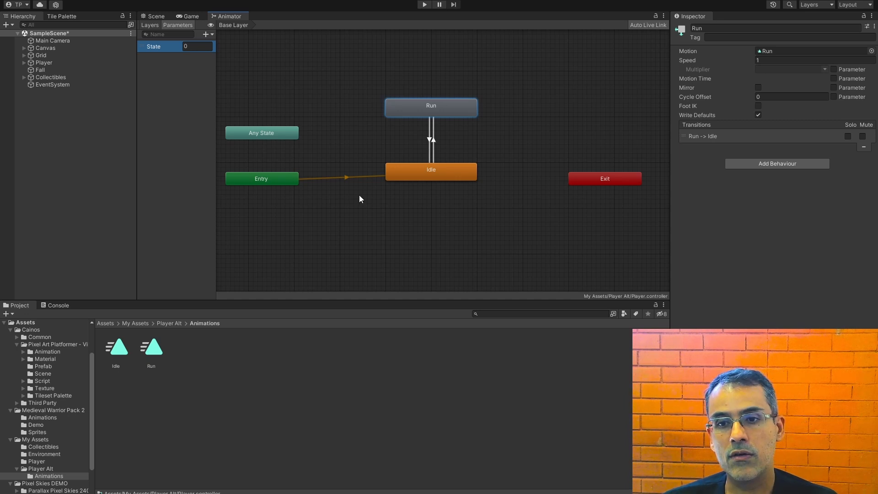
Add a condition to the Idle to Run transition requiring State Equals 1.
{"action": "left_click", "coordinate": [429, 172]}
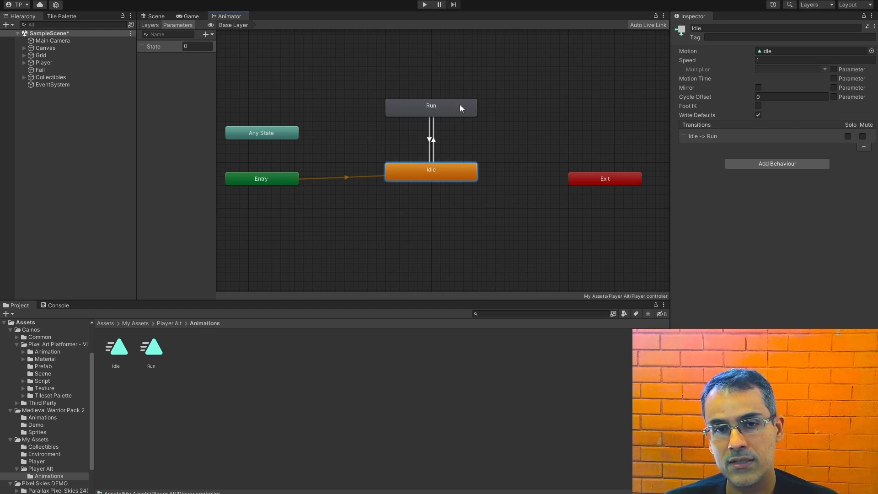
{"action": "left_click", "coordinate": [433, 140]}
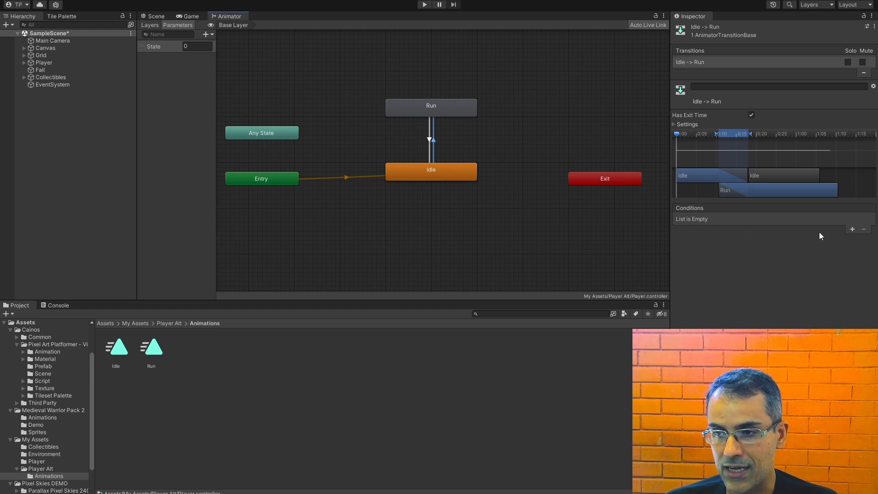
{"action": "left_click", "coordinate": [853, 229]}
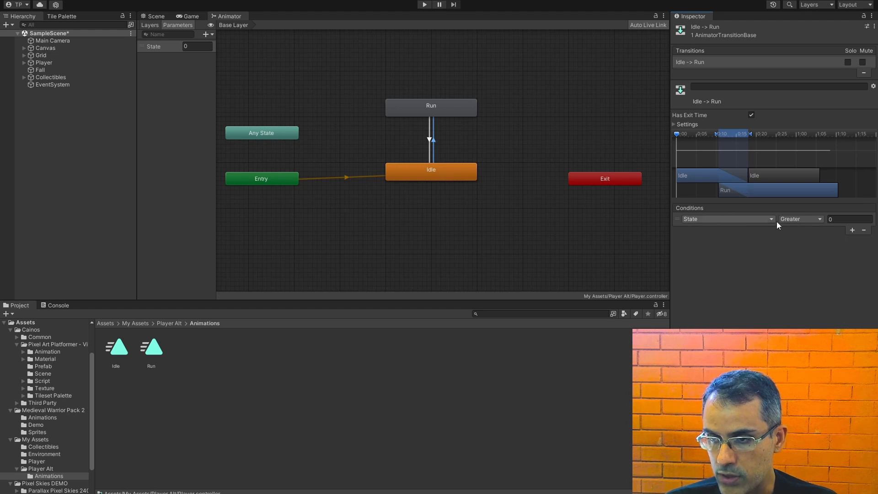
{"action": "left_click", "coordinate": [798, 219]}
{"action": "left_click", "coordinate": [796, 250]}
{"action": "left_click", "coordinate": [836, 221]}
{"action": "type", "text": "1"}
{"action": "key", "text": "Return"}
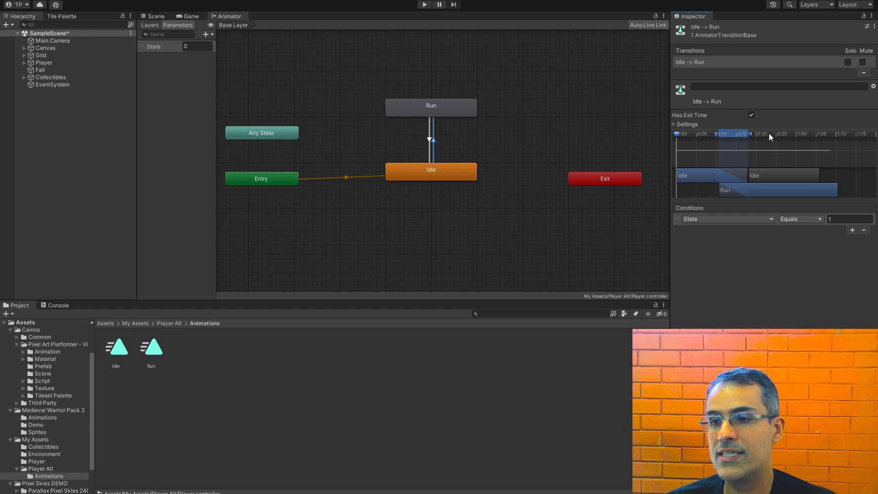
Disable Has Exit Time on the Idle to Run transition and set its Transition Duration to 0 s.
{"action": "left_click", "coordinate": [673, 125]}
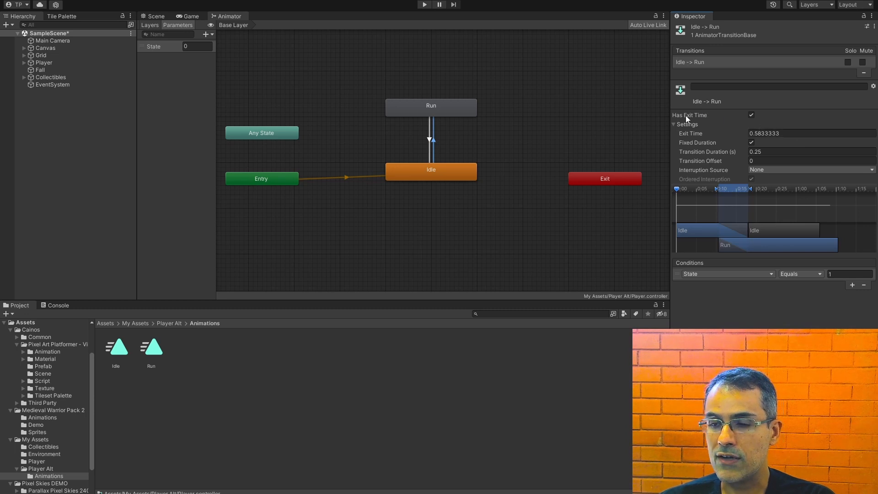
{"action": "left_click", "coordinate": [751, 115]}
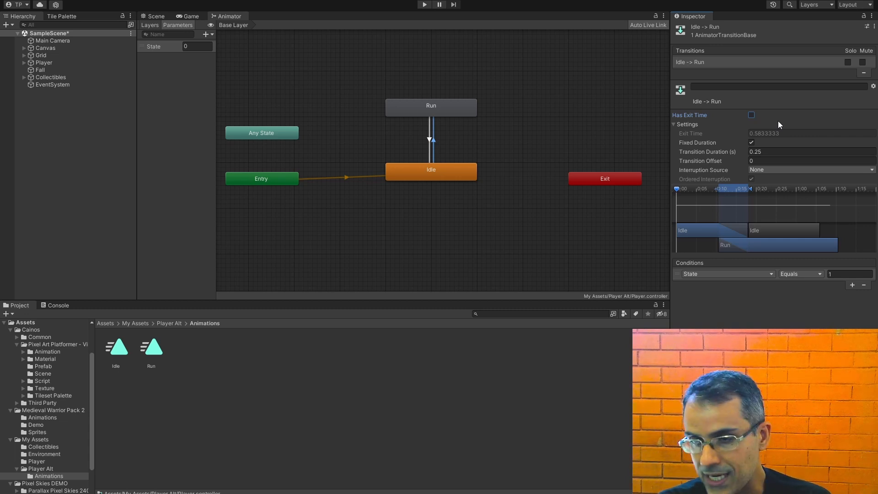
{"action": "left_click", "coordinate": [762, 154]}
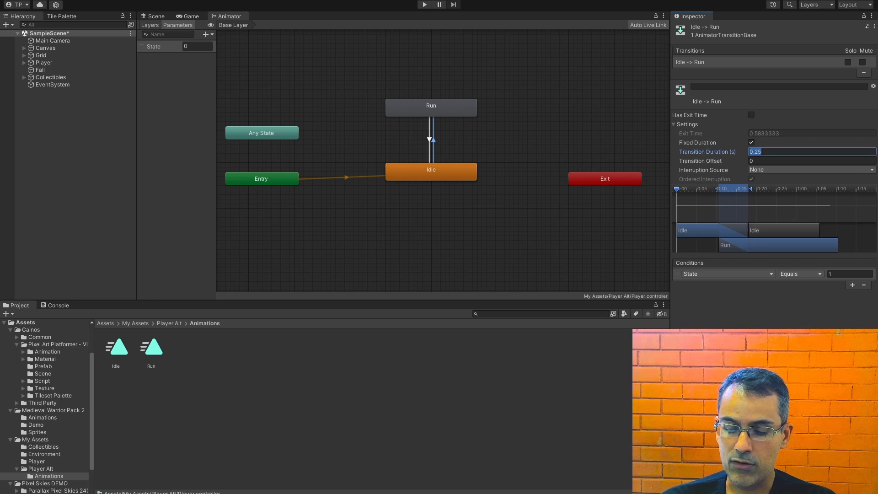
{"action": "type", "text": "0"}
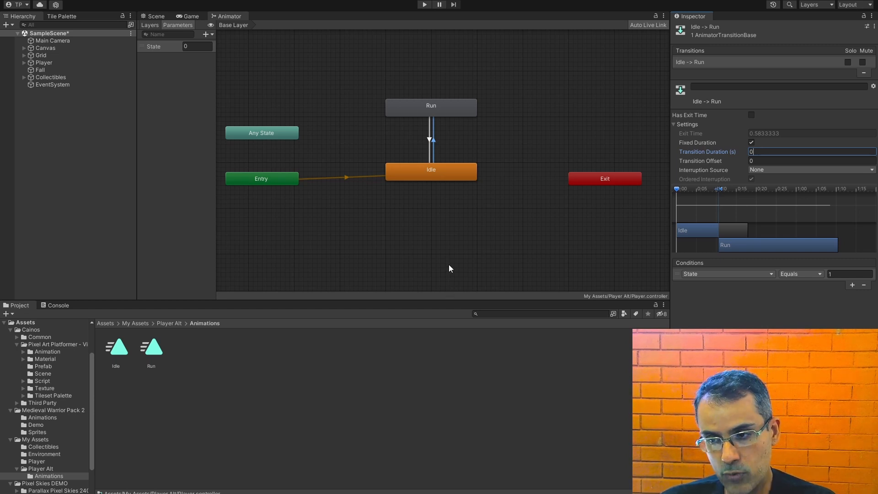
Add a condition to the Run to Idle transition requiring State Equals 0.
{"action": "left_click", "coordinate": [429, 141]}
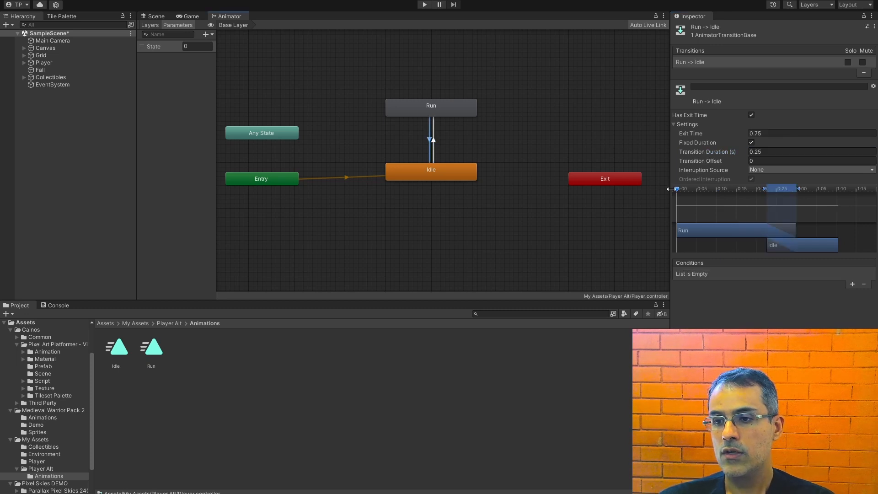
{"action": "left_click", "coordinate": [852, 284]}
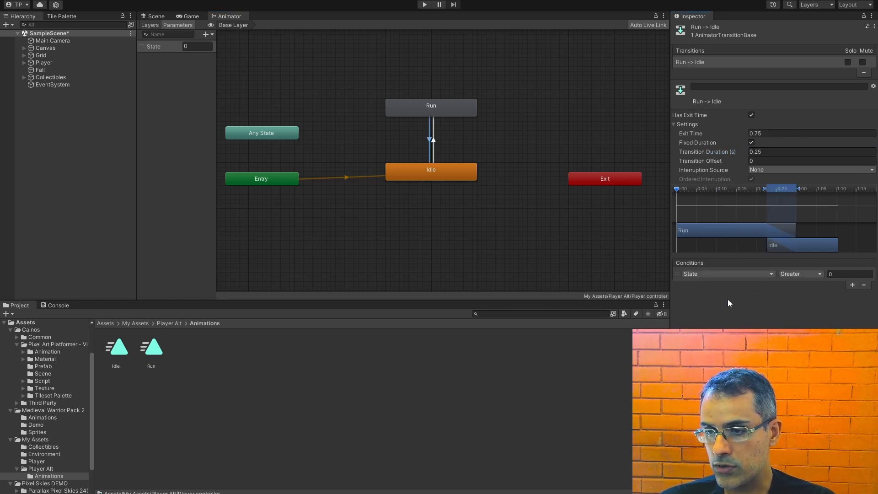
{"action": "left_click", "coordinate": [805, 273]}
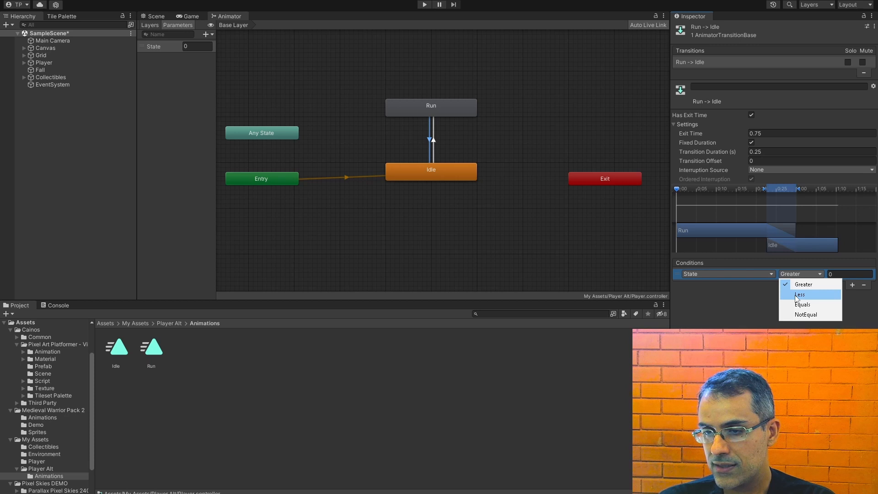
{"action": "left_click", "coordinate": [803, 305]}
{"action": "left_click", "coordinate": [839, 274]}
{"action": "left_click", "coordinate": [826, 309]}
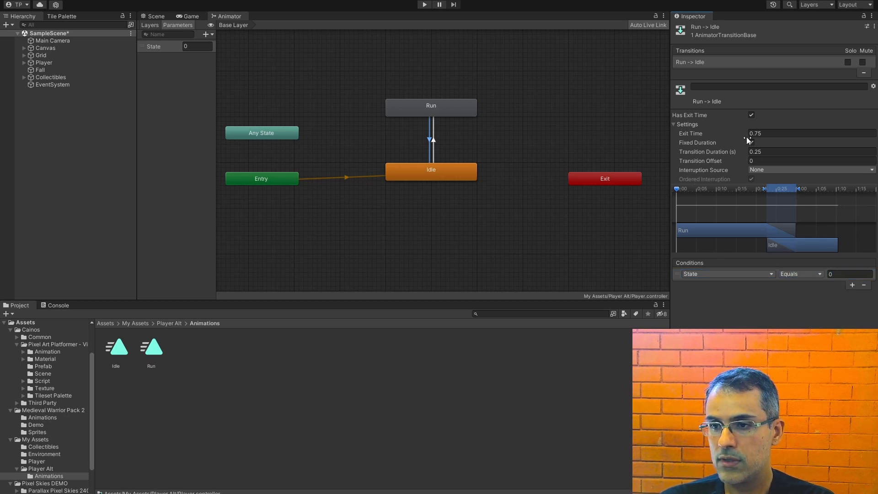
Set the Run to Idle transition's Exit Time and Transition Duration to 0 and disable Has Exit Time.
{"action": "left_click", "coordinate": [772, 134]}
{"action": "type", "text": "0"}
{"action": "left_click", "coordinate": [771, 151]}
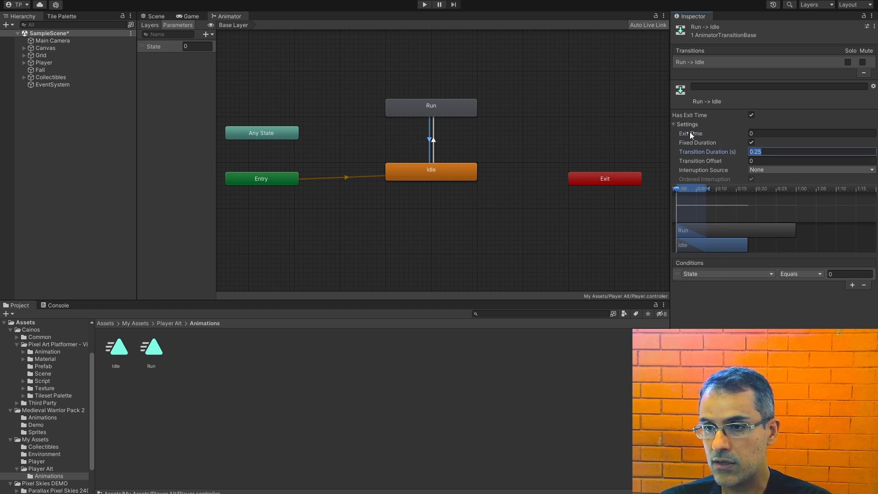
{"action": "left_click", "coordinate": [752, 115]}
{"action": "type", "text": "0"}
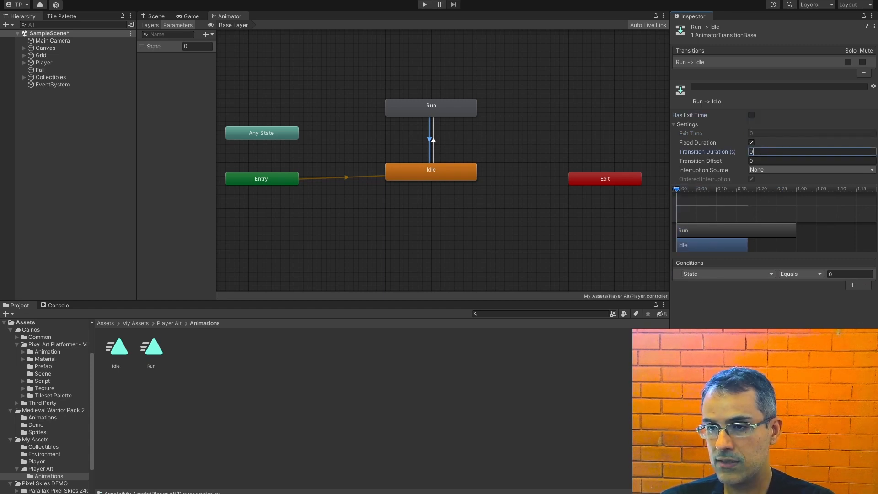
{"action": "left_click", "coordinate": [440, 396]}
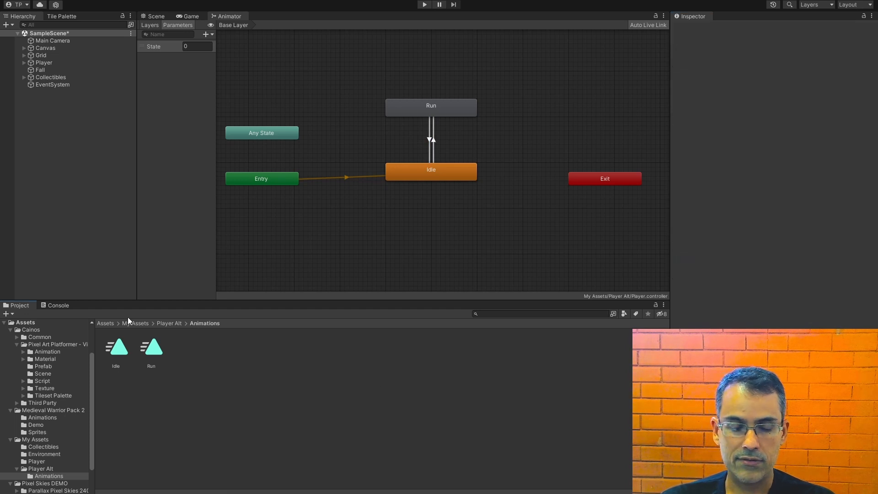
Expand the Run sprite sheet in Medieval Warrior Pack 2's Sprites folder and select frames Run_0 to Run_7.
{"action": "left_click", "coordinate": [50, 70]}
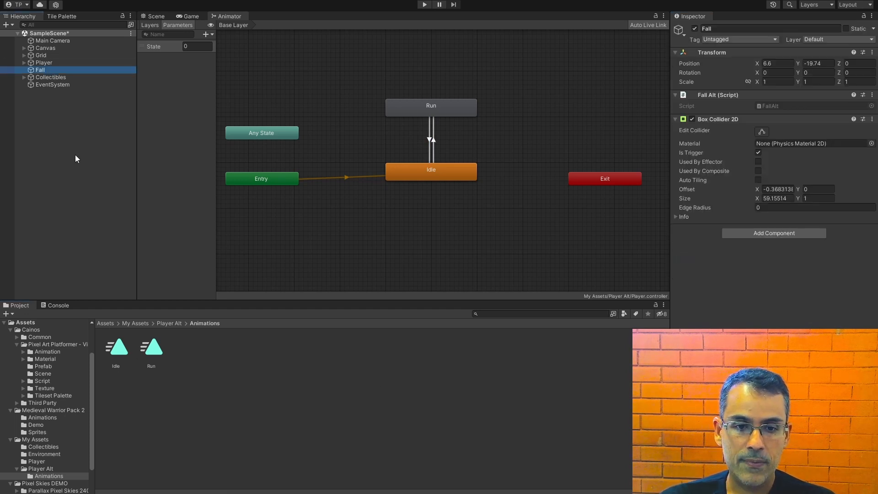
{"action": "left_click", "coordinate": [106, 324]}
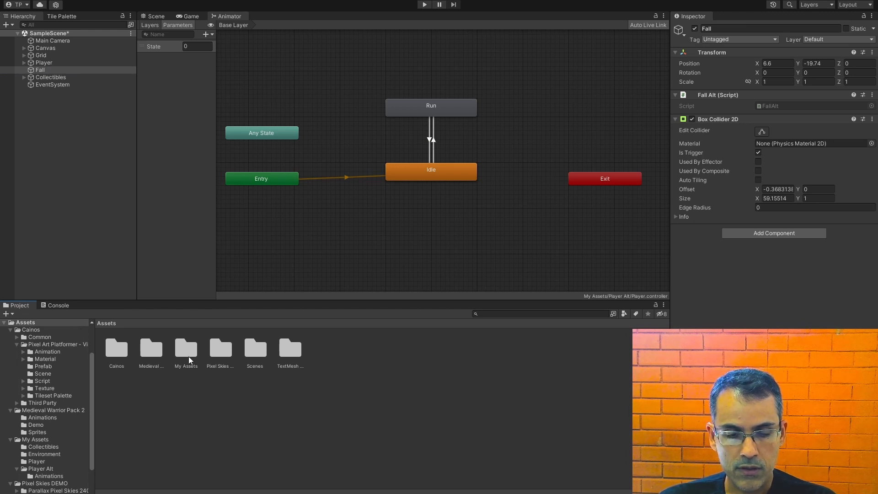
{"action": "double_click", "coordinate": [160, 355]}
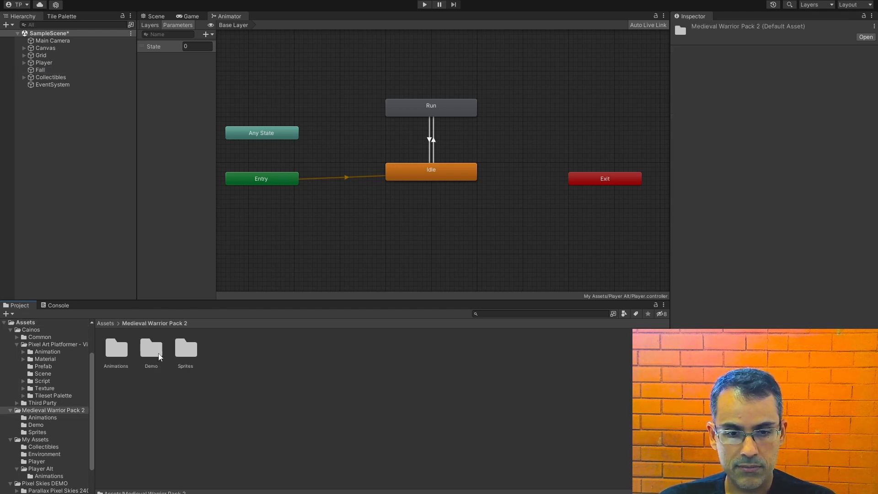
{"action": "double_click", "coordinate": [186, 357]}
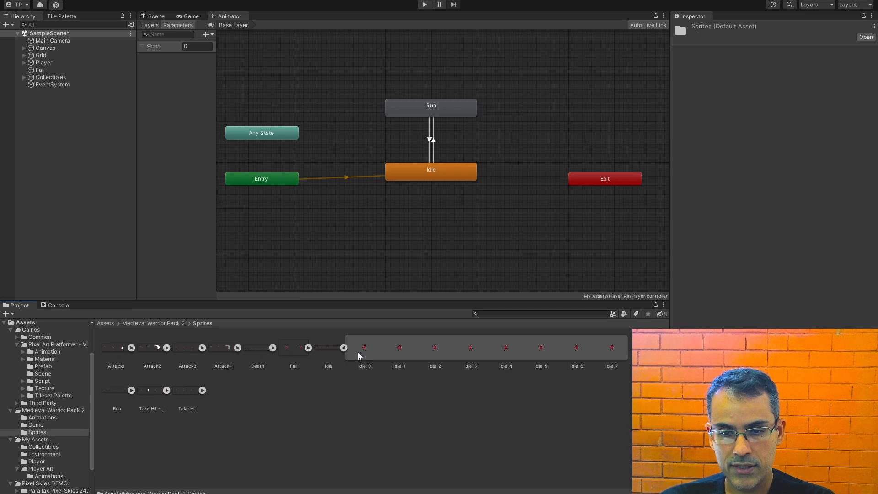
{"action": "left_click", "coordinate": [343, 348]}
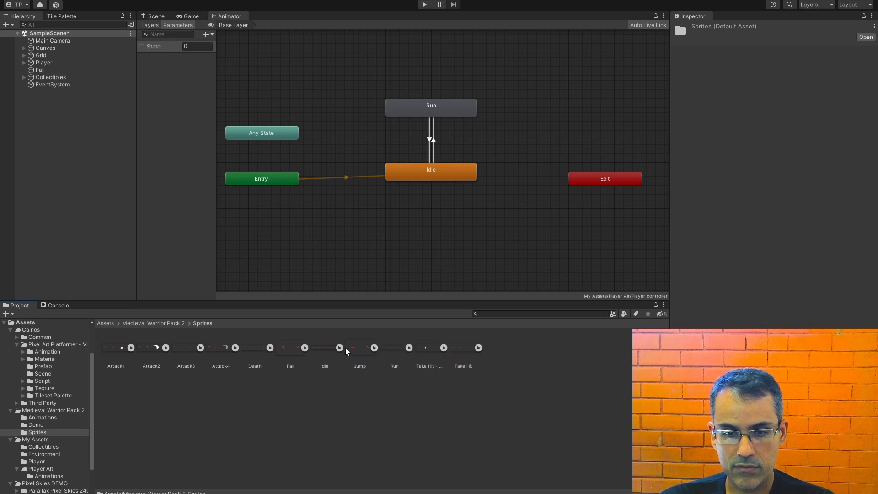
{"action": "left_click", "coordinate": [398, 354]}
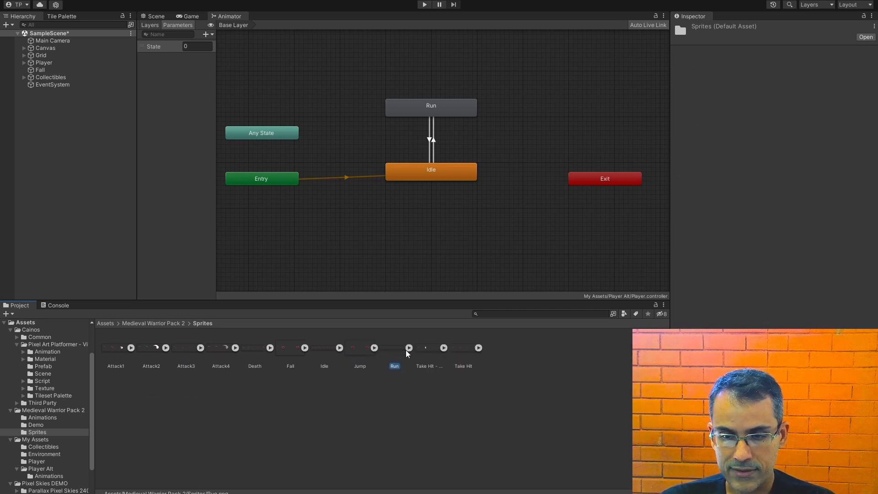
{"action": "left_click", "coordinate": [408, 348]}
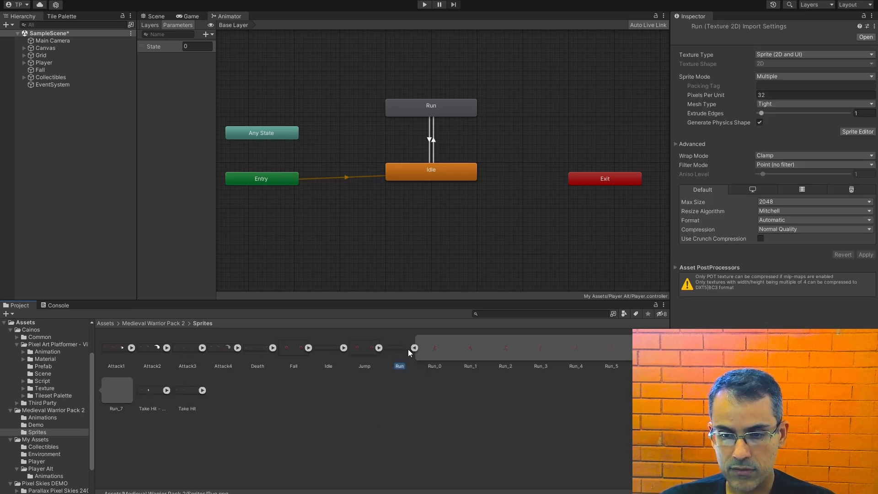
{"action": "left_click", "coordinate": [435, 352]}
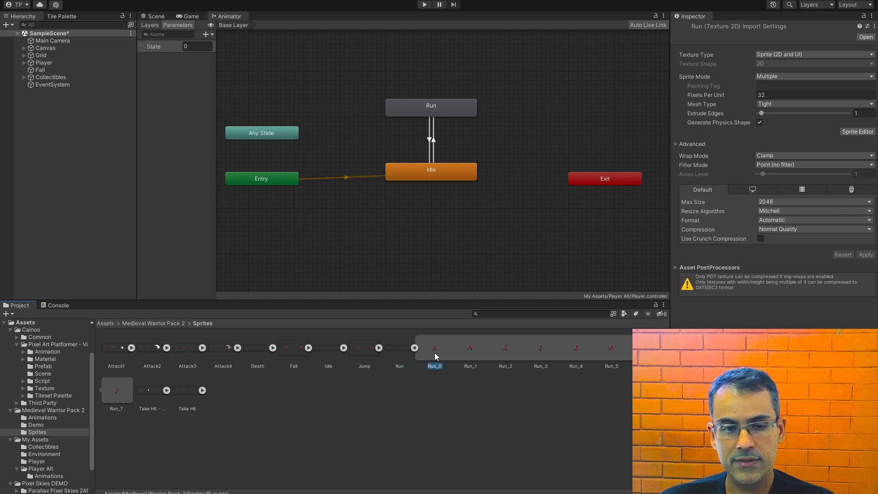
{"action": "left_click", "coordinate": [126, 390], "text": "shift"}
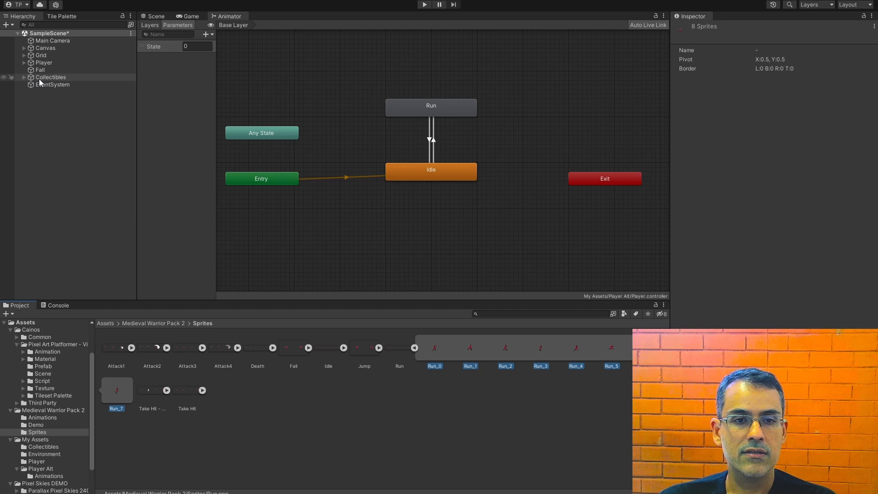
Open the Animation window and switch the Player object's clip to Run.
{"action": "key", "text": "ctrl+6"}
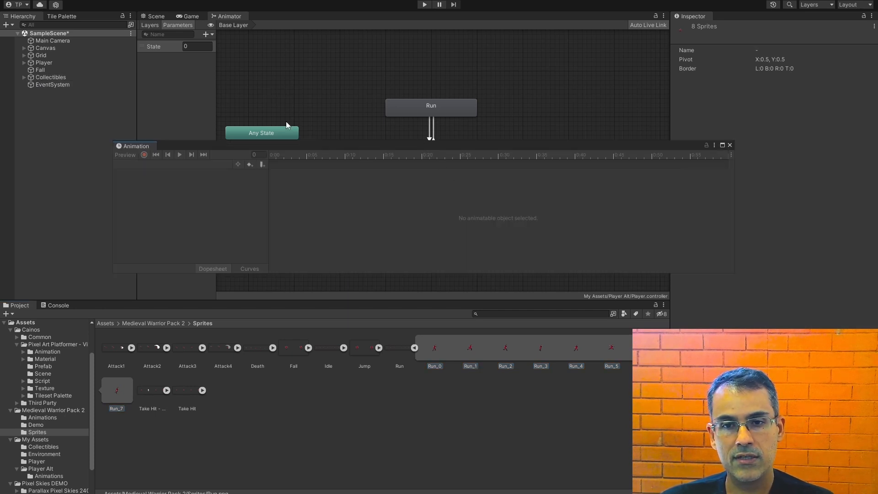
{"action": "left_click", "coordinate": [160, 0]}
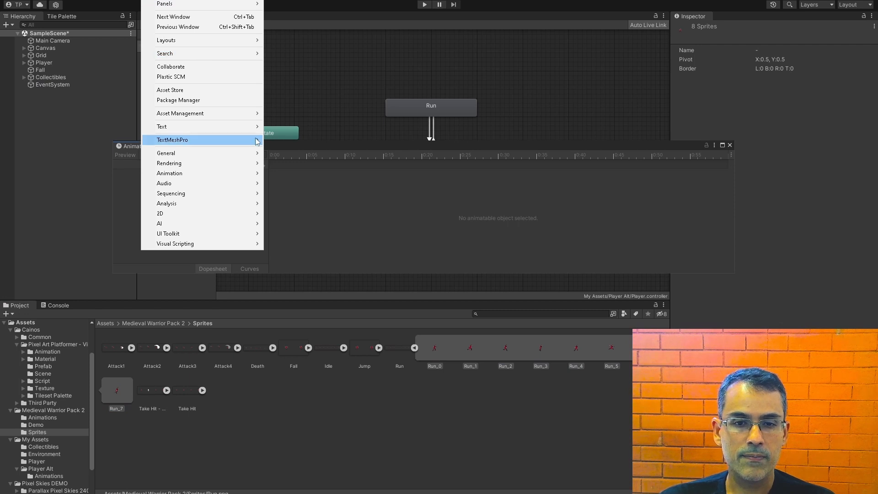
{"action": "mouse_move", "coordinate": [242, 176]}
{"action": "left_click", "coordinate": [295, 174]}
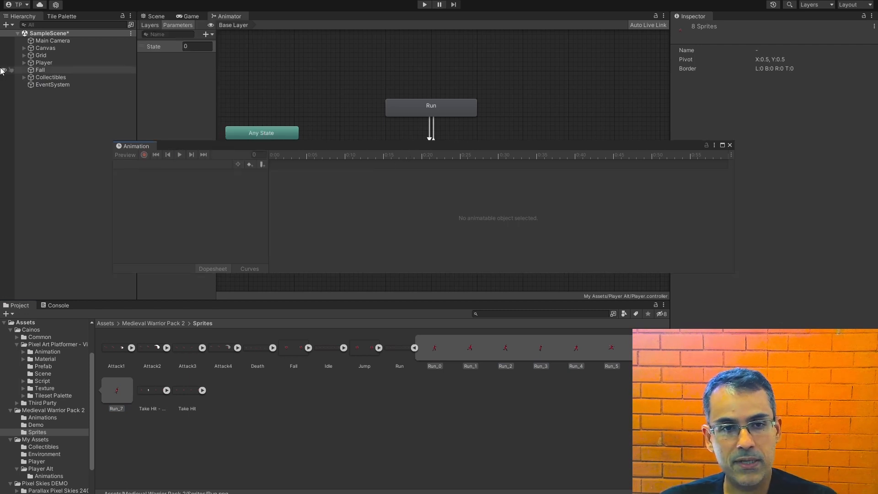
{"action": "left_click", "coordinate": [62, 64]}
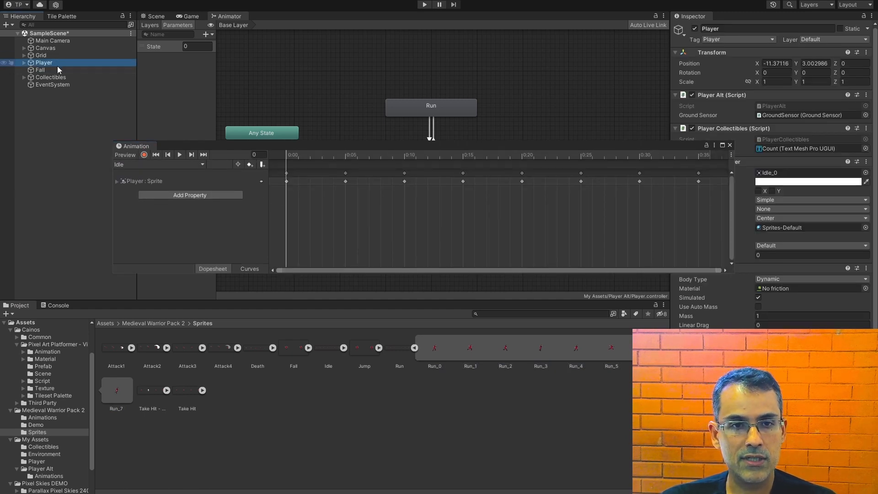
{"action": "left_click", "coordinate": [185, 165]}
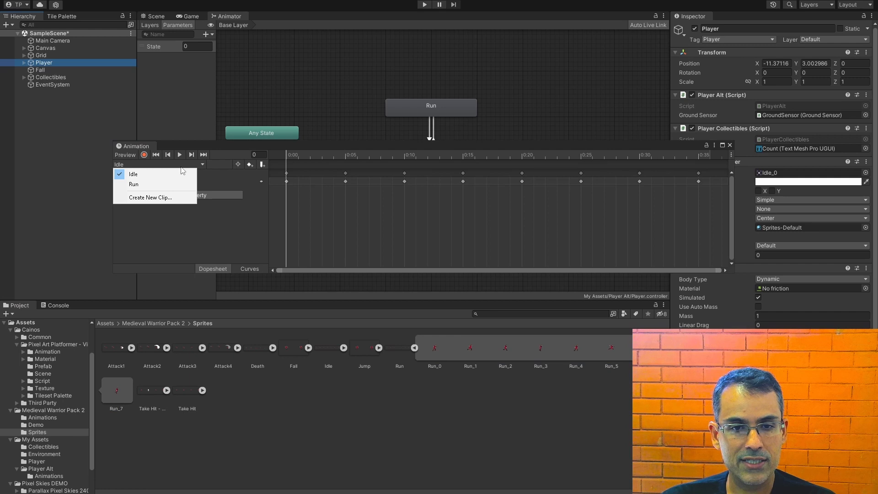
{"action": "left_click", "coordinate": [174, 184]}
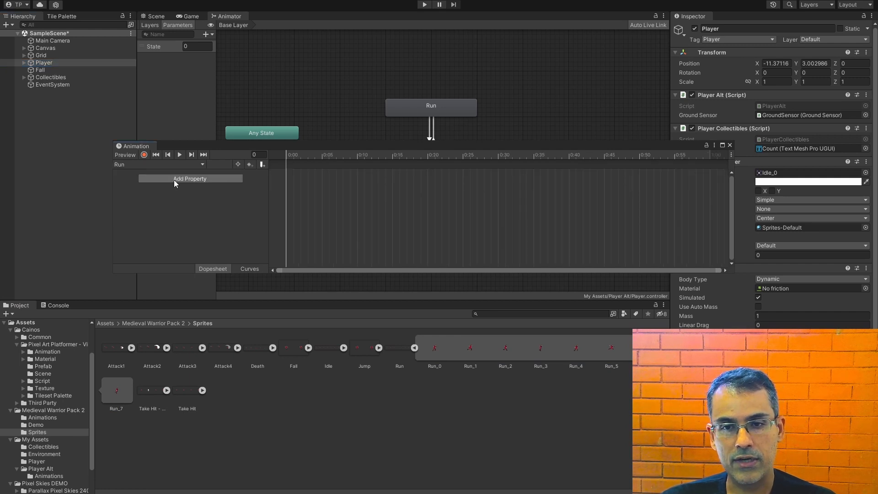
Add the sprites Run_0 to Run_7 as keyframes on the Run clip's timeline.
{"action": "left_click", "coordinate": [434, 348]}
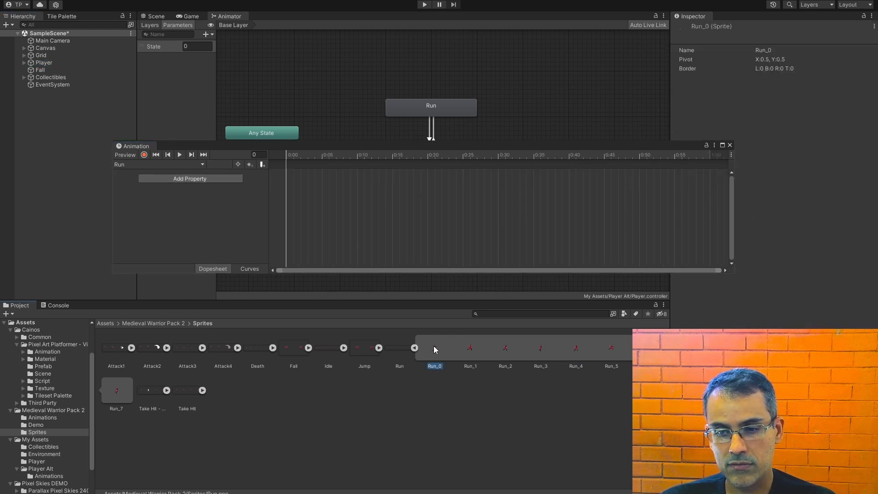
{"action": "left_click", "coordinate": [120, 390], "text": "shift"}
{"action": "left_click_drag", "start_coordinate": [437, 352], "coordinate": [538, 180]}
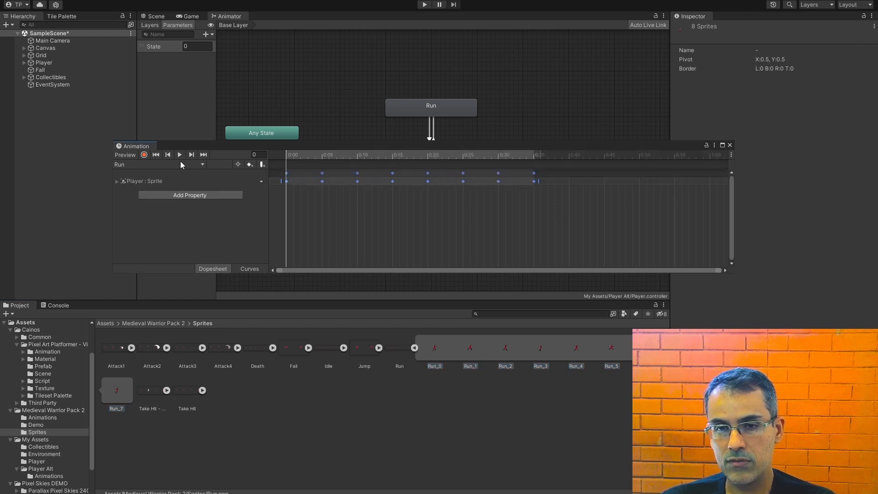
Preview the Run animation on the player in the Scene view.
{"action": "left_click", "coordinate": [164, 18]}
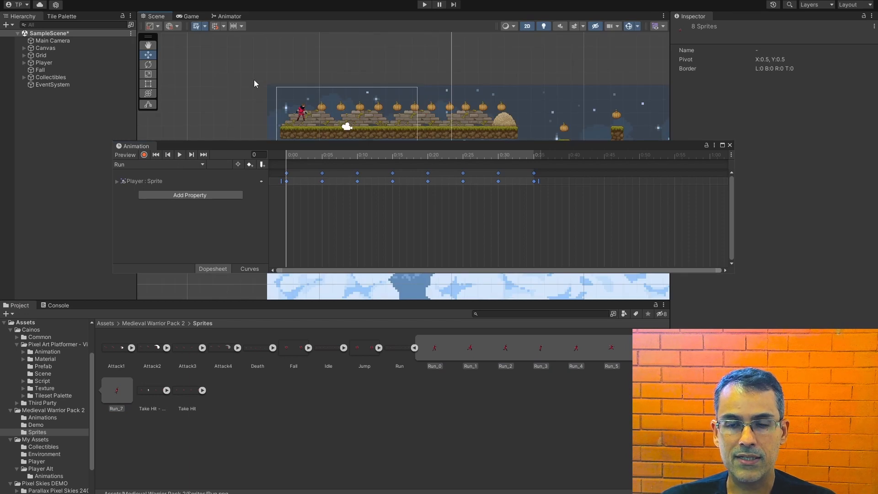
{"action": "scroll", "coordinate": [290, 68], "scroll_direction": "up", "scroll_amount": 5}
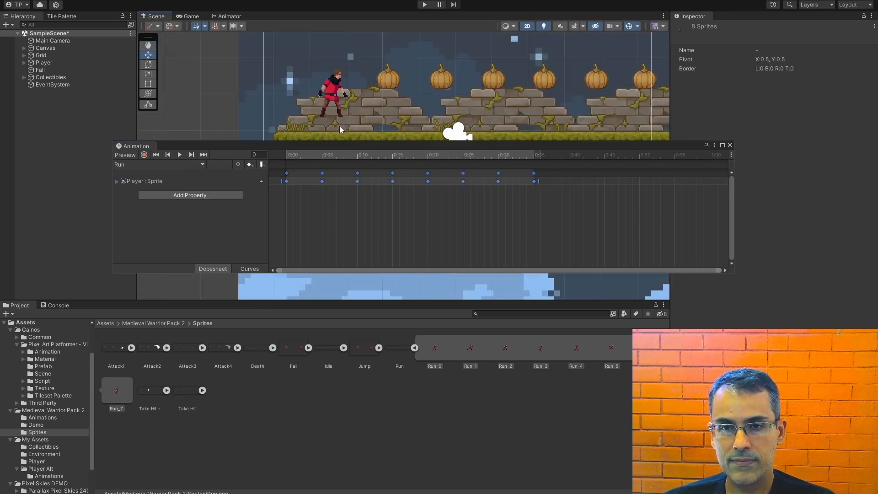
{"action": "scroll", "coordinate": [339, 125], "scroll_direction": "up", "scroll_amount": 1}
{"action": "left_click", "coordinate": [179, 155]}
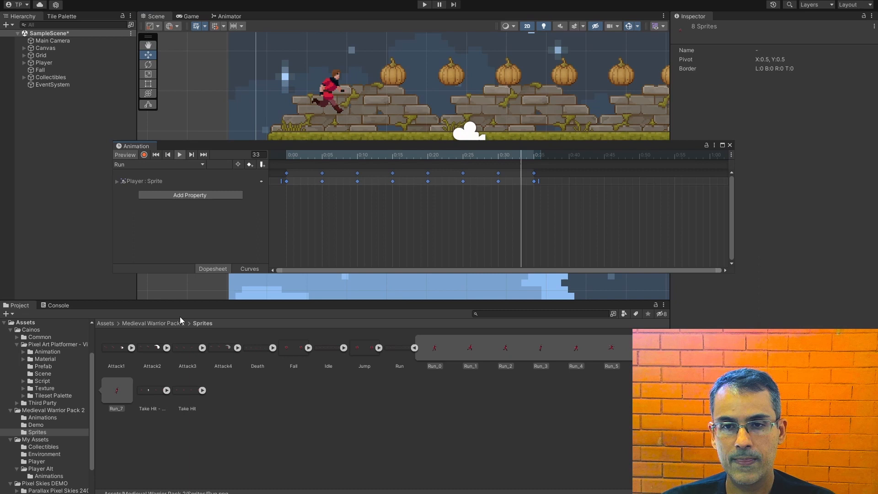
Close the Animation window and save SampleScene.
{"action": "left_click", "coordinate": [730, 145]}
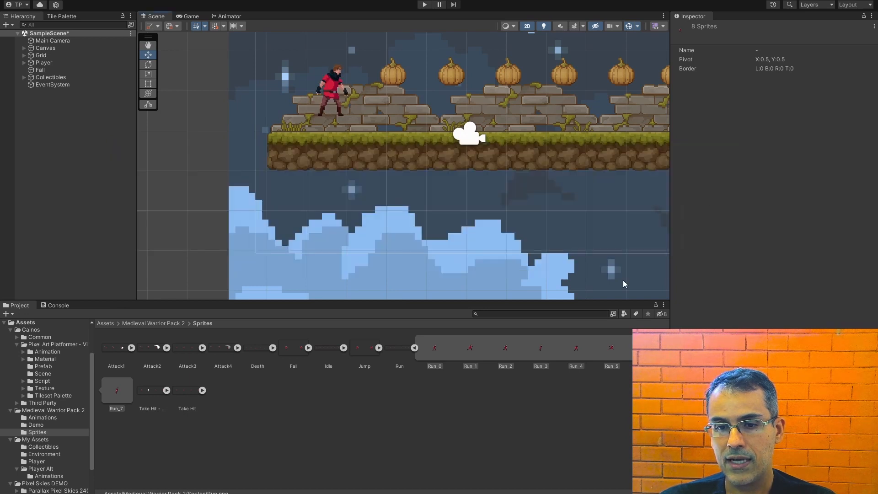
{"action": "left_click", "coordinate": [438, 411]}
{"action": "key", "text": "ctrl+s"}
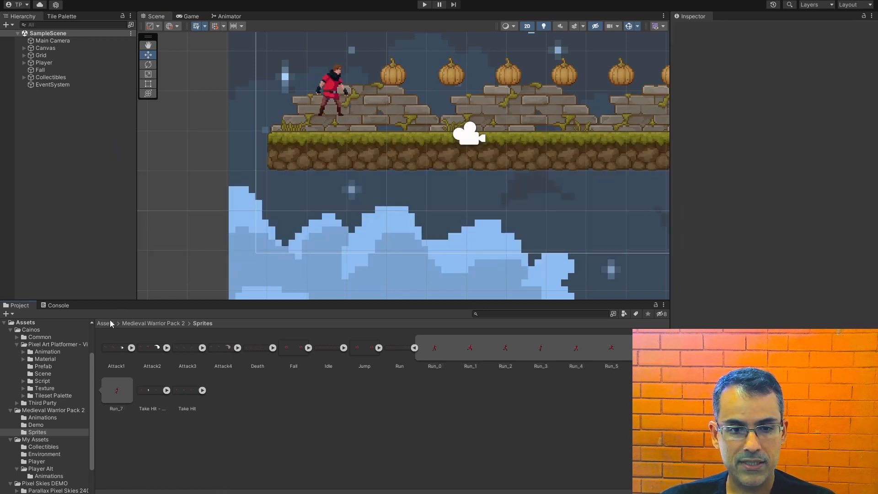
Enable Loop Time on the Run clip in My Assets' Player Alt Animations folder.
{"action": "left_click", "coordinate": [105, 323]}
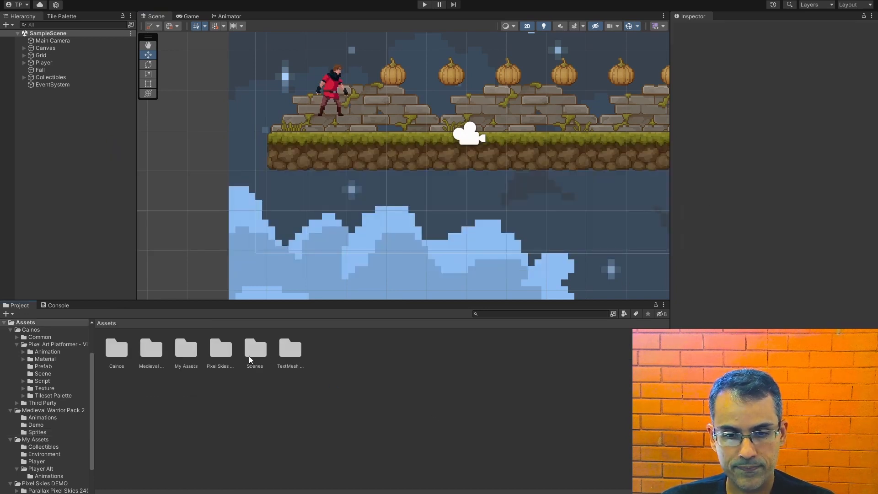
{"action": "left_click", "coordinate": [187, 359]}
{"action": "double_click", "coordinate": [186, 352]}
{"action": "double_click", "coordinate": [221, 350]}
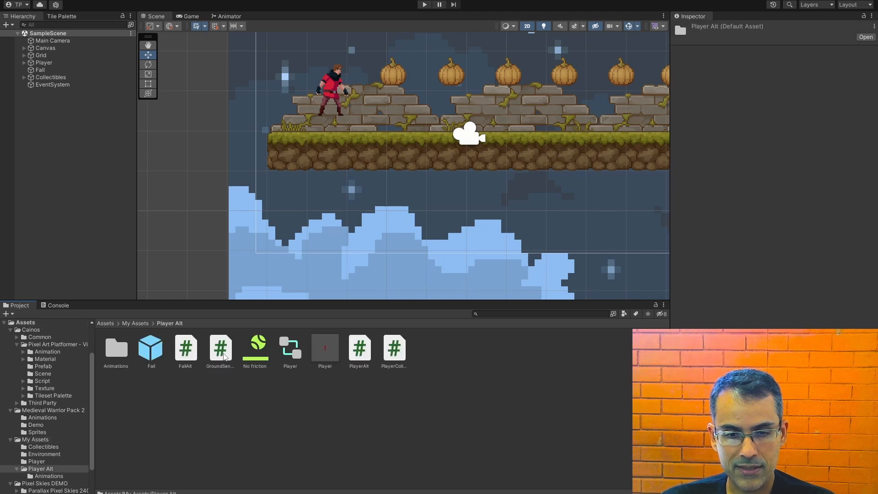
{"action": "double_click", "coordinate": [117, 352]}
{"action": "left_click", "coordinate": [152, 348]}
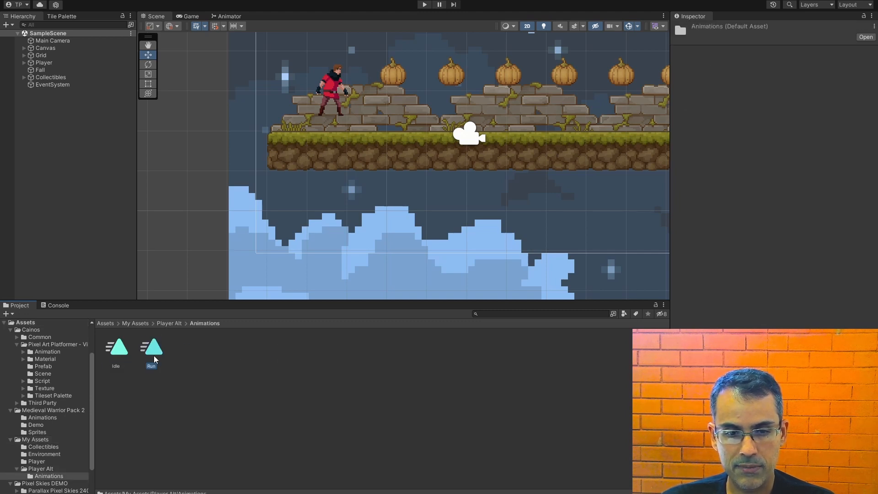
{"action": "left_click", "coordinate": [759, 59]}
{"action": "left_click", "coordinate": [368, 380]}
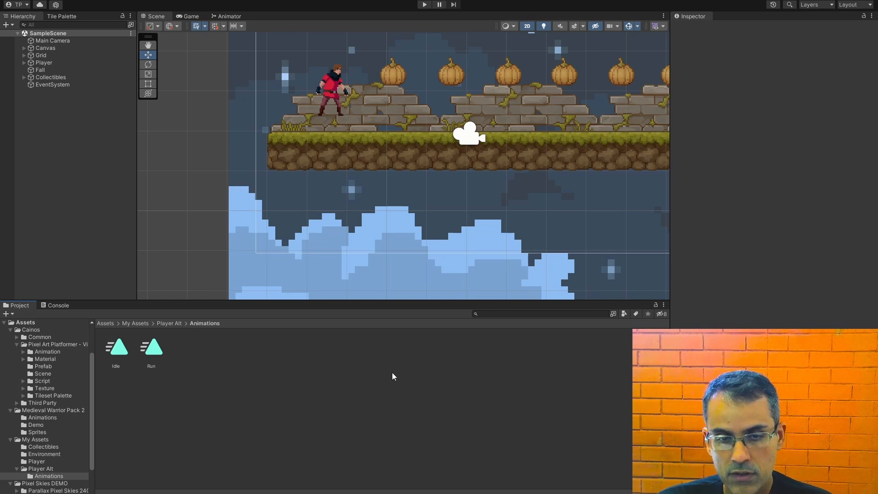
Open the Player object's PlayerAlt script in Visual Studio.
{"action": "left_click", "coordinate": [46, 62]}
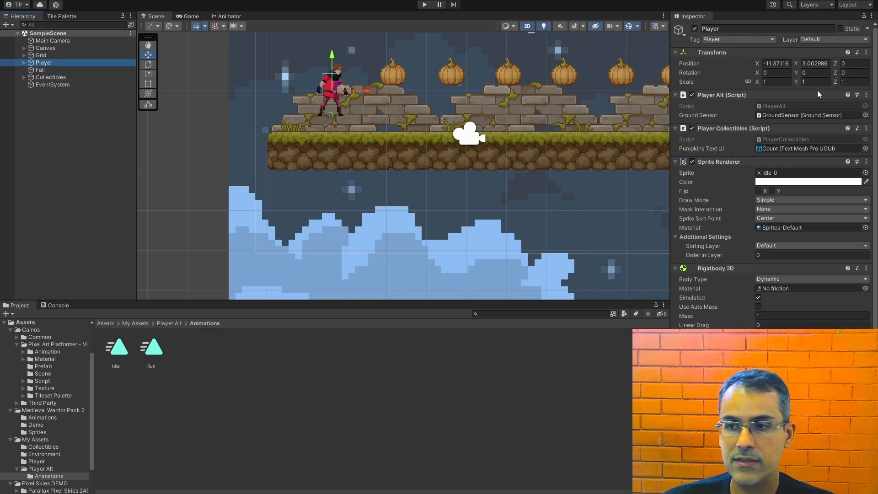
{"action": "double_click", "coordinate": [778, 106]}
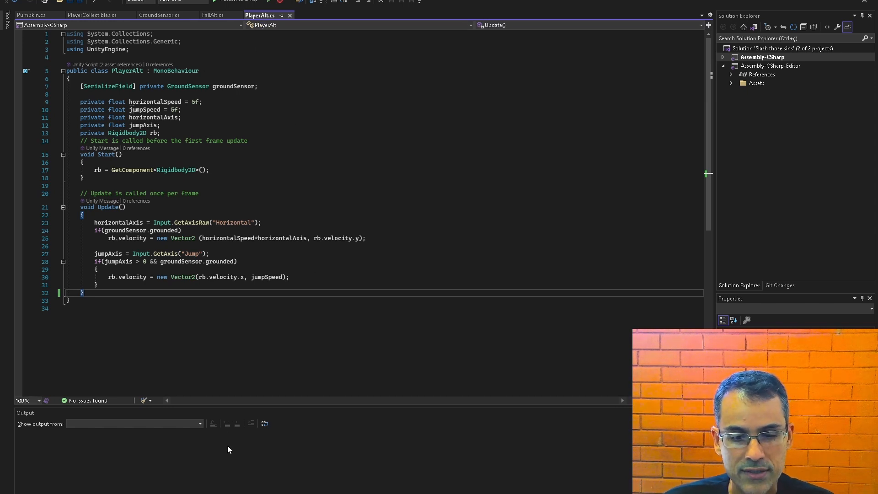
Switch to Unity and delete the old Player folder from My Assets.
{"action": "key", "text": "alt+Tab"}
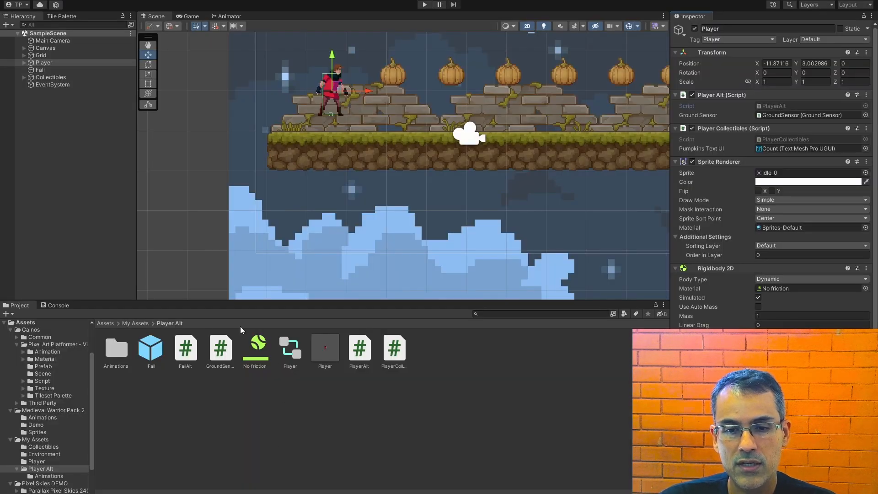
{"action": "left_click", "coordinate": [135, 324]}
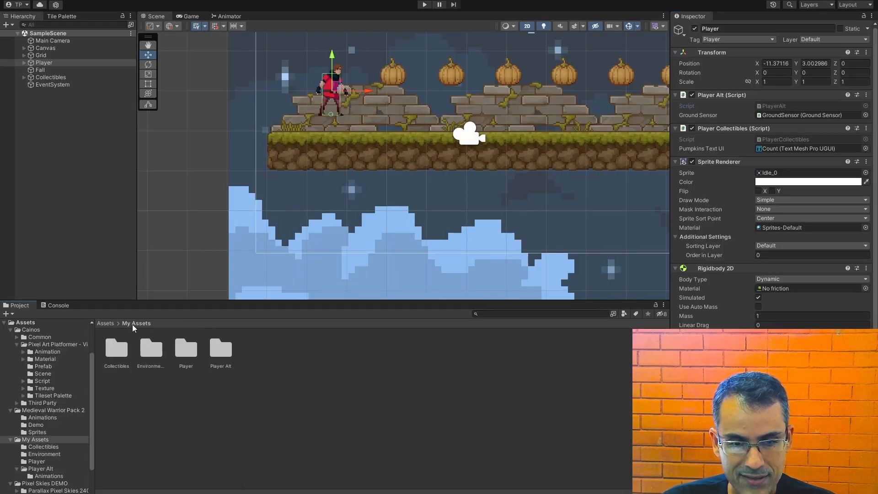
{"action": "left_click", "coordinate": [184, 356]}
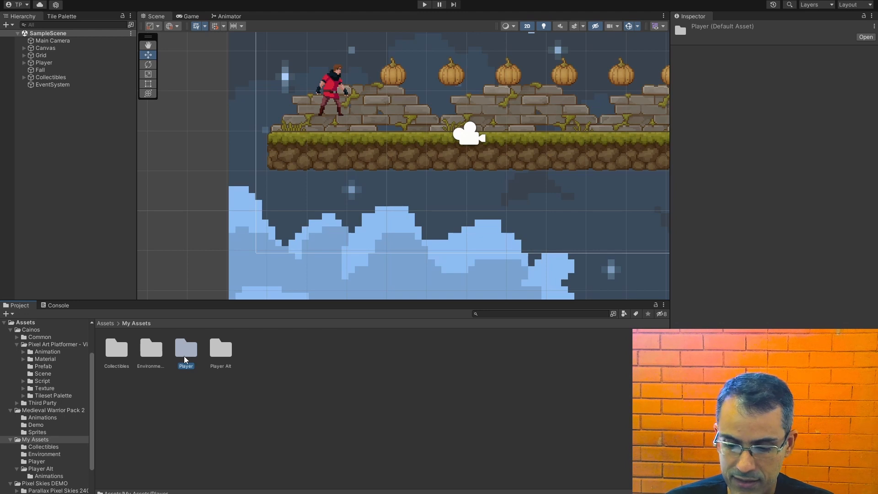
{"action": "key", "text": "Delete"}
{"action": "left_click", "coordinate": [465, 265]}
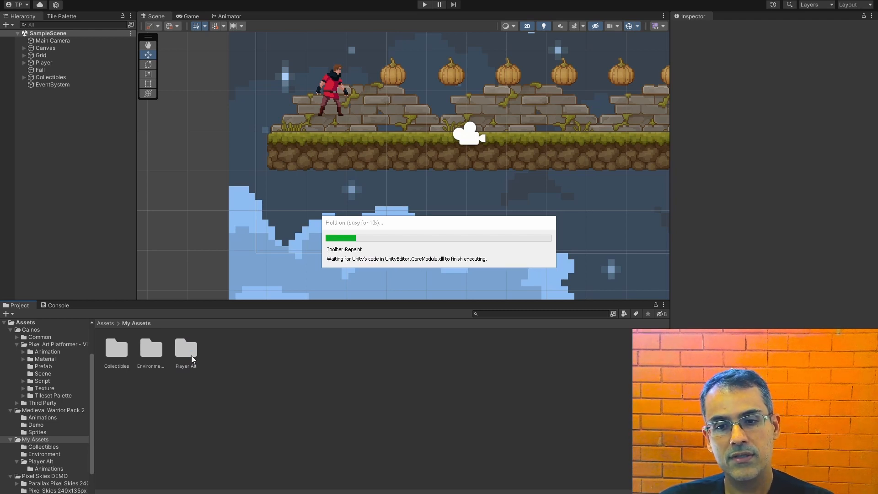
Rename the Player Alt folder in My Assets as Player.
{"action": "left_click", "coordinate": [192, 359]}
{"action": "key", "text": "F2"}
{"action": "type", "text": "Player"}
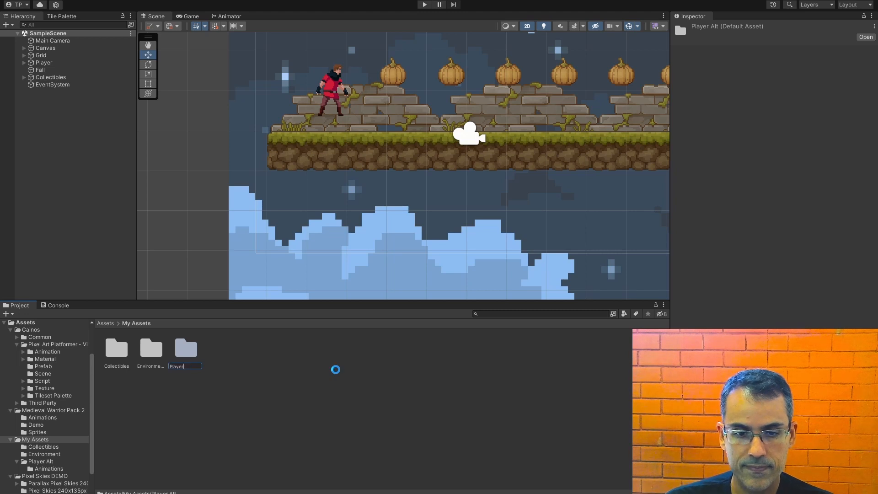
{"action": "key", "text": "Return"}
Rename the PlayerAlt script in My Assets' Player folder as Player.
{"action": "double_click", "coordinate": [194, 354]}
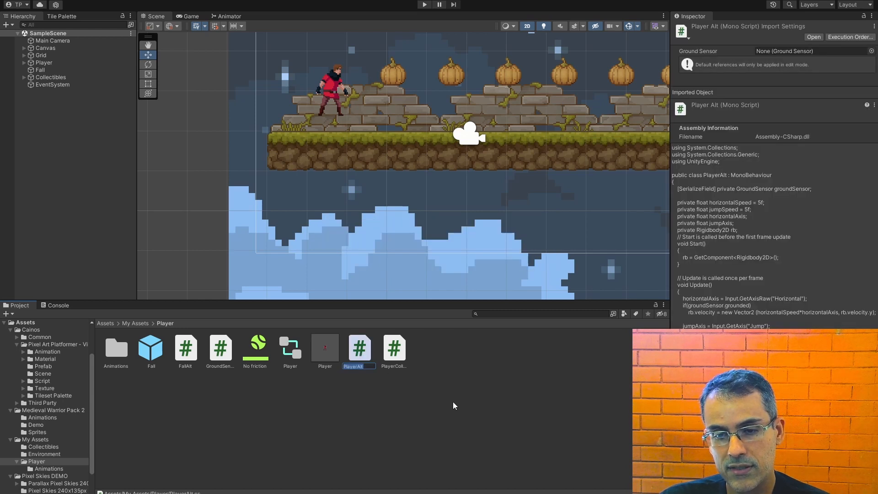
{"action": "type", "text": "Player"}
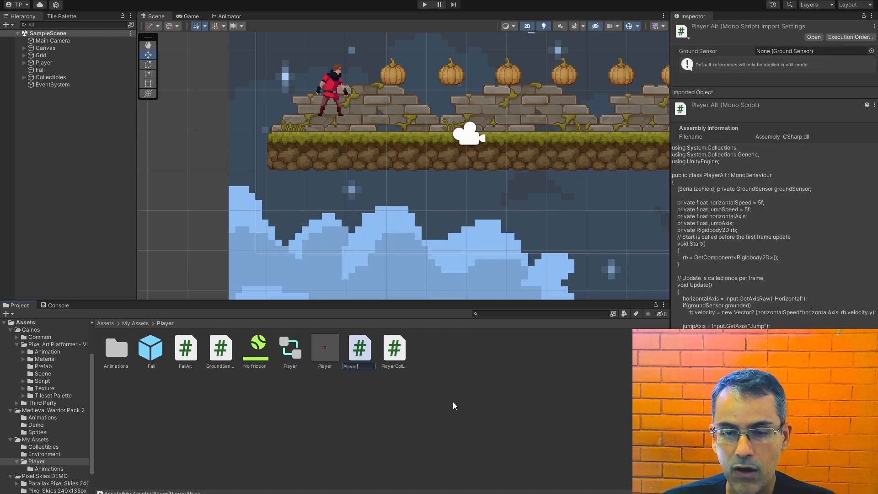
{"action": "key", "text": "Return"}
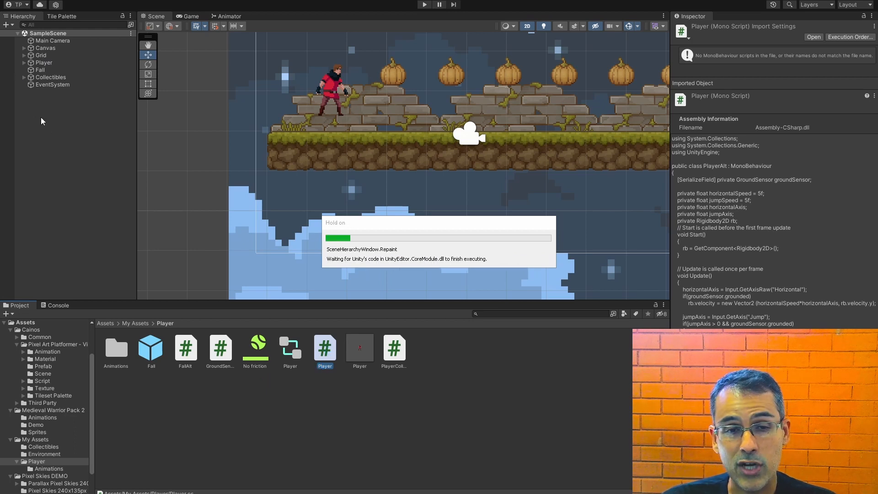
Select the Player object in the scene, then close the outdated PlayerAlt.cs file in Visual Studio.
{"action": "left_click", "coordinate": [43, 65]}
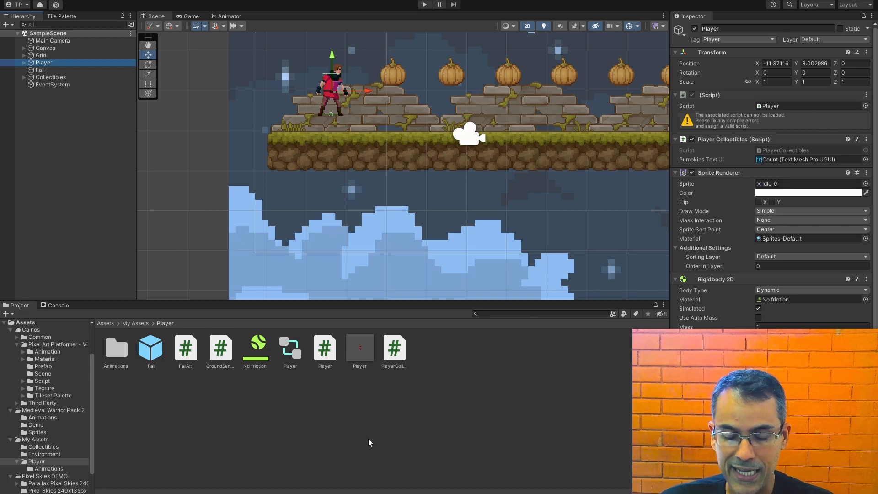
{"action": "key", "text": "alt+Tab"}
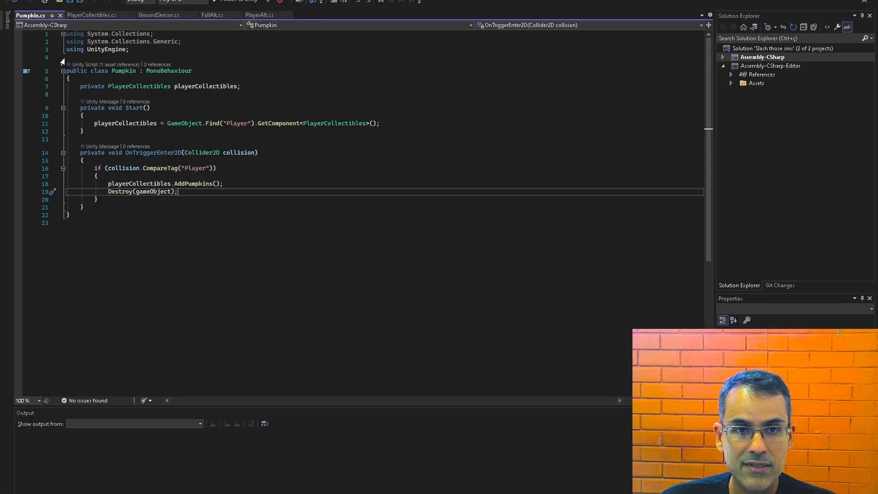
{"action": "left_click", "coordinate": [272, 16]}
{"action": "left_click", "coordinate": [292, 16]}
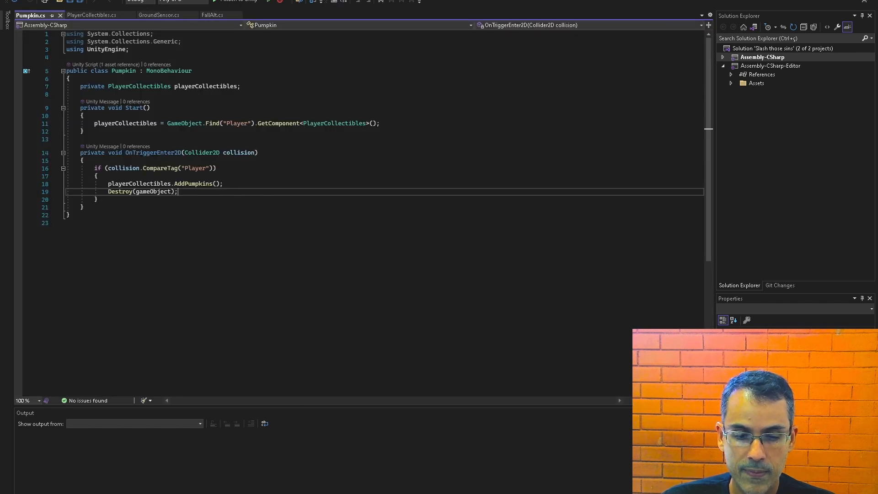
Open the Player script from the Player object's script component in Unity and rename the PlayerAlt class to Player.
{"action": "key", "text": "alt+Tab"}
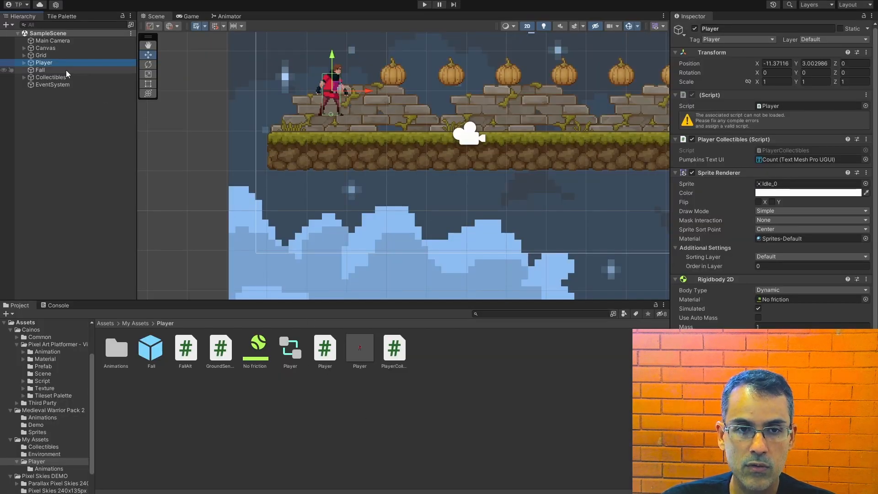
{"action": "double_click", "coordinate": [783, 105]}
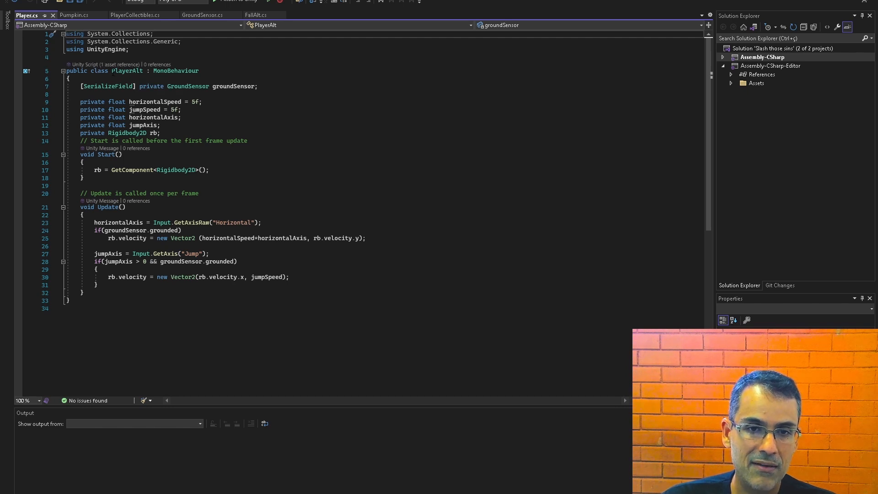
{"action": "left_click", "coordinate": [121, 70]}
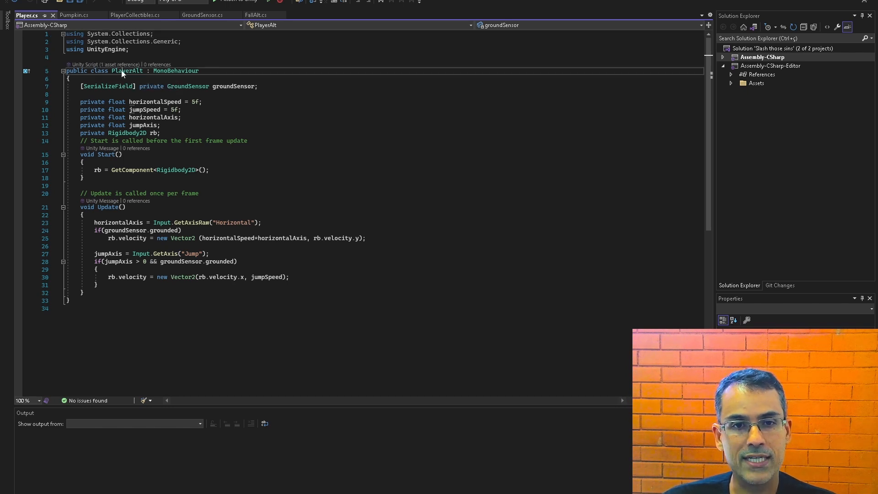
{"action": "right_click", "coordinate": [122, 70]}
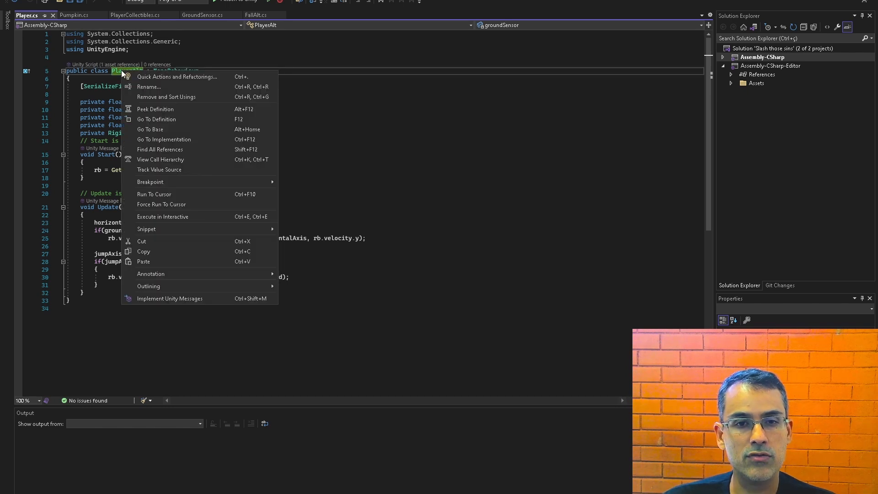
{"action": "left_click", "coordinate": [152, 87]}
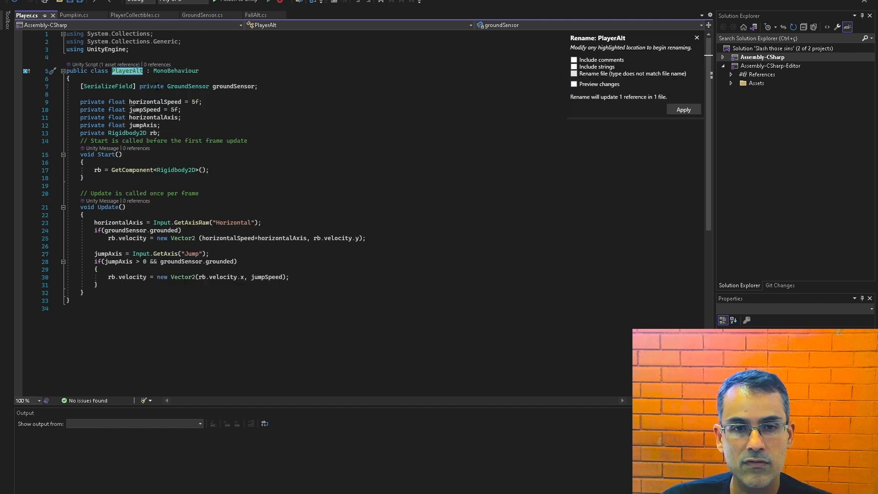
{"action": "key", "text": "BackSpace"}
{"action": "key", "text": "BackSpace"}
{"action": "key", "text": "BackSpace"}
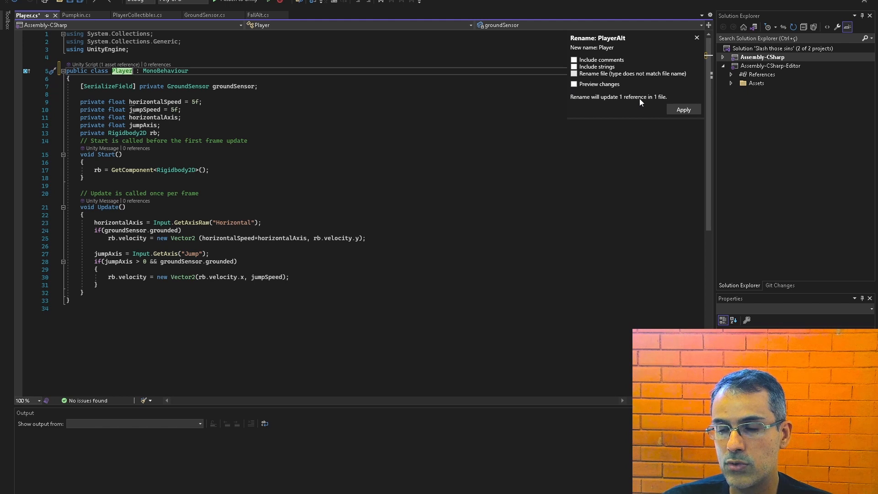
{"action": "left_click", "coordinate": [680, 109]}
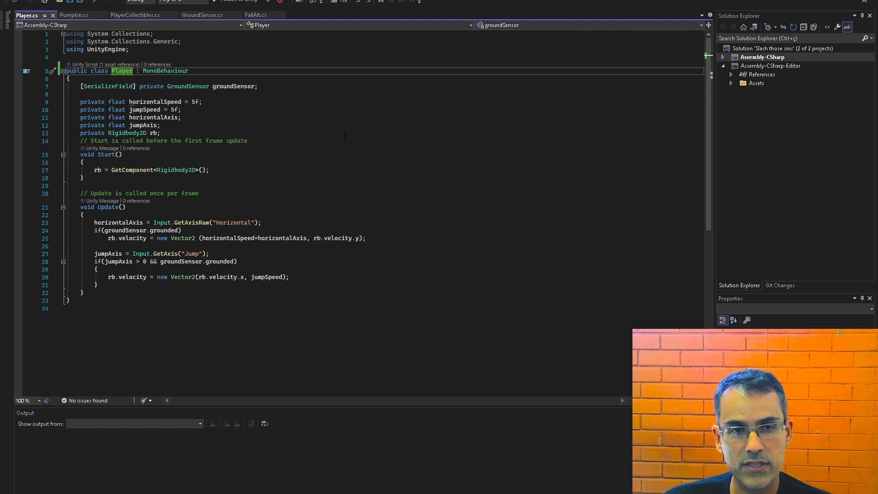
Close the outdated PlayerCollectibles.cs, GroundSensor.cs and FallAlt.cs files, keeping Player.cs and Pumpkin.cs open.
{"action": "left_click", "coordinate": [74, 17]}
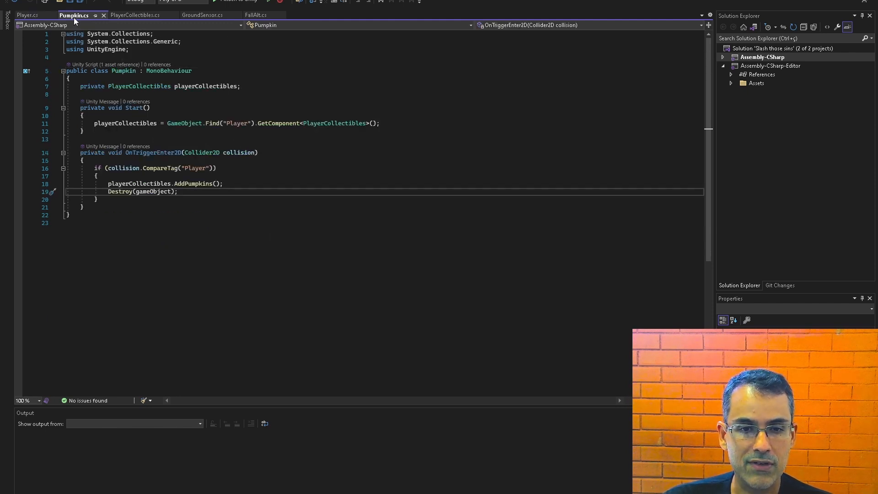
{"action": "left_click", "coordinate": [120, 16]}
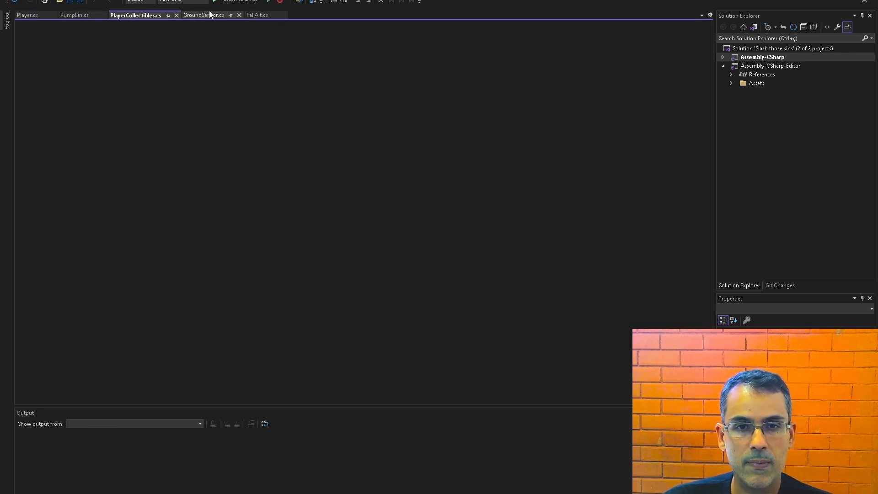
{"action": "left_click", "coordinate": [176, 16]}
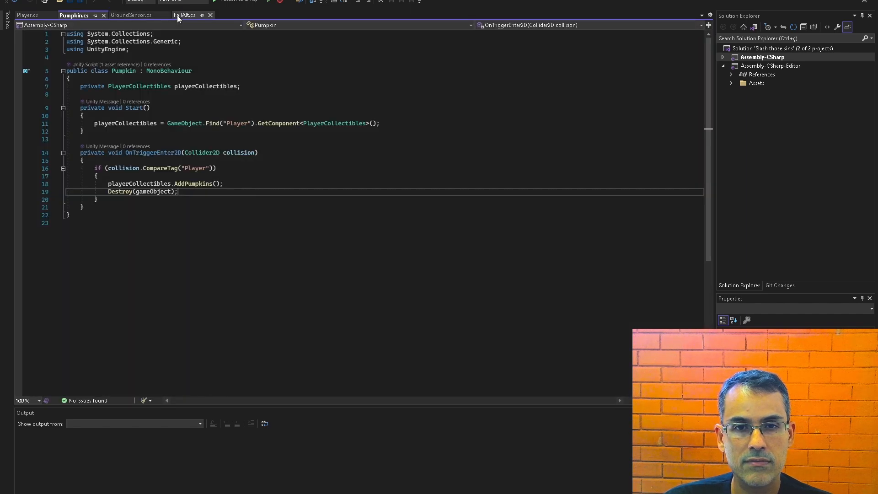
{"action": "left_click", "coordinate": [120, 16]}
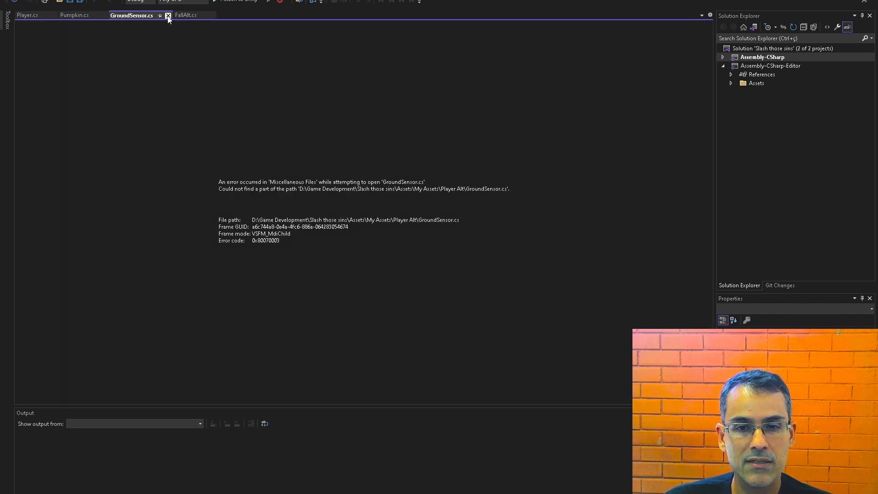
{"action": "left_click", "coordinate": [168, 16]}
{"action": "left_click", "coordinate": [120, 16]}
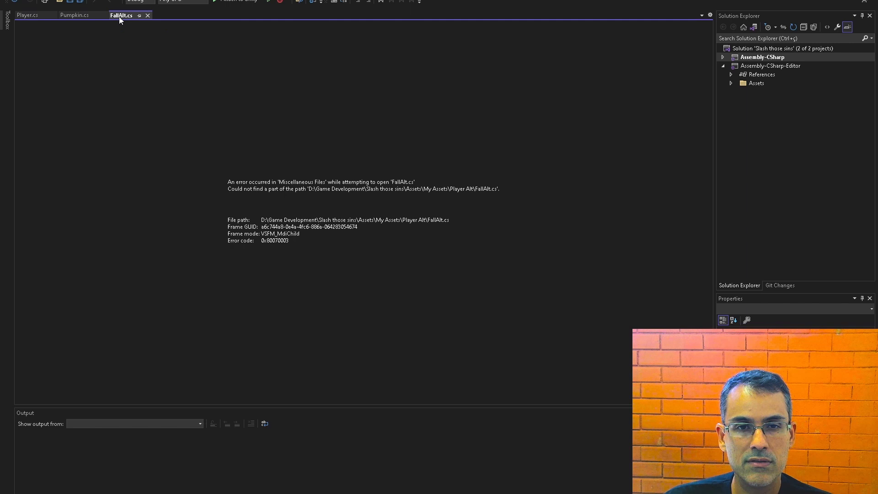
{"action": "left_click", "coordinate": [147, 16]}
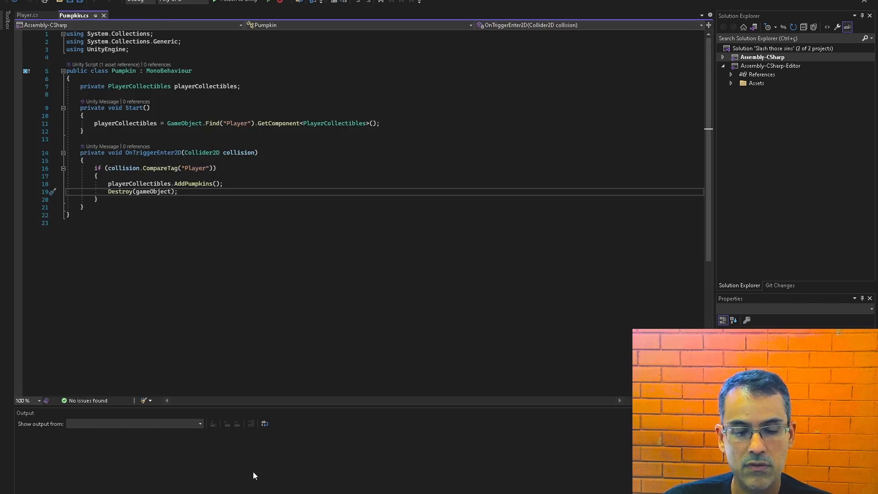
Playtest the scene in Unity by moving and jumping the player to collect pumpkins, and stop the game.
{"action": "left_click", "coordinate": [369, 492]}
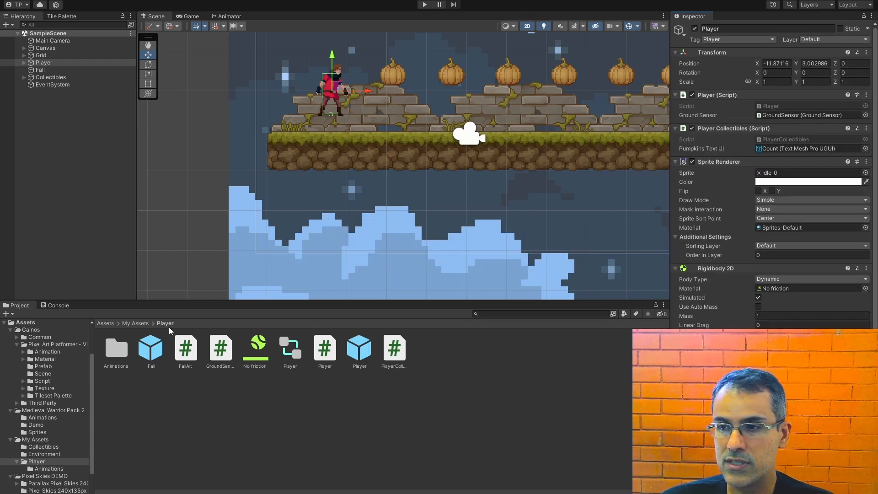
{"action": "left_click", "coordinate": [424, 5]}
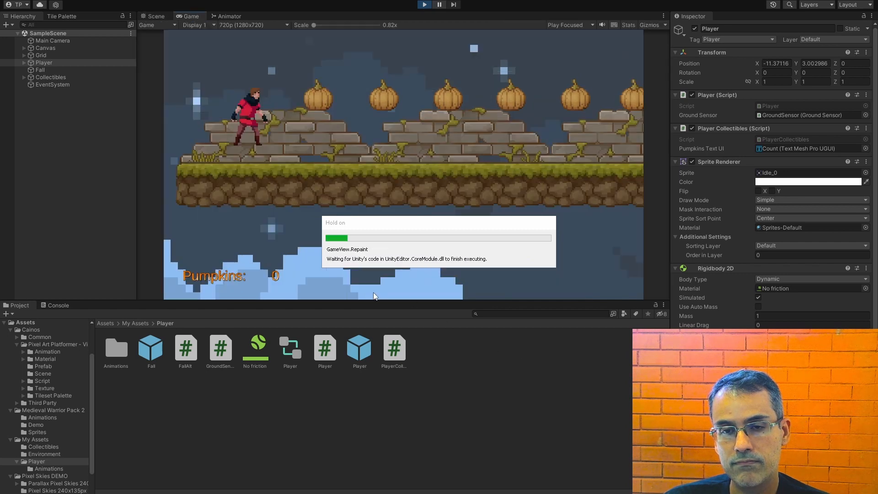
{"action": "key", "text": "Right"}
{"action": "key", "text": "space"}
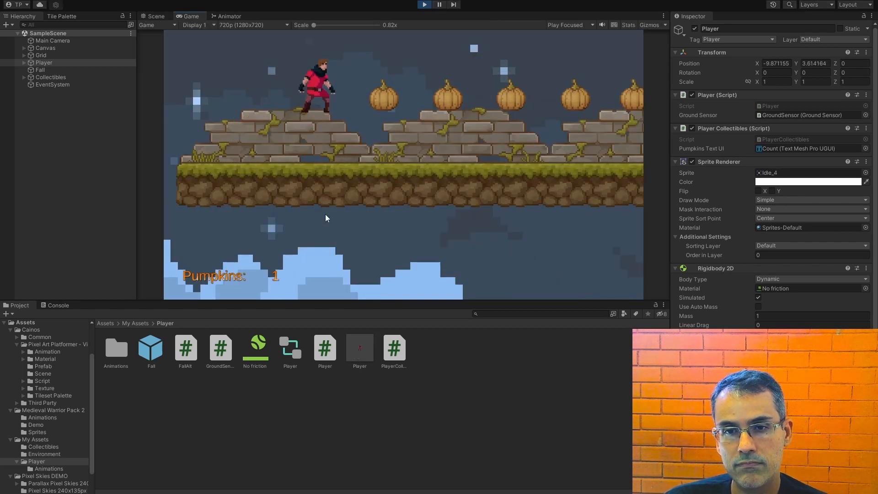
{"action": "key", "text": "Right"}
{"action": "key", "text": "space"}
{"action": "key", "text": "Left"}
{"action": "key", "text": "space"}
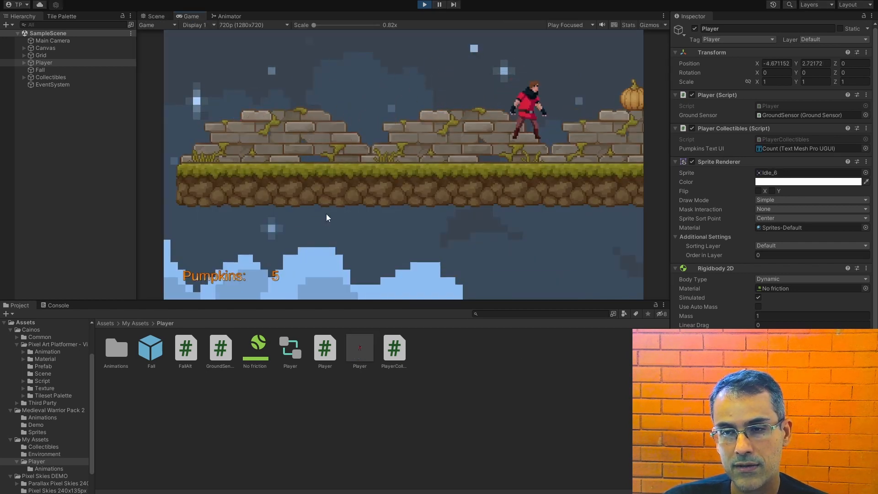
{"action": "key", "text": "Right"}
{"action": "key", "text": "space"}
{"action": "key", "text": "Left"}
{"action": "key", "text": "space"}
{"action": "left_click", "coordinate": [424, 5]}
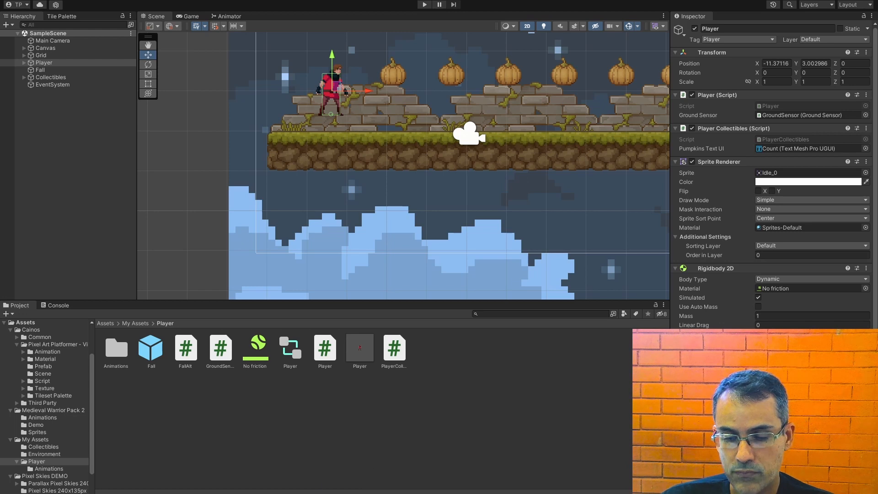
Switch to Visual Studio, bring up Player.cs and make room for a new declaration at the start of the Player class.
{"action": "left_click", "coordinate": [310, 493]}
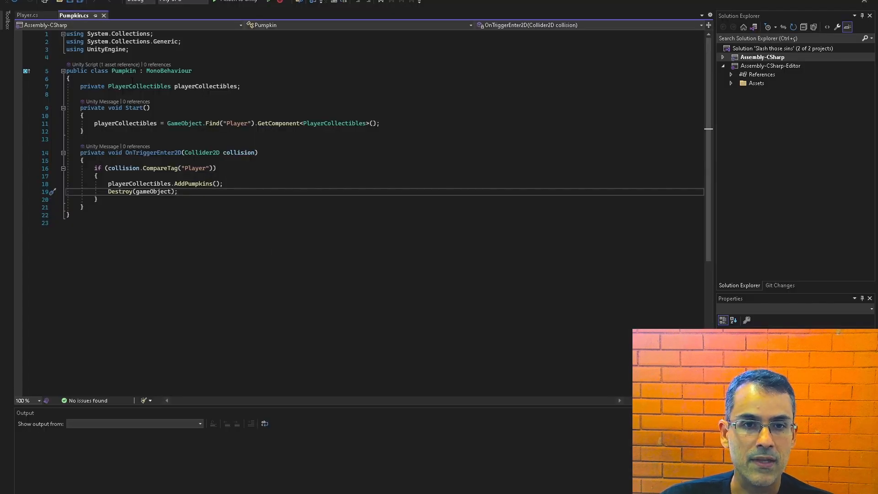
{"action": "left_click", "coordinate": [28, 15]}
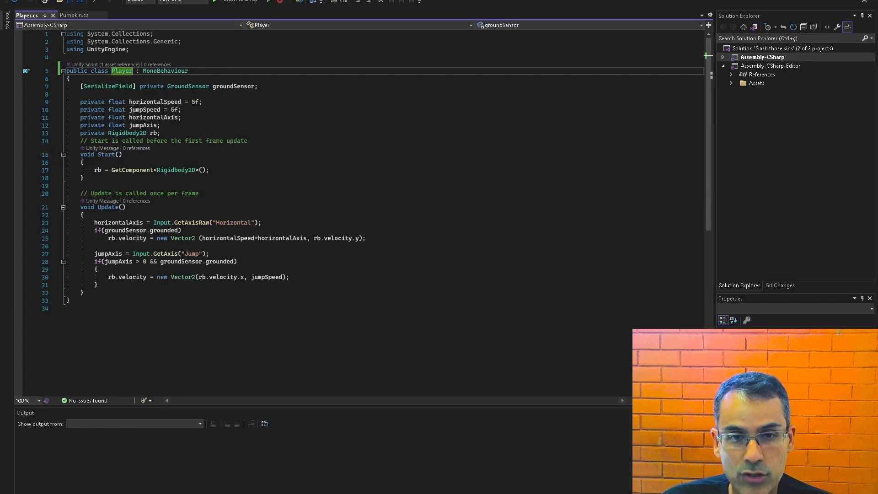
{"action": "left_click", "coordinate": [167, 78]}
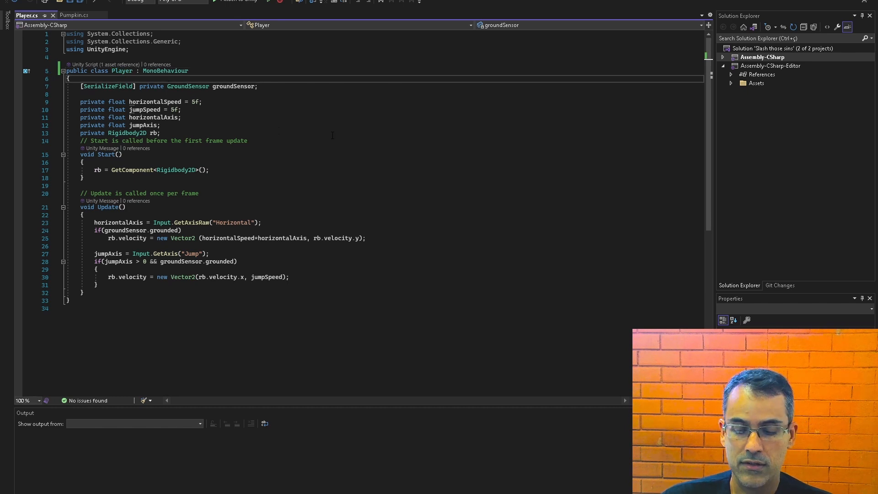
{"action": "key", "text": "Return"}
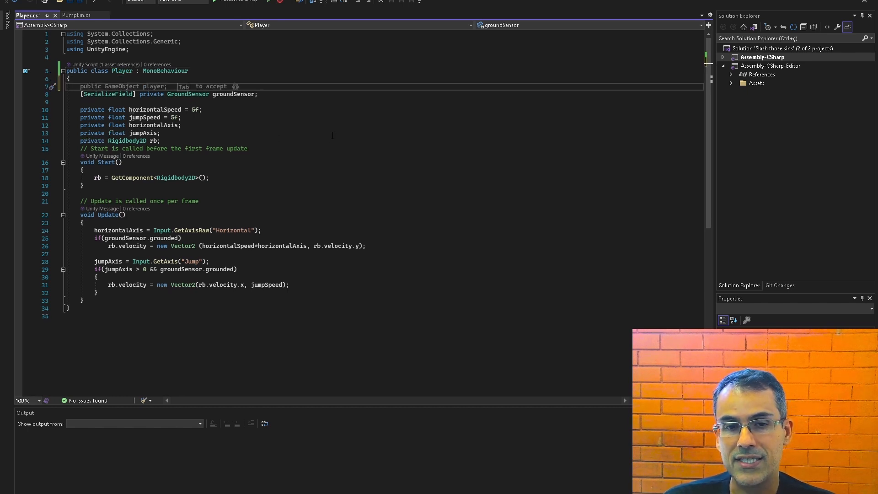
{"action": "key", "text": "Return"}
{"action": "key", "text": "Up"}
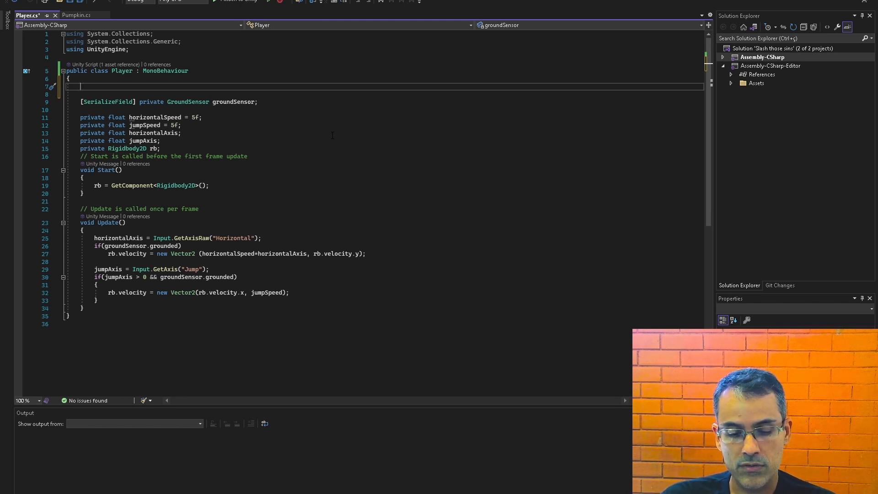
Declare an enum named State with the values Idle and Run at the start of the Player class.
{"action": "type", "text": "FS"}
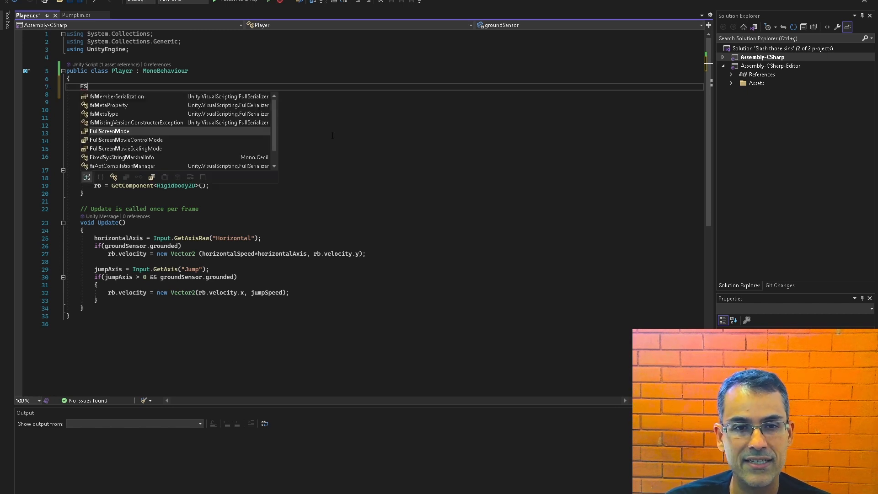
{"action": "key", "text": "BackSpace"}
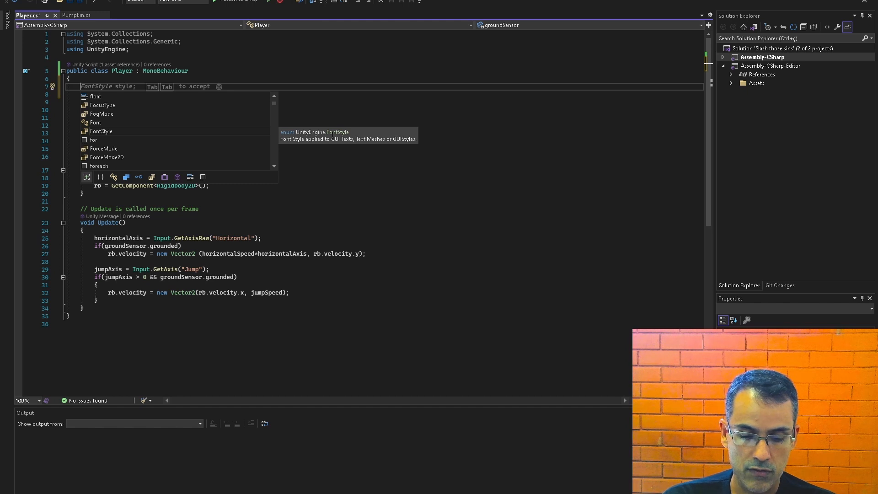
{"action": "key", "text": "BackSpace"}
{"action": "type", "text": "e"}
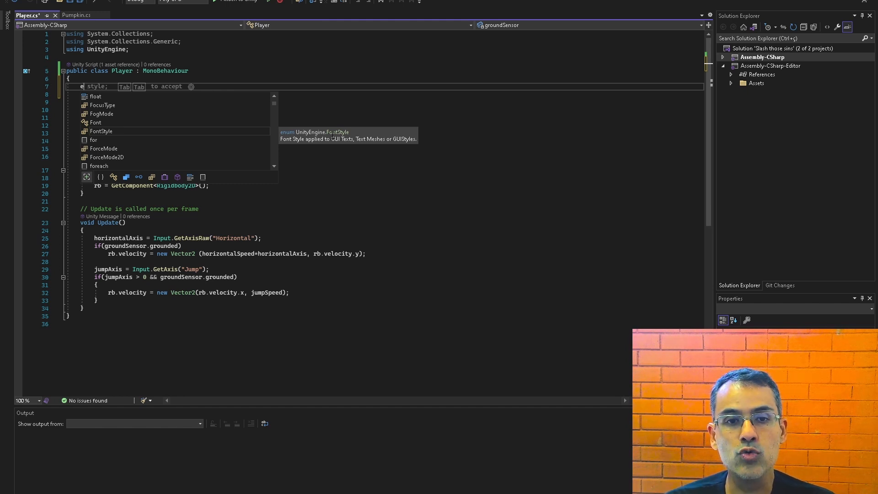
{"action": "type", "text": "num State {"}
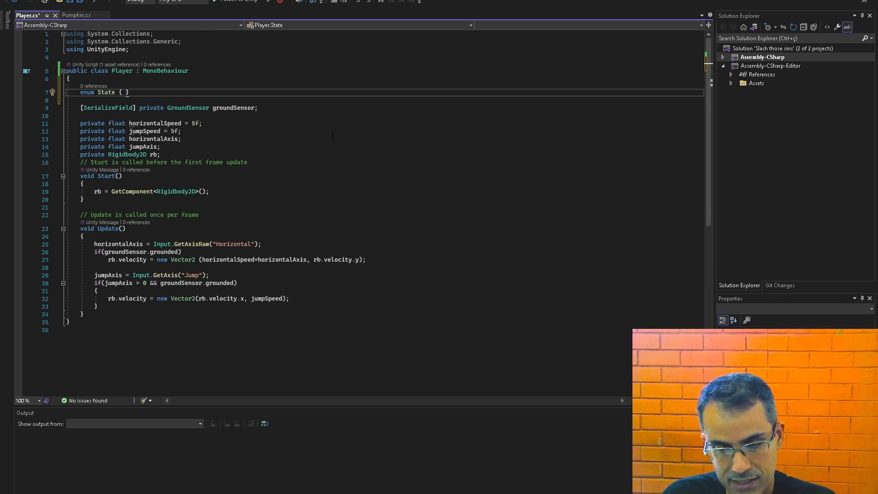
{"action": "key", "text": "BackSpace"}
{"action": "type", "text": "Idle,Run"}
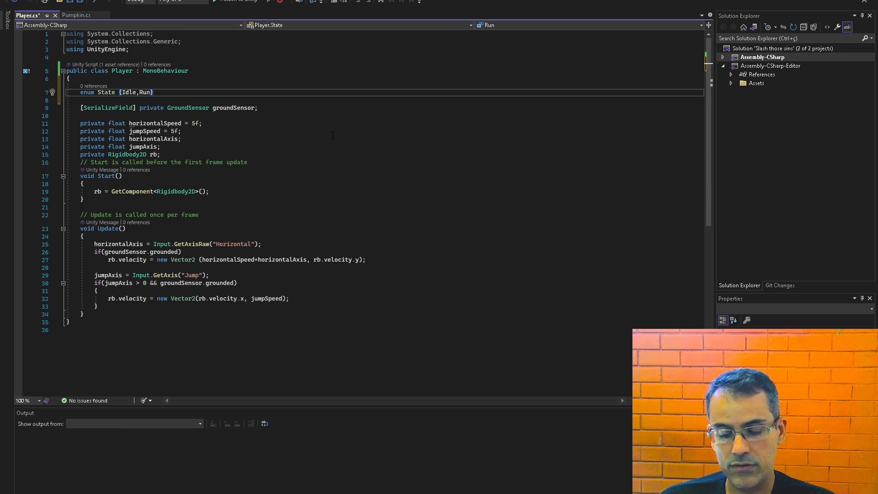
Declare a private field state of type State directly above the horizontalSpeed field.
{"action": "key", "text": "Down"}
{"action": "key", "text": "Down"}
{"action": "key", "text": "Down"}
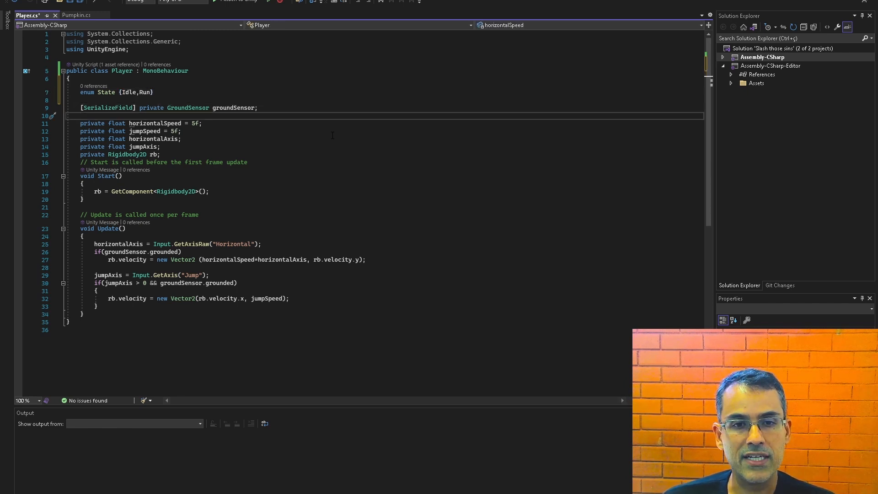
{"action": "key", "text": "Return"}
{"action": "key", "text": "BackSpace"}
{"action": "type", "text": "private State"}
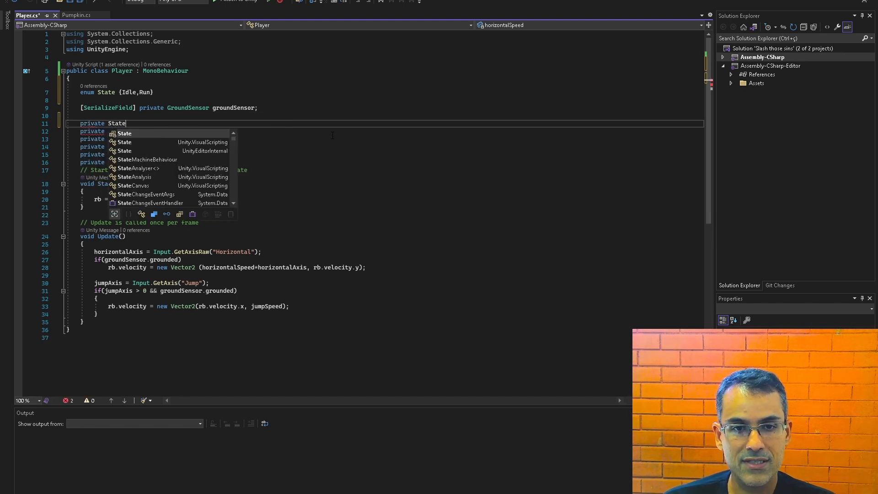
{"action": "type", "text": " state;"}
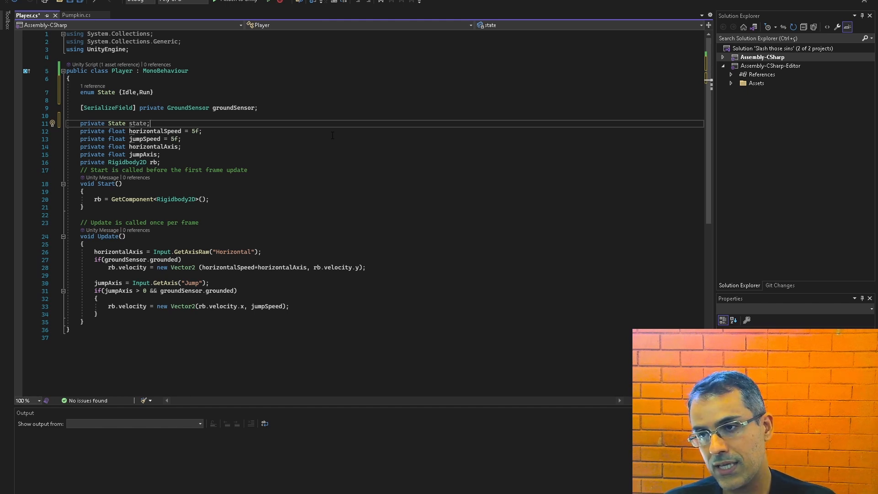
In Update, give the first groundSensor.grounded condition a braced block and move the horizontal rb.velocity assignment inside it.
{"action": "key", "text": "Down"}
{"action": "key", "text": "Down"}
{"action": "key", "text": "Down"}
{"action": "key", "text": "Down"}
{"action": "key", "text": "Down"}
{"action": "key", "text": "Down"}
{"action": "key", "text": "Down"}
{"action": "key", "text": "Down"}
{"action": "key", "text": "Down"}
{"action": "key", "text": "Down"}
{"action": "key", "text": "Down"}
{"action": "key", "text": "Down"}
{"action": "key", "text": "Down"}
{"action": "key", "text": "Down"}
{"action": "key", "text": "Down"}
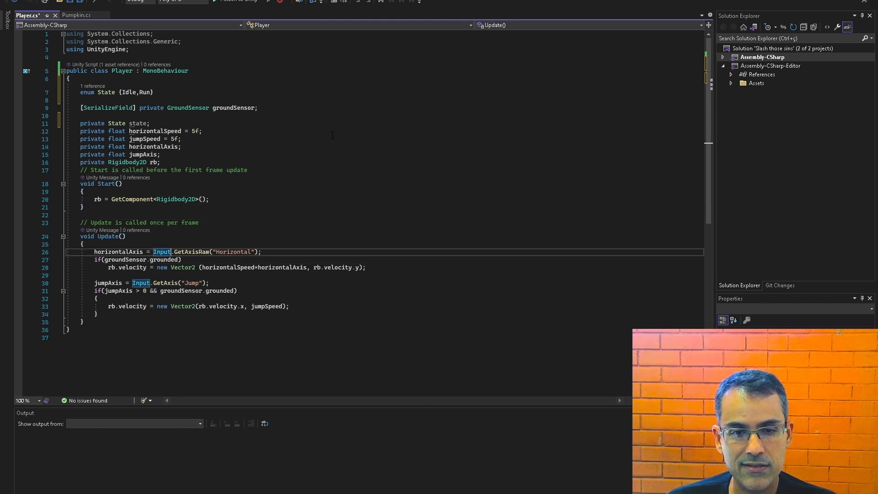
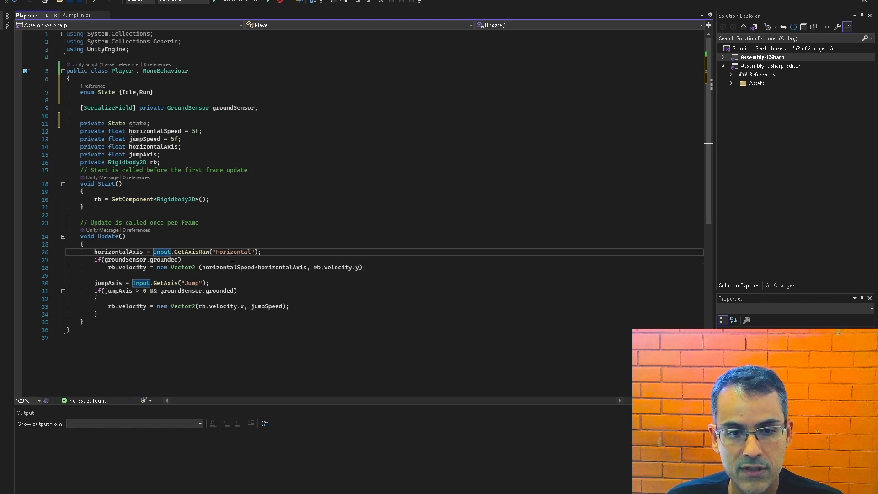
{"action": "key", "text": "Down"}
{"action": "key", "text": "Left"}
{"action": "key", "text": "Left"}
{"action": "key", "text": "Left"}
{"action": "key", "text": "Left"}
{"action": "key", "text": "Left"}
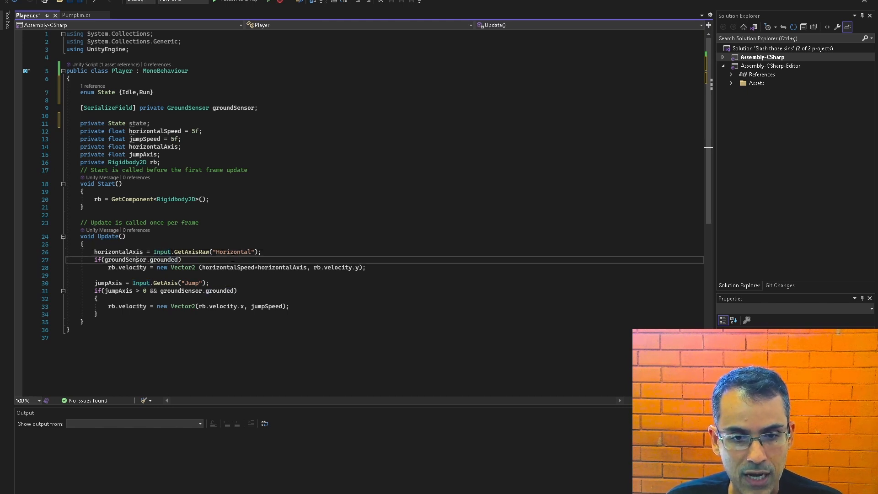
{"action": "key", "text": "Right"}
{"action": "key", "text": "Right"}
{"action": "key", "text": "Right"}
{"action": "key", "text": "Right"}
{"action": "key", "text": "Right"}
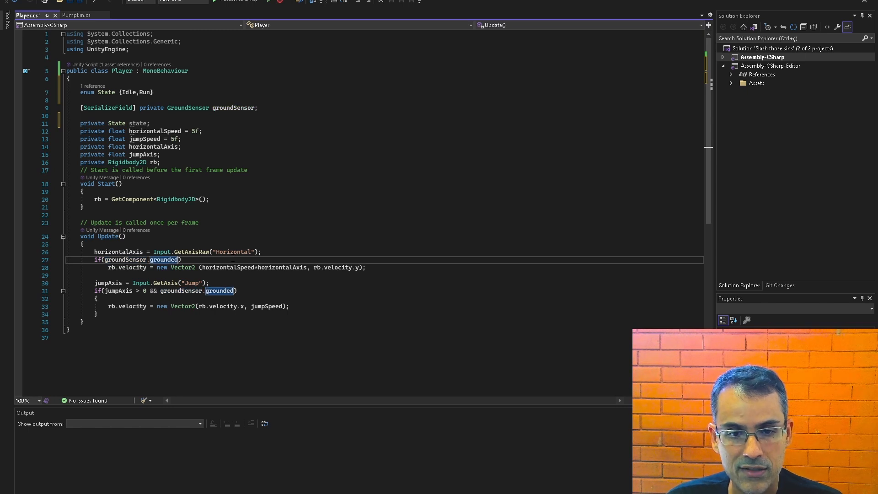
{"action": "key", "text": "End"}
{"action": "type", "text": "{"}
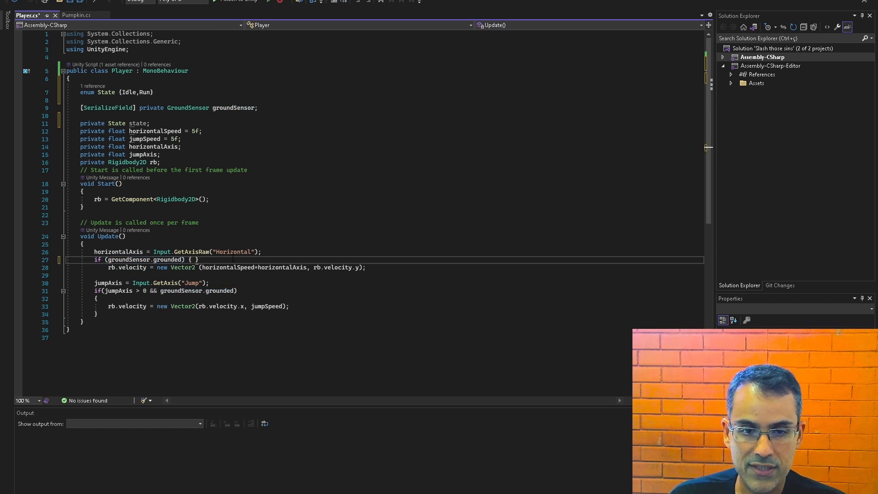
{"action": "key", "text": "Return"}
{"action": "key", "text": "Down"}
{"action": "key", "text": "Down"}
{"action": "key", "text": "alt+Up"}
{"action": "key", "text": "alt+Up"}
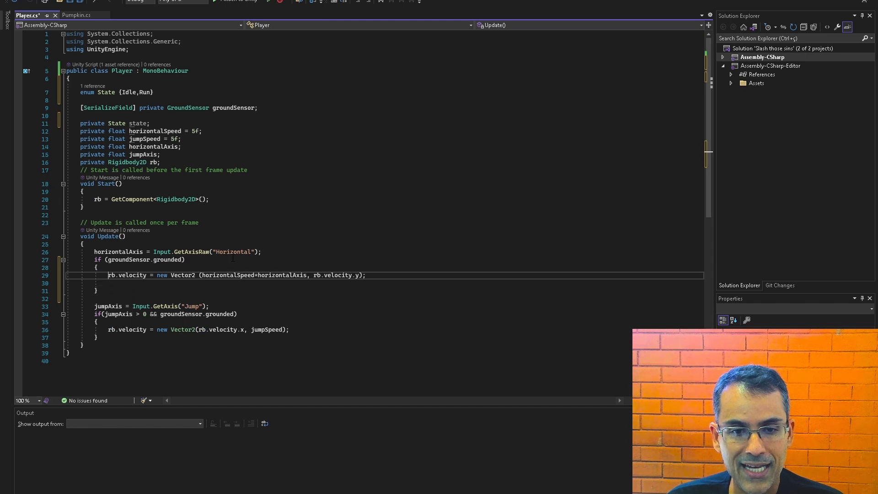
Below the velocity assignment in the grounded block, begin an if condition that evaluates Mathf.Abs(horizontalAxis).
{"action": "key", "text": "Down"}
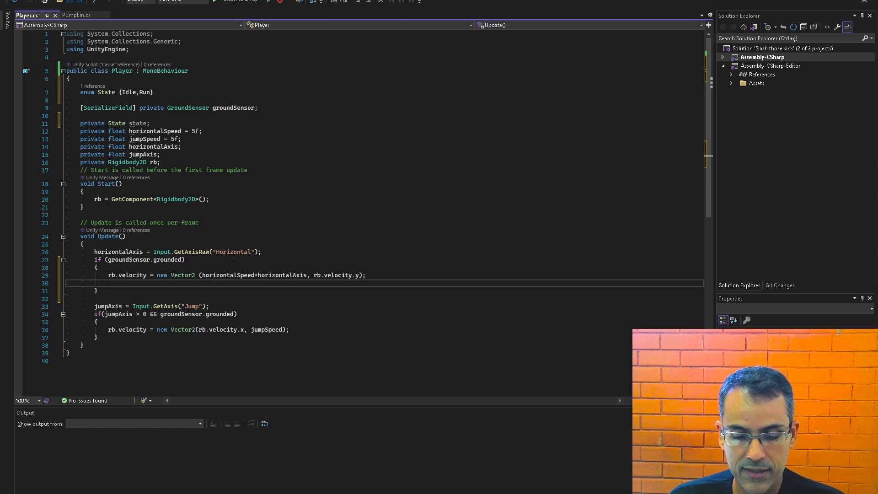
{"action": "type", "text": "if("}
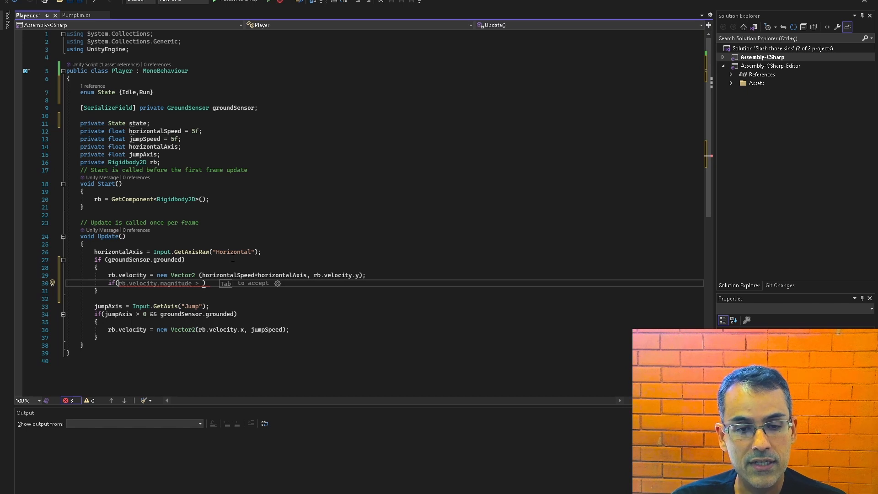
{"action": "type", "text": "horizontalAxis"}
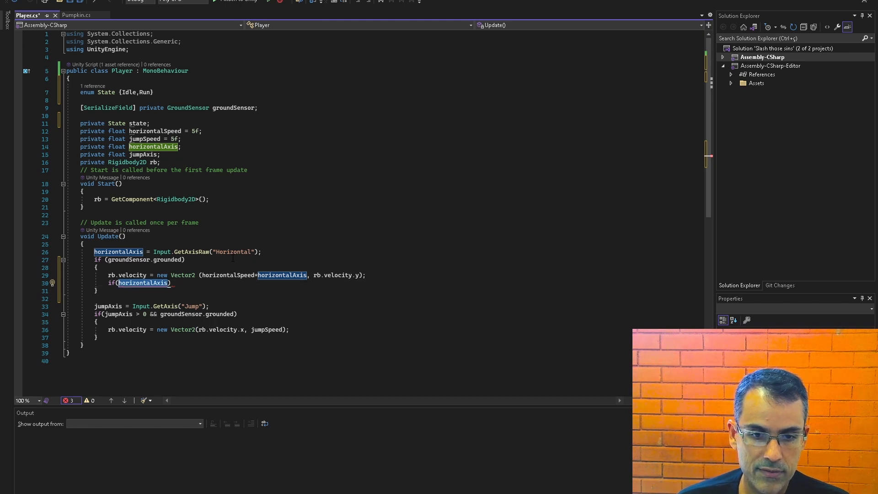
{"action": "key", "text": "ctrl+BackSpace"}
{"action": "type", "text": "Mathf"}
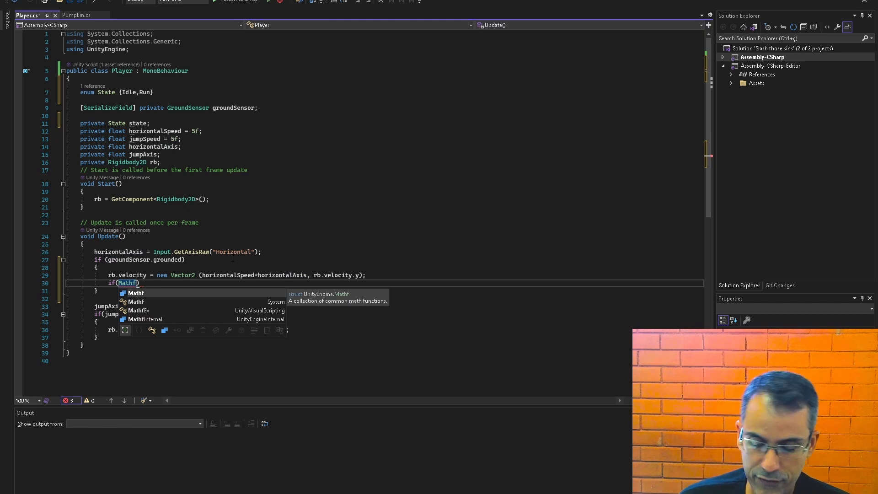
{"action": "type", "text": ".Abs"}
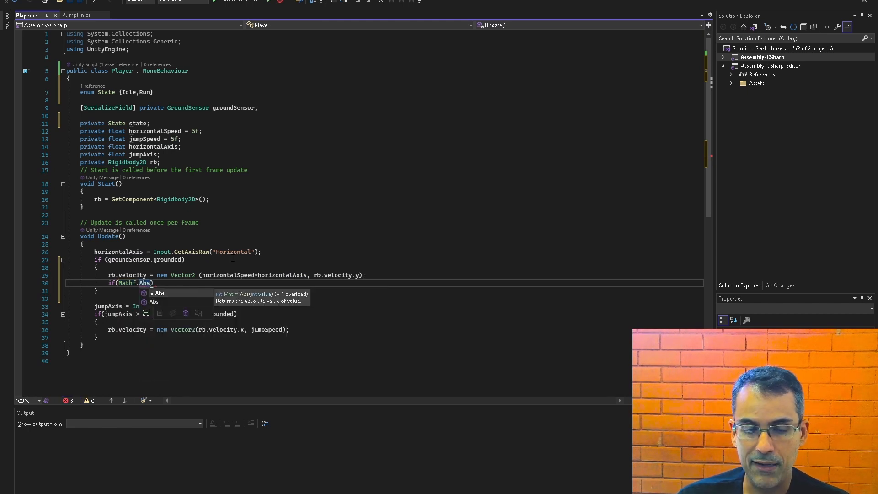
{"action": "type", "text": "("}
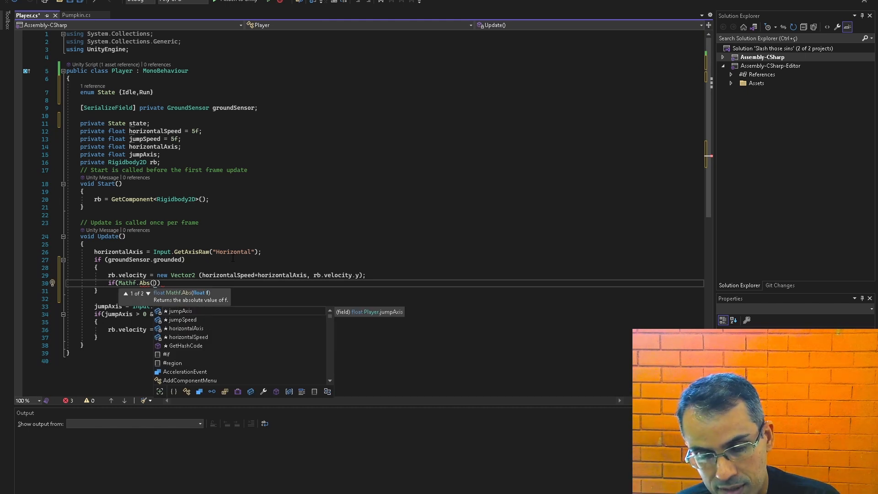
{"action": "type", "text": "horizontalAxis"}
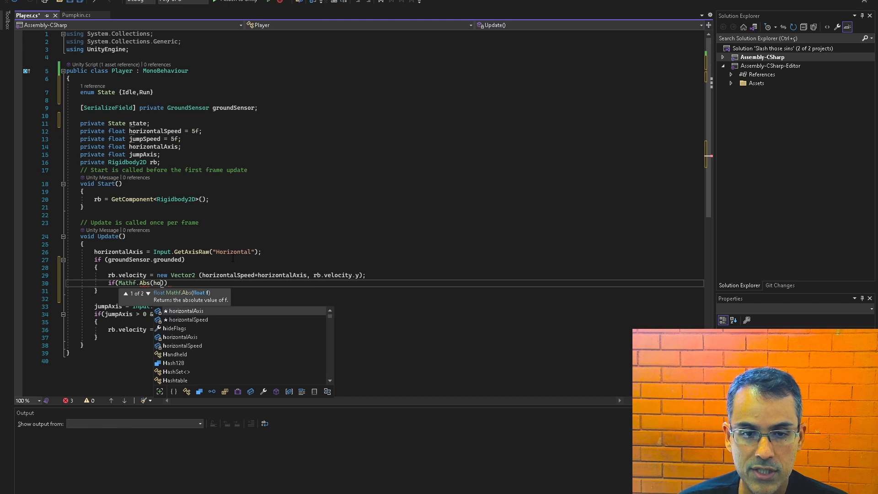
{"action": "type", "text": ")"}
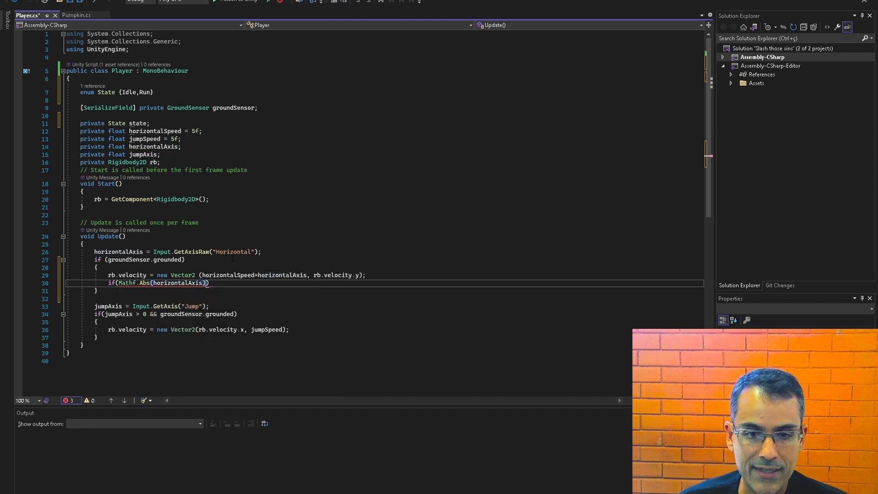
Complete the if condition so the absolute horizontal axis value must be greater than Mathf.Epsilon.
{"action": "type", "text": ">"}
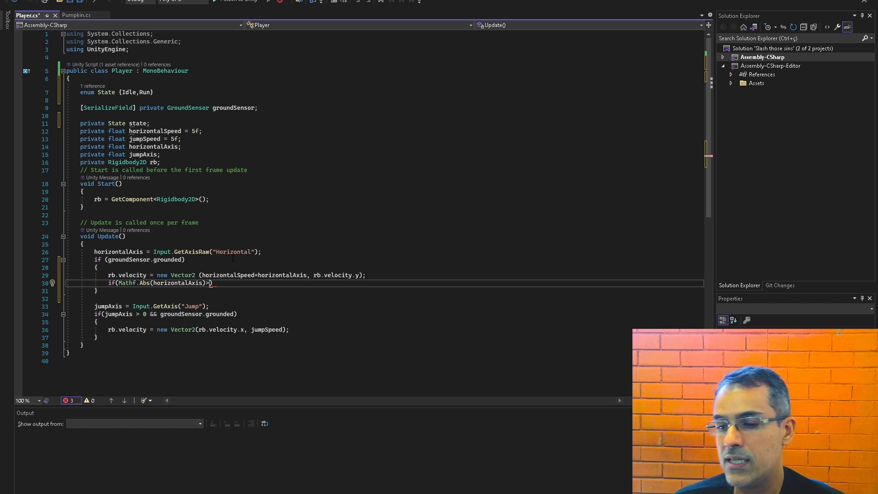
{"action": "type", "text": "Mqthf"}
{"action": "key", "text": "BackSpace"}
{"action": "key", "text": "BackSpace"}
{"action": "key", "text": "BackSpace"}
{"action": "key", "text": "BackSpace"}
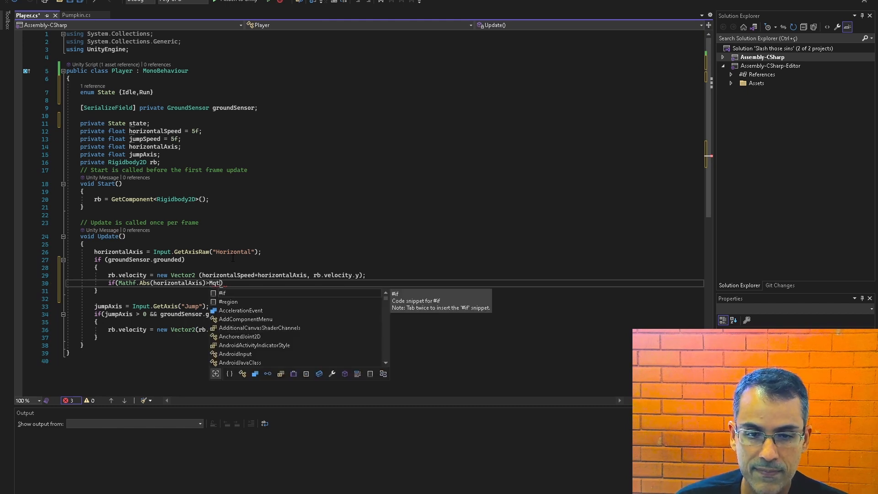
{"action": "type", "text": "athf.Epsilon"}
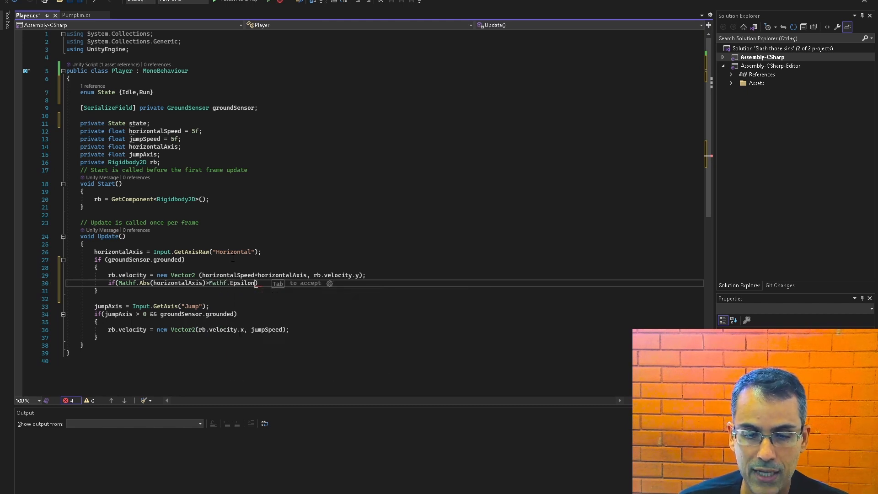
{"action": "key", "text": "Tab"}
{"action": "key", "text": "Tab"}
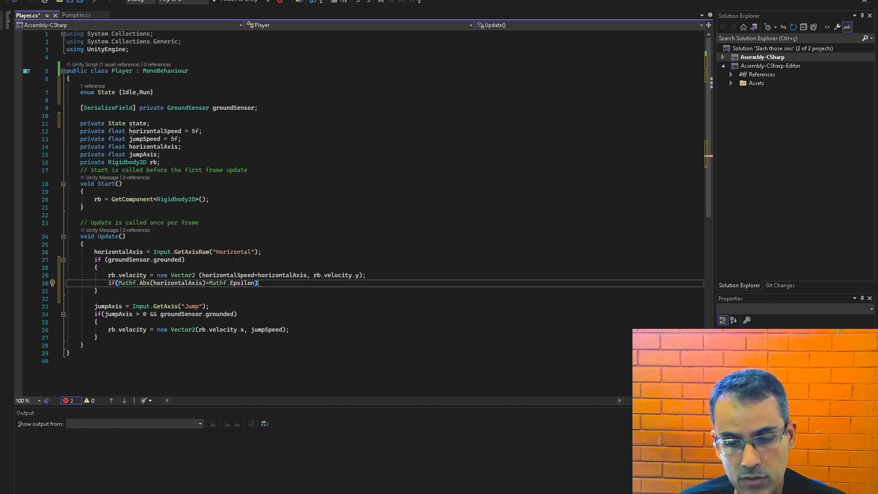
Make the if statement's body assign State.Run to the state field.
{"action": "key", "text": "Return"}
{"action": "type", "text": "State"}
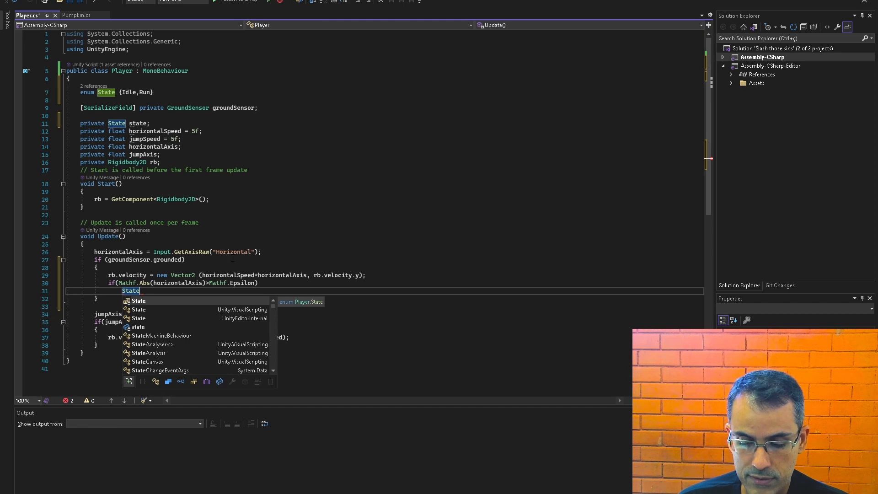
{"action": "key", "text": "BackSpace"}
{"action": "key", "text": "BackSpace"}
{"action": "key", "text": "BackSpace"}
{"action": "key", "text": "BackSpace"}
{"action": "key", "text": "BackSpace"}
{"action": "type", "text": "state "}
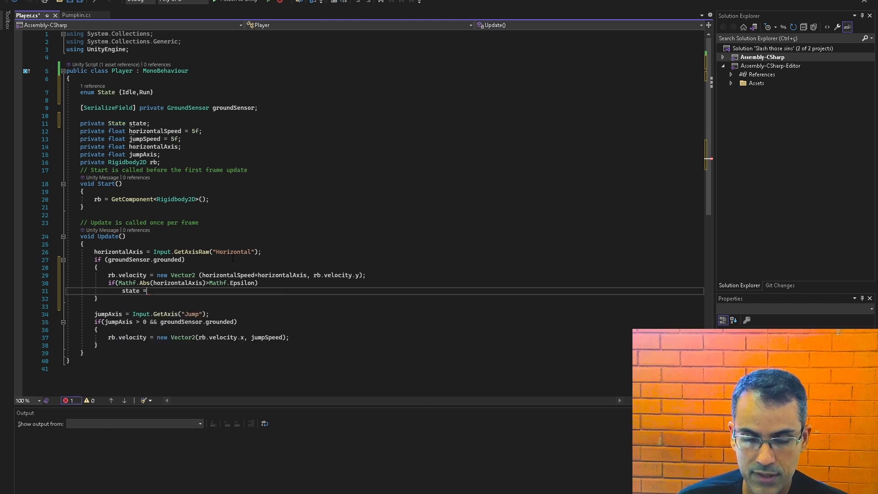
{"action": "type", "text": "= State"}
{"action": "type", "text": ".Run;"}
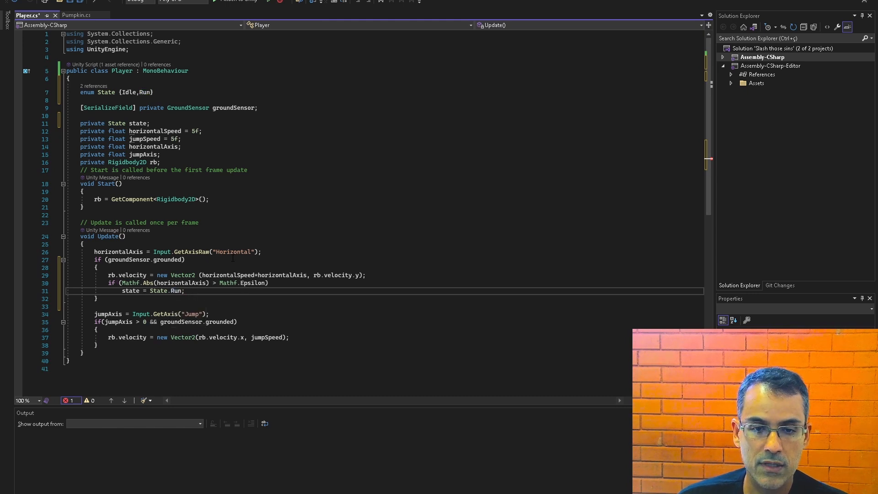
Add an else branch that assigns State.Idle to the state field, and insert a blank line below the grounded block.
{"action": "key", "text": "Return"}
{"action": "type", "text": "else"}
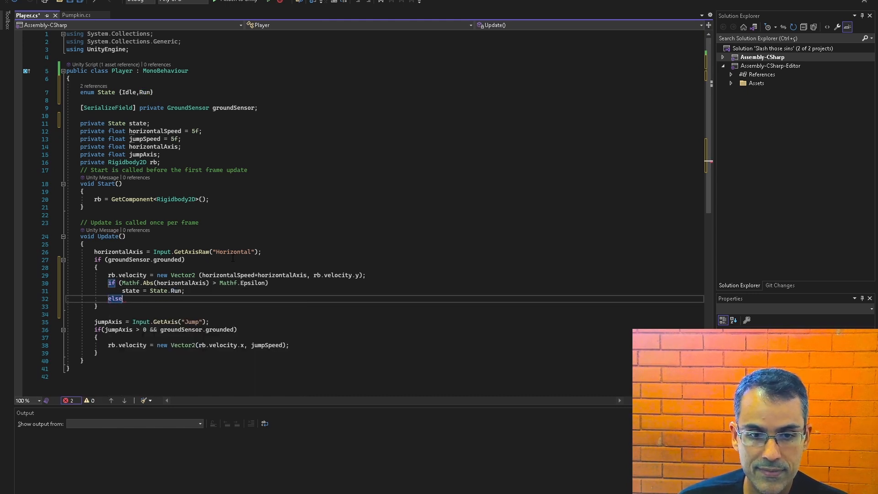
{"action": "key", "text": "Return"}
{"action": "type", "text": "state = State"}
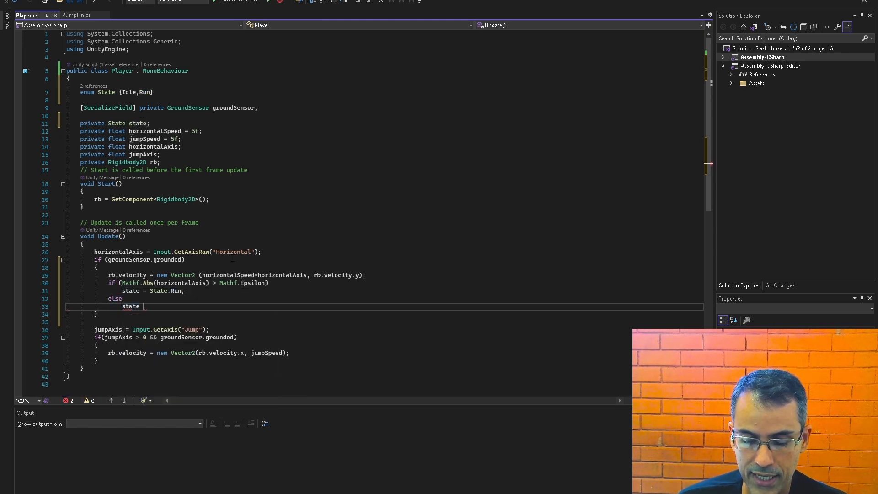
{"action": "type", "text": "."}
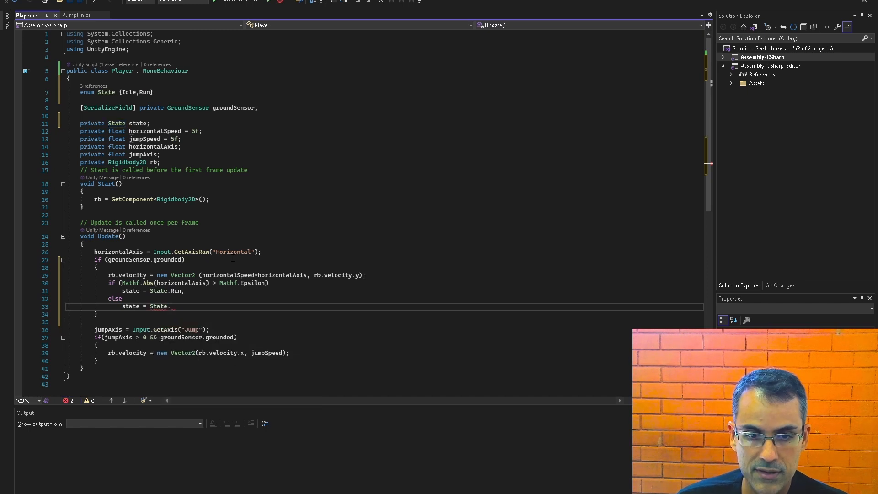
{"action": "type", "text": "Idle;"}
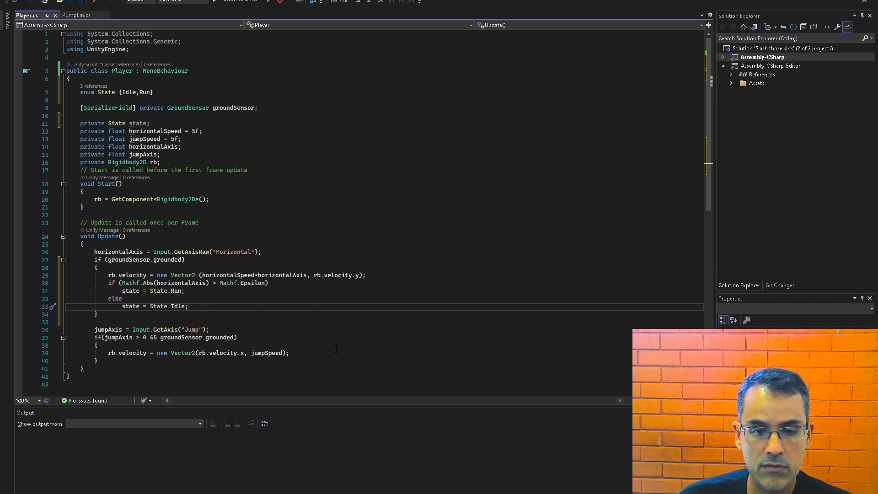
{"action": "key", "text": "Down"}
{"action": "key", "text": "Return"}
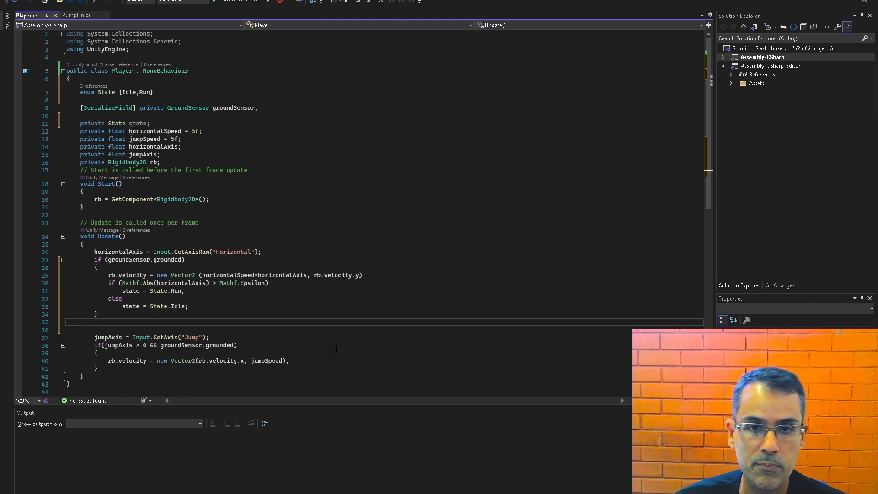
On a new line below the state field, begin a private field declaration whose type starts with Anima.
{"action": "left_click", "coordinate": [200, 116]}
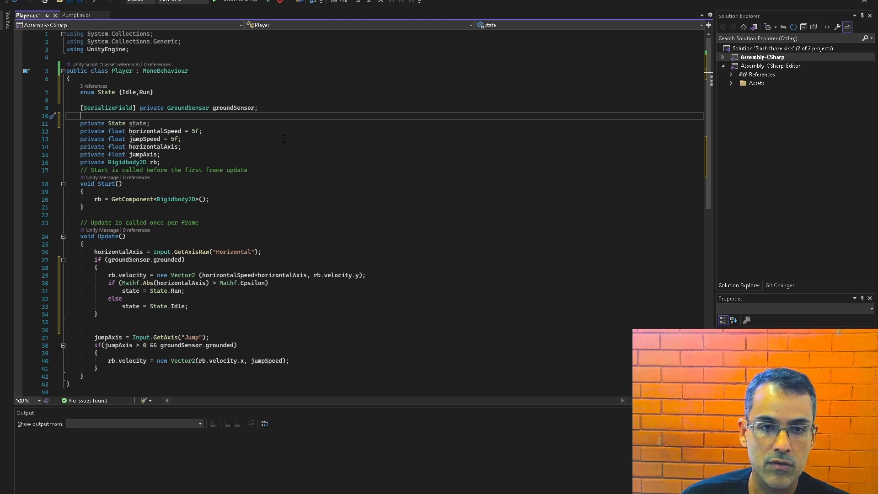
{"action": "key", "text": "Down"}
{"action": "key", "text": "End"}
{"action": "key", "text": "Return"}
{"action": "type", "text": "pr"}
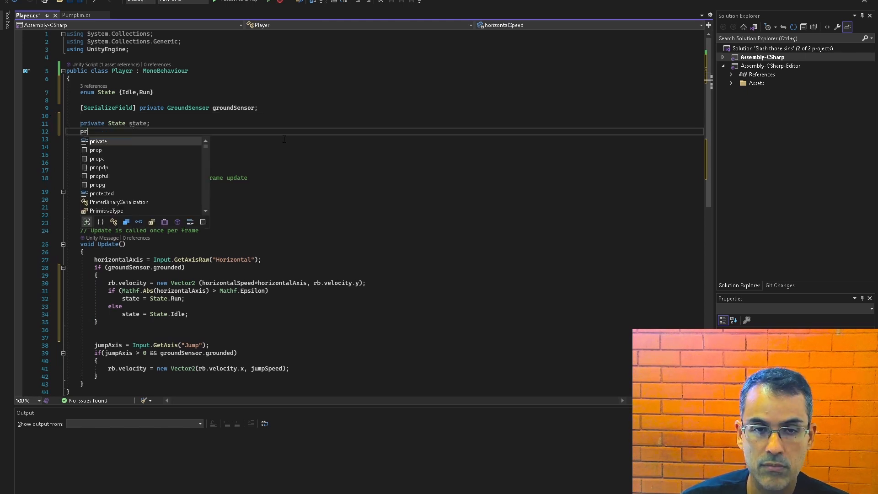
{"action": "type", "text": "ivate Anima"}
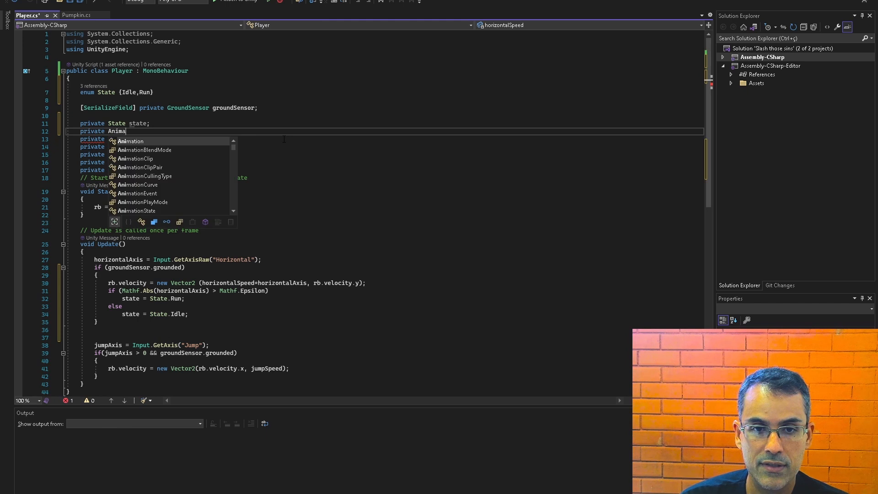
{"action": "type", "text": "tion"}
{"action": "key", "text": "BackSpace"}
{"action": "key", "text": "ctrl+space"}
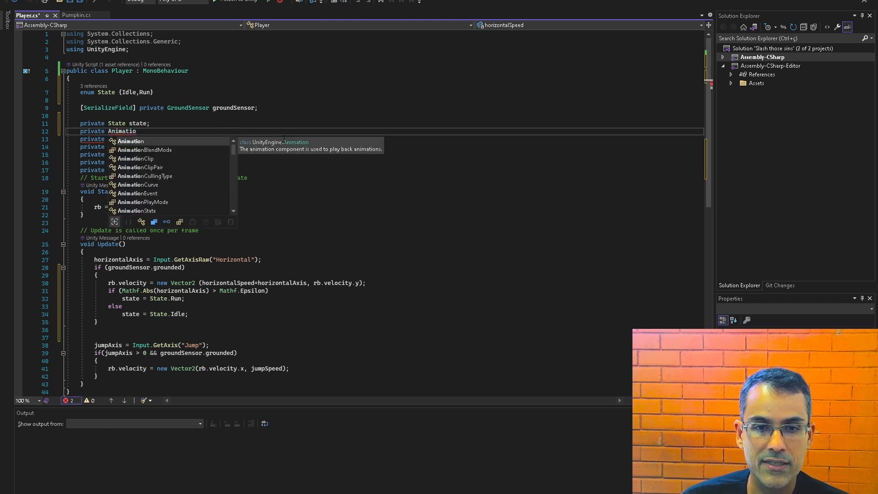
{"action": "key", "text": "Down"}
{"action": "key", "text": "Down"}
{"action": "key", "text": "Down"}
{"action": "key", "text": "Down"}
{"action": "key", "text": "Down"}
{"action": "key", "text": "Down"}
{"action": "key", "text": "Down"}
{"action": "key", "text": "Down"}
{"action": "key", "text": "Down"}
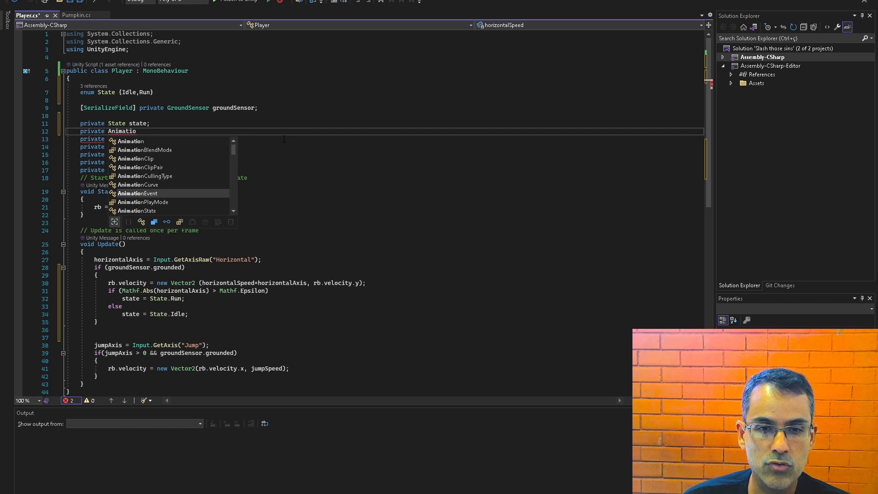
{"action": "key", "text": "Down"}
{"action": "key", "text": "Down"}
{"action": "key", "text": "Down"}
{"action": "key", "text": "Down"}
{"action": "key", "text": "Down"}
{"action": "key", "text": "Down"}
{"action": "key", "text": "Down"}
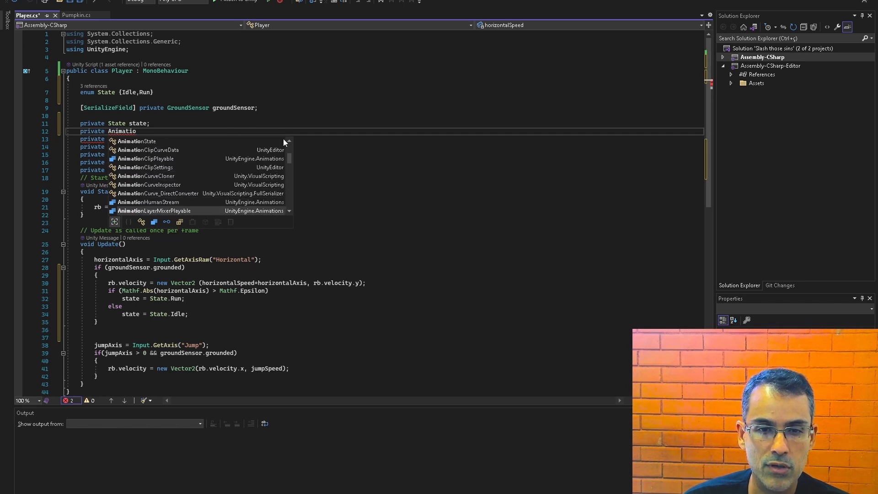
{"action": "type", "text": "r"}
{"action": "key", "text": "BackSpace"}
{"action": "type", "text": "n"}
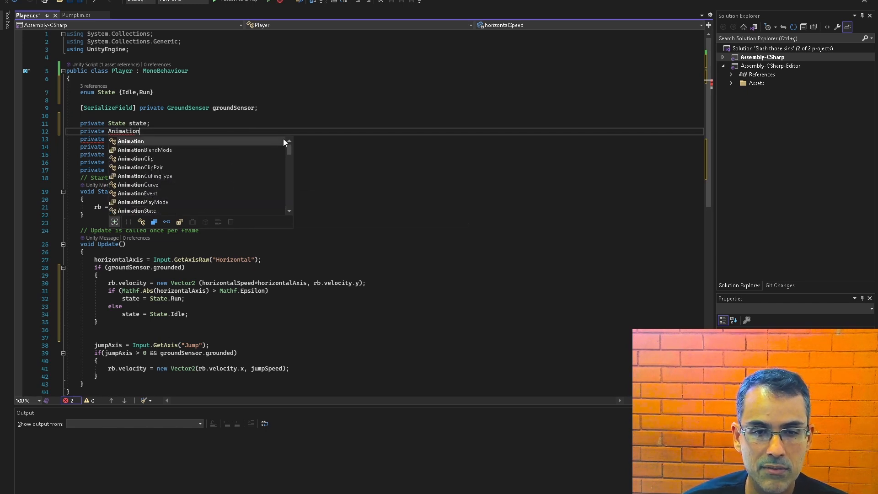
{"action": "type", "text": "Com"}
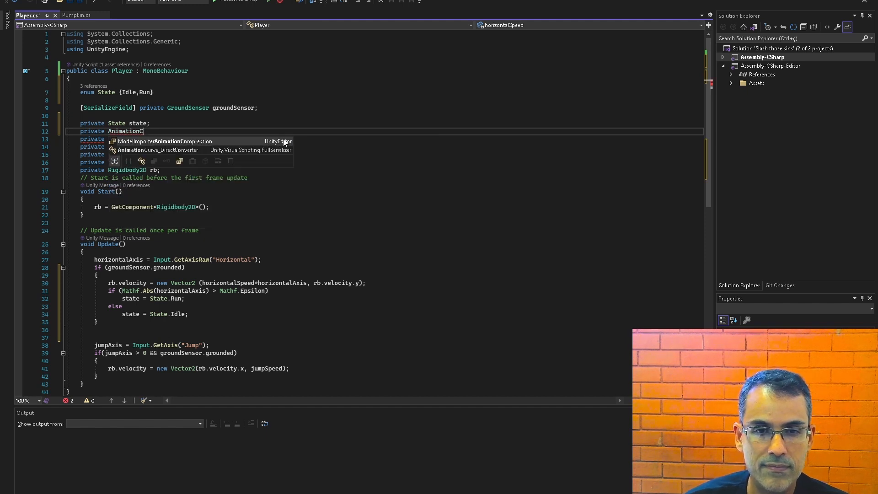
{"action": "key", "text": "BackSpace"}
{"action": "key", "text": "BackSpace"}
{"action": "key", "text": "BackSpace"}
{"action": "key", "text": "BackSpace"}
{"action": "key", "text": "BackSpace"}
{"action": "key", "text": "BackSpace"}
Complete the declaration as a private field of type Animator named animator.
{"action": "type", "text": "or"}
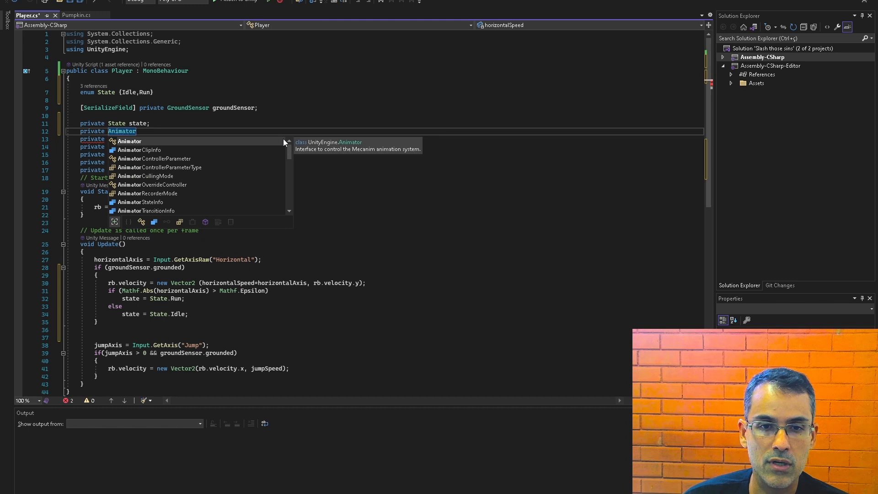
{"action": "key", "text": "Escape"}
{"action": "type", "text": "animationr"}
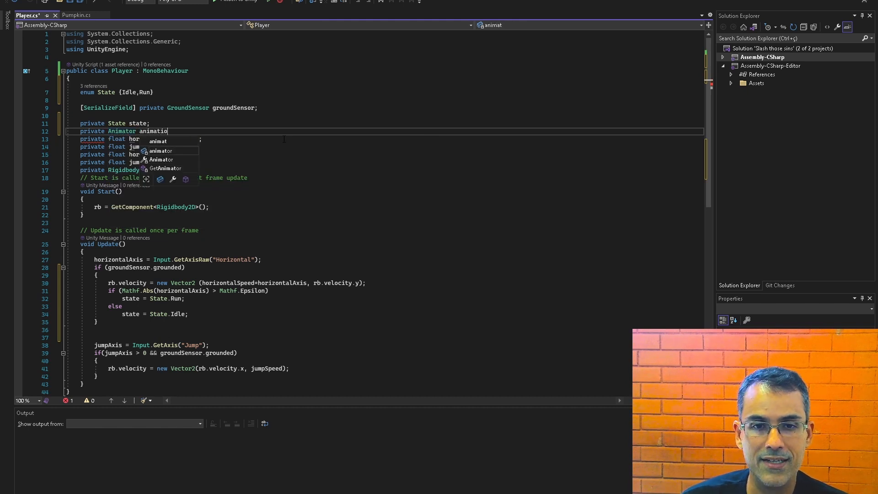
{"action": "key", "text": "BackSpace"}
{"action": "key", "text": "BackSpace"}
{"action": "key", "text": "BackSpace"}
{"action": "key", "text": "BackSpace"}
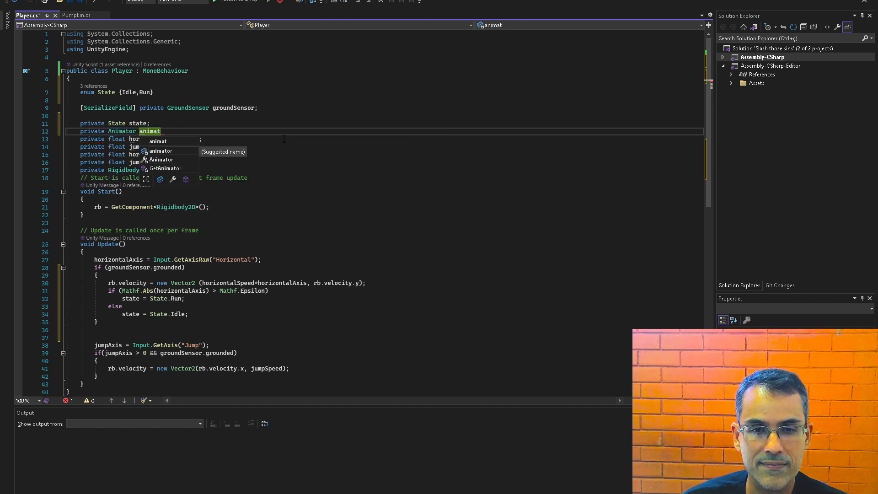
{"action": "key", "text": "Tab"}
{"action": "type", "text": ";"}
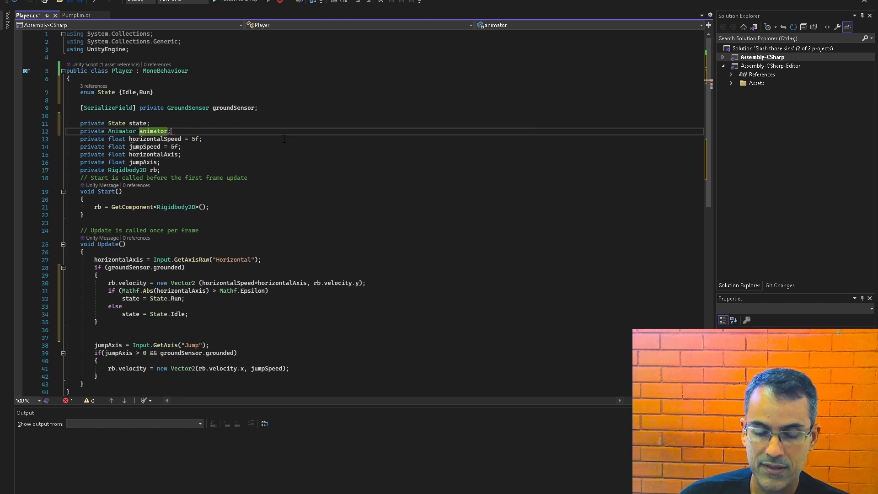
At the beginning of Start, assign GetComponent<Animator>() to the animator field.
{"action": "key", "text": "Down"}
{"action": "key", "text": "Down"}
{"action": "key", "text": "Down"}
{"action": "key", "text": "Down"}
{"action": "key", "text": "Down"}
{"action": "key", "text": "Down"}
{"action": "key", "text": "Down"}
{"action": "key", "text": "Down"}
{"action": "key", "text": "Down"}
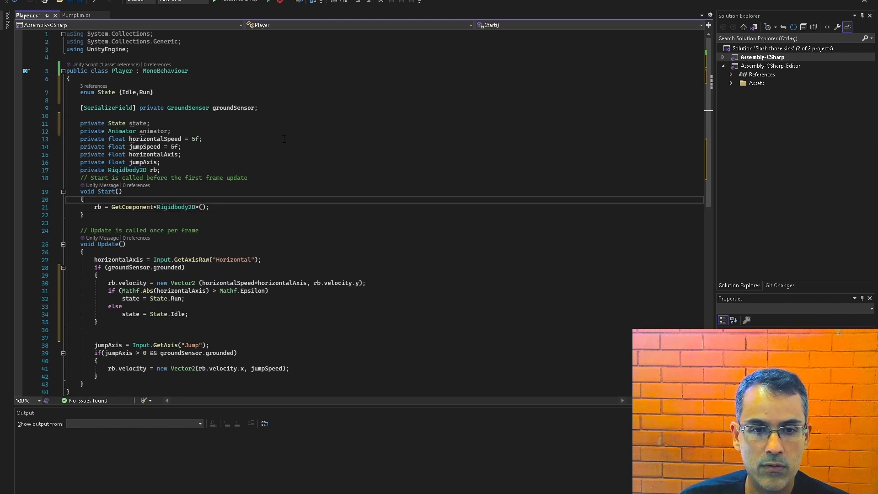
{"action": "key", "text": "ctrl+Return"}
{"action": "type", "text": "anima"}
{"action": "key", "text": "Tab"}
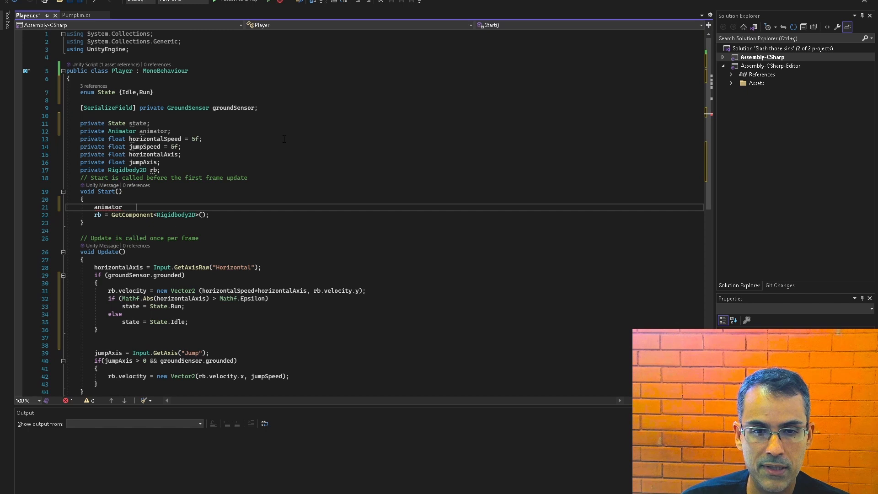
{"action": "type", "text": "= "}
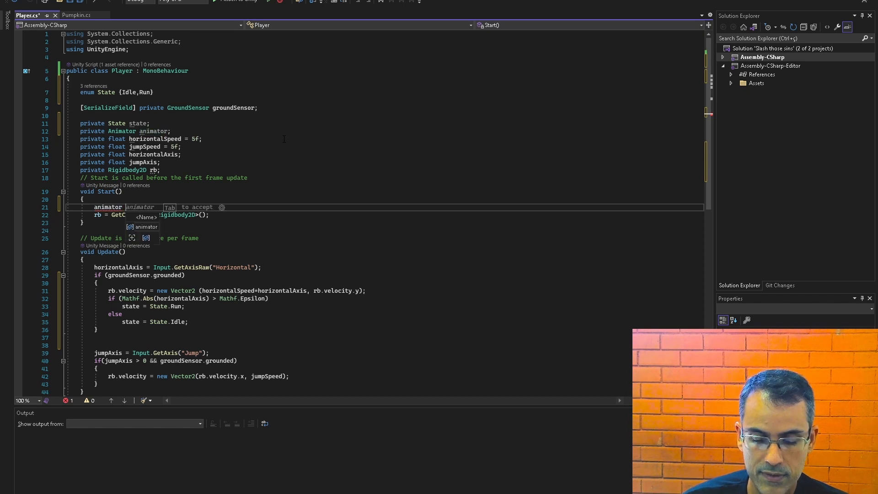
{"action": "type", "text": "GetComponent"}
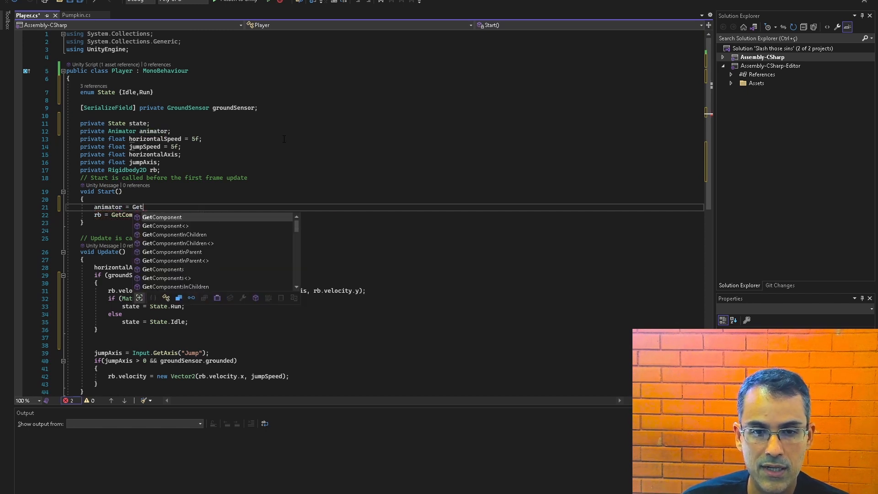
{"action": "key", "text": "Tab"}
{"action": "type", "text": "<Animator>();"}
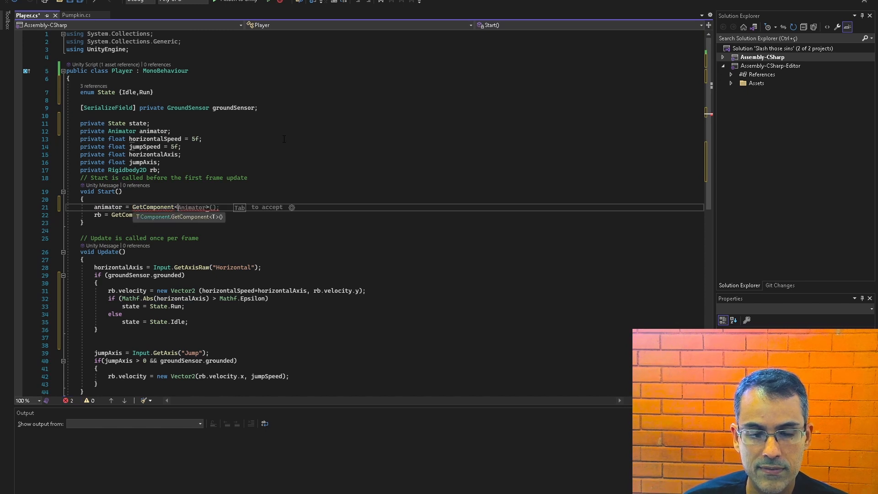
{"action": "key", "text": "Tab"}
{"action": "key", "text": "Tab"}
Move the private Rigidbody2D rb declaration up so it sits directly below the animator field.
{"action": "key", "text": "Up"}
{"action": "key", "text": "Up"}
{"action": "key", "text": "Up"}
{"action": "key", "text": "Up"}
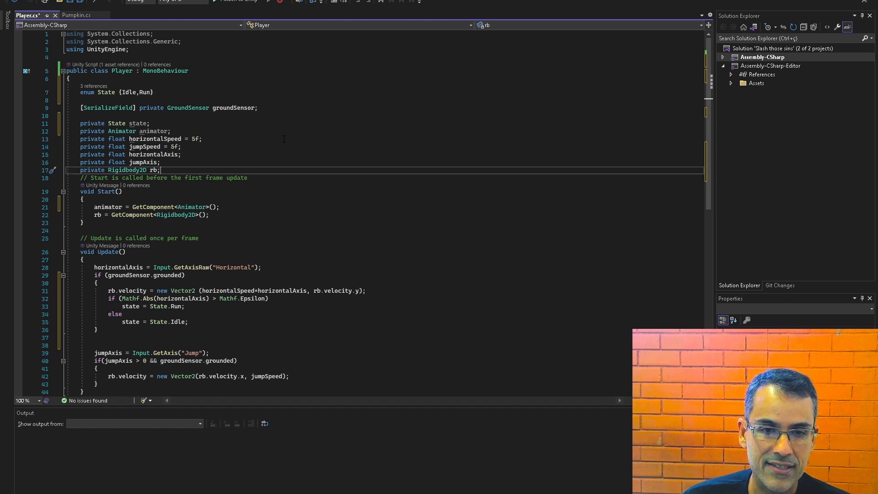
{"action": "key", "text": "Left"}
{"action": "key", "text": "Left"}
{"action": "key", "text": "Right"}
{"action": "key", "text": "End"}
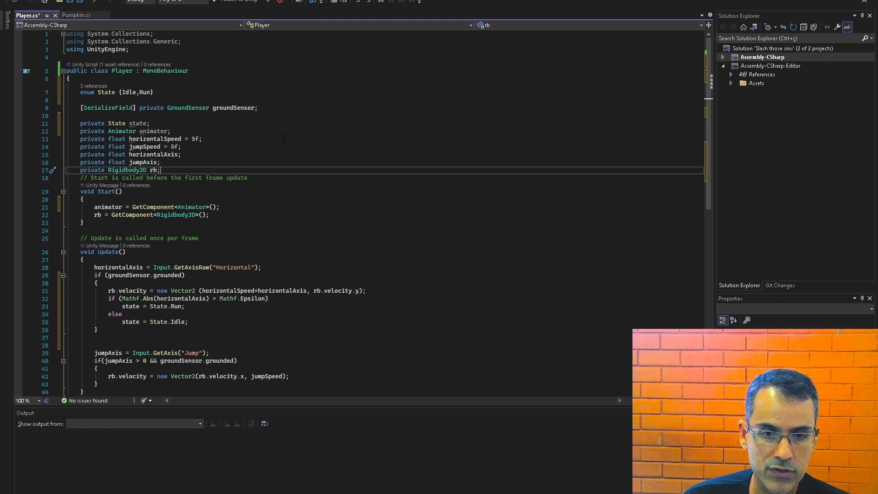
{"action": "key", "text": "alt+Up"}
{"action": "key", "text": "alt+Up"}
{"action": "key", "text": "alt+Up"}
{"action": "key", "text": "alt+Up"}
In Update, below the grounded block, add a call to animator.SetInteger with the arguments "State" and state.
{"action": "key", "text": "Down"}
{"action": "key", "text": "Down"}
{"action": "key", "text": "Down"}
{"action": "key", "text": "Down"}
{"action": "key", "text": "Down"}
{"action": "key", "text": "Down"}
{"action": "key", "text": "Down"}
{"action": "key", "text": "Down"}
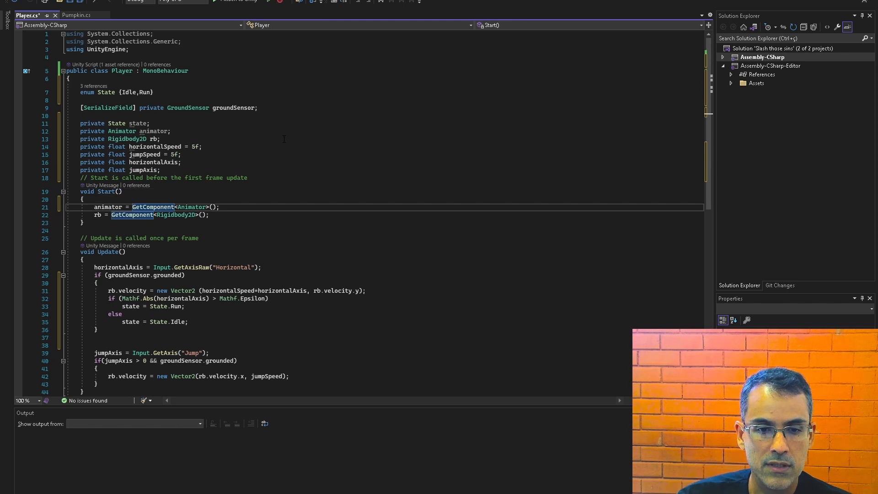
{"action": "left_click", "coordinate": [168, 339]}
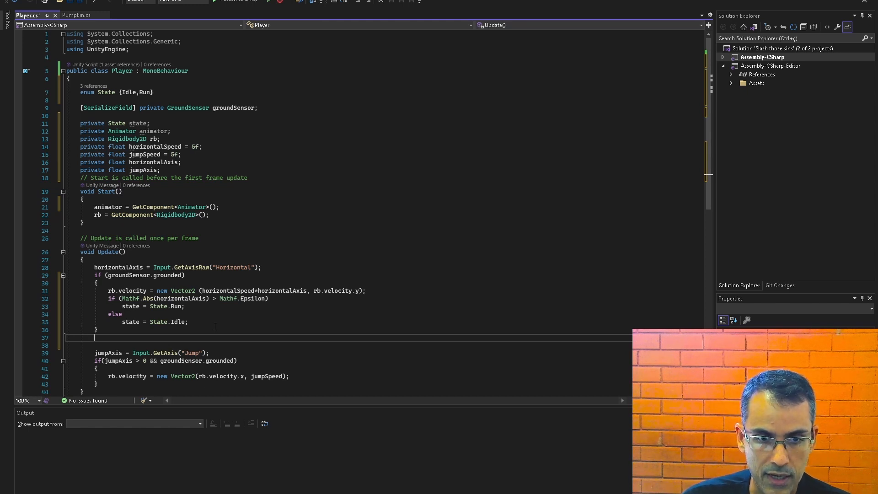
{"action": "type", "text": "animator."}
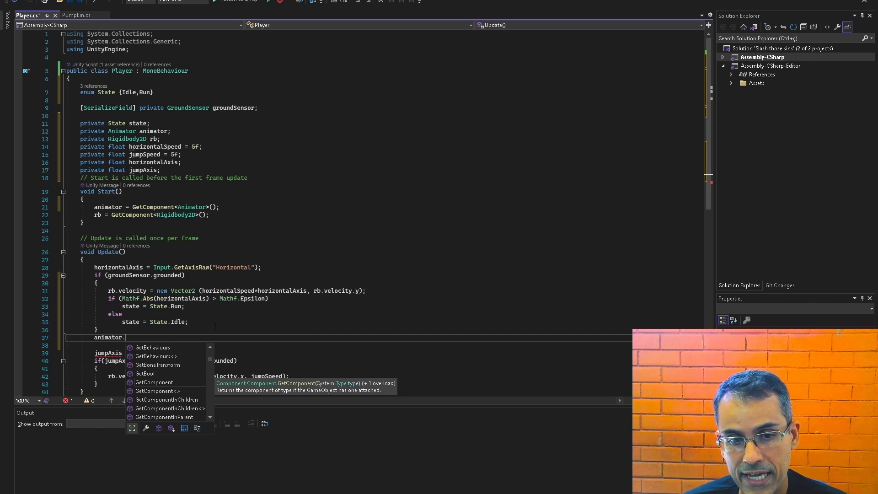
{"action": "type", "text": "SetIn"}
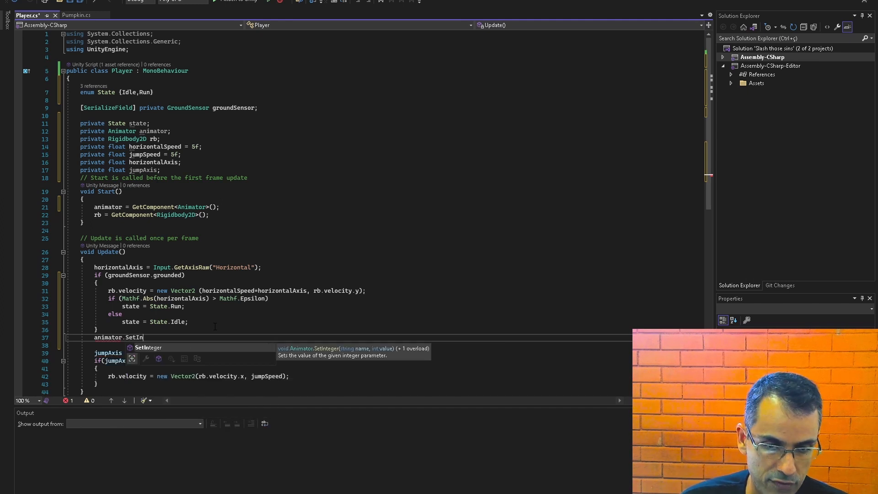
{"action": "key", "text": "Tab"}
{"action": "type", "text": "("}
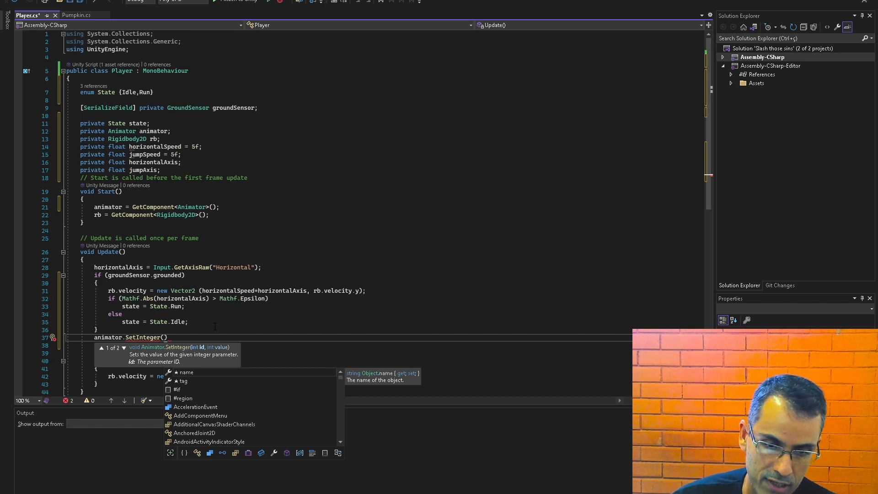
{"action": "type", "text": "\"State"}
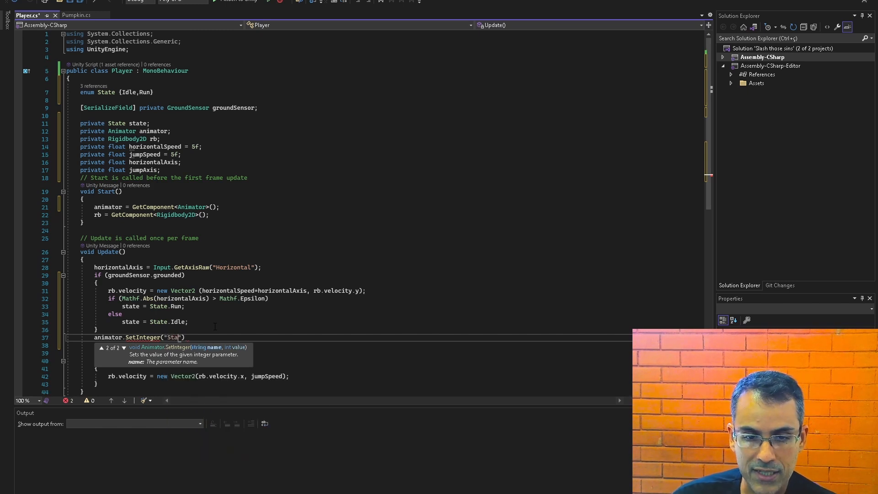
{"action": "type", "text": "\", "}
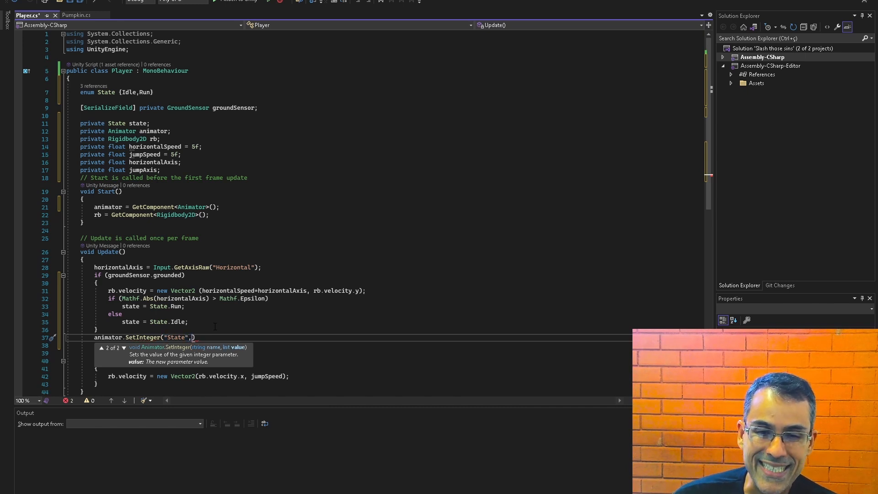
{"action": "type", "text": "state)"}
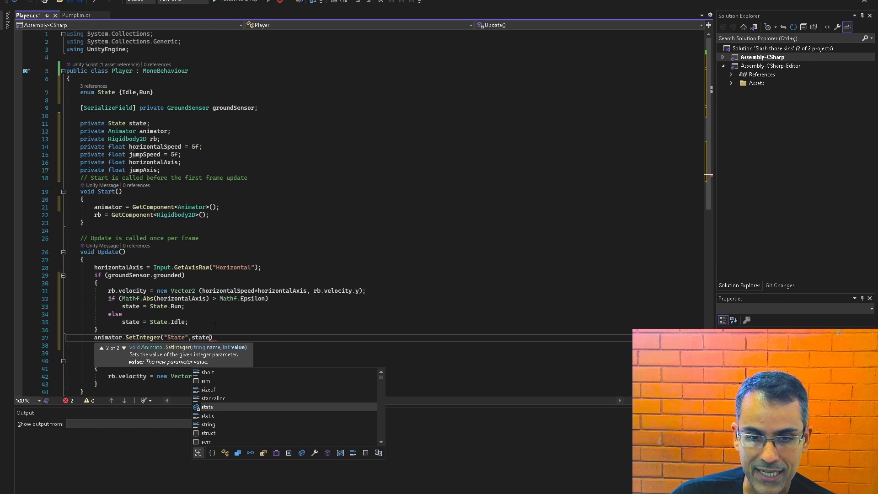
{"action": "type", "text": ";"}
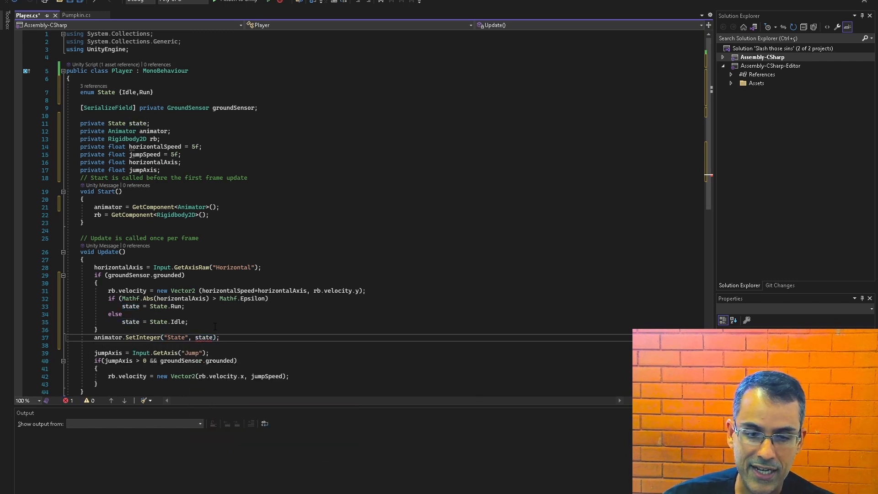
Cast the state argument of the animator.SetInteger call to int and save the Player script.
{"action": "mouse_move", "coordinate": [208, 337]}
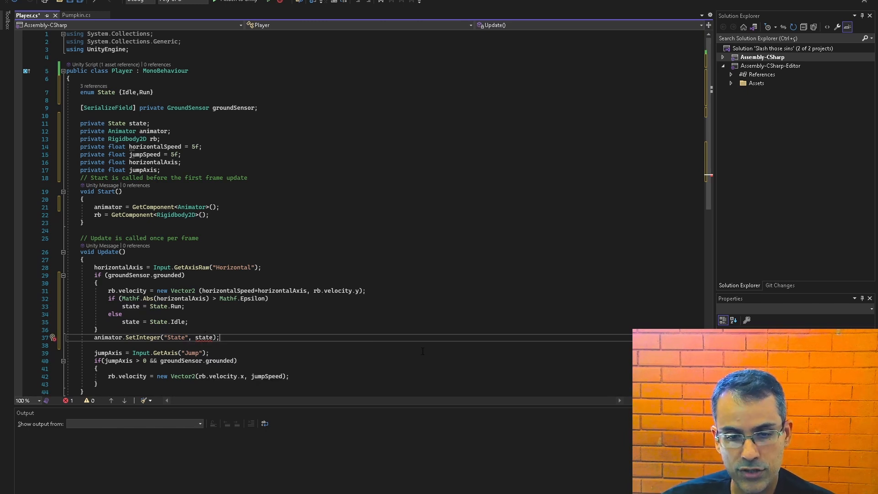
{"action": "key", "text": "Left"}
{"action": "key", "text": "Left"}
{"action": "key", "text": "Left"}
{"action": "key", "text": "Left"}
{"action": "key", "text": "Left"}
{"action": "key", "text": "Left"}
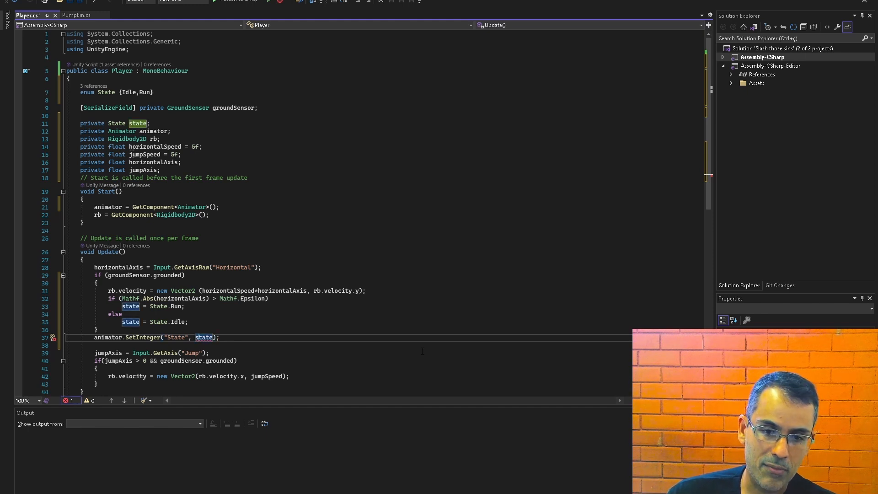
{"action": "type", "text": "(int"}
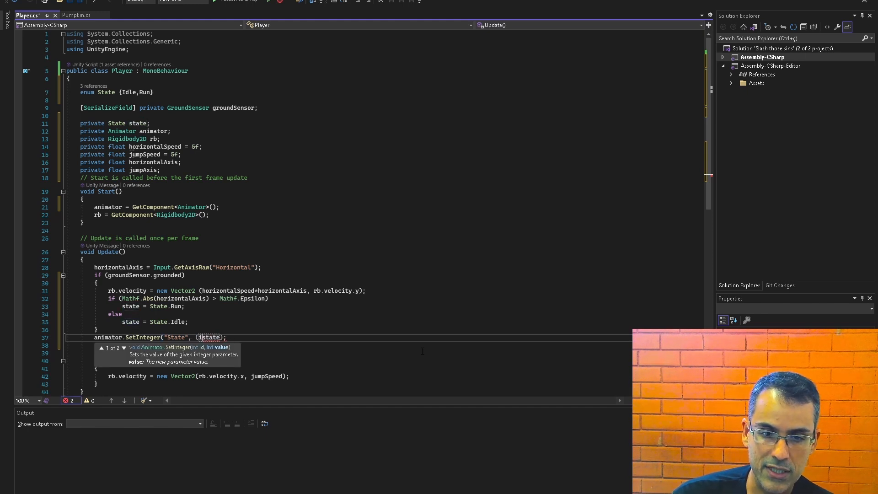
{"action": "type", "text": ")"}
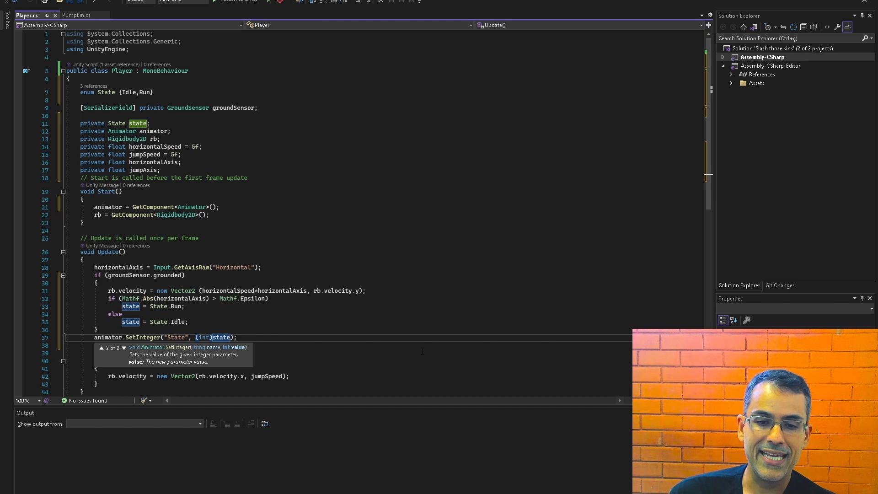
{"action": "left_click", "coordinate": [243, 337]}
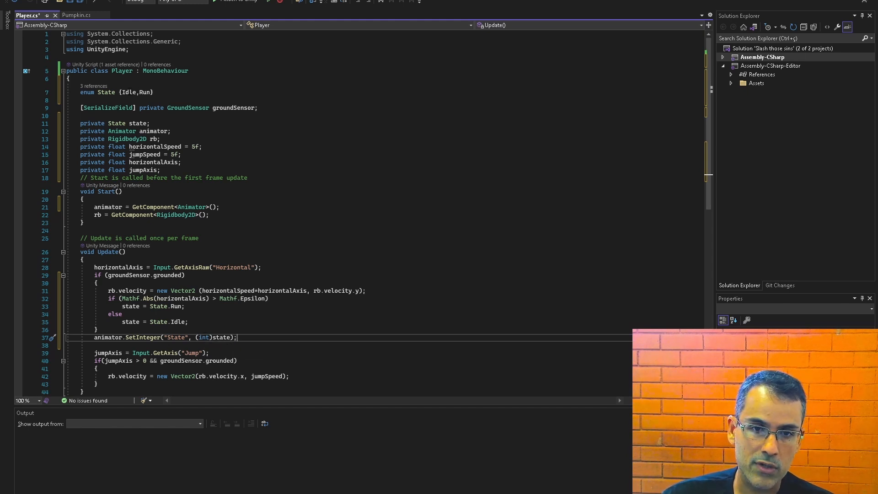
{"action": "mouse_move", "coordinate": [130, 92]}
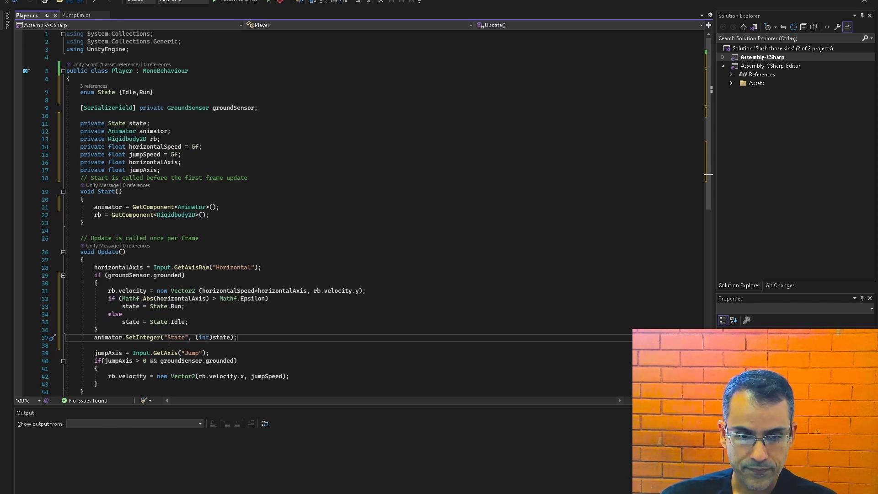
{"action": "key", "text": "ctrl+s"}
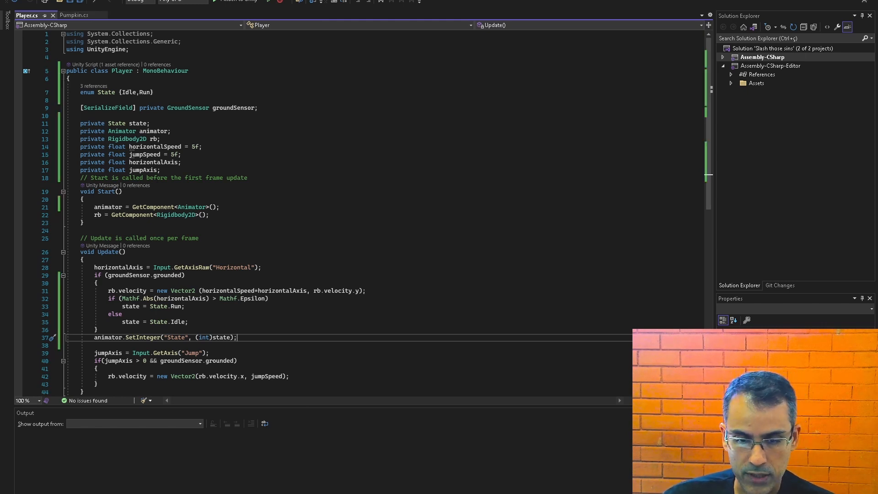
Switch to Unity and inspect the State conditions on the Idle-to-Run and Run-to-Idle transitions in the Animator.
{"action": "key", "text": "alt+Tab"}
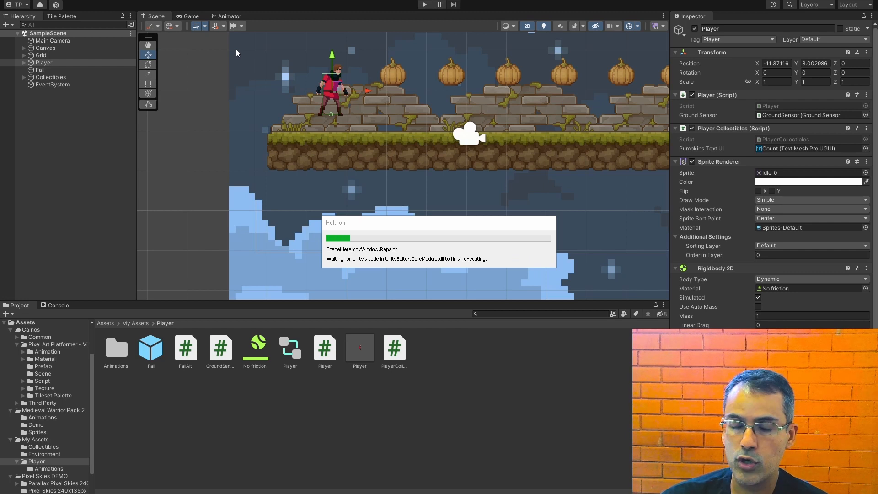
{"action": "left_click", "coordinate": [241, 16]}
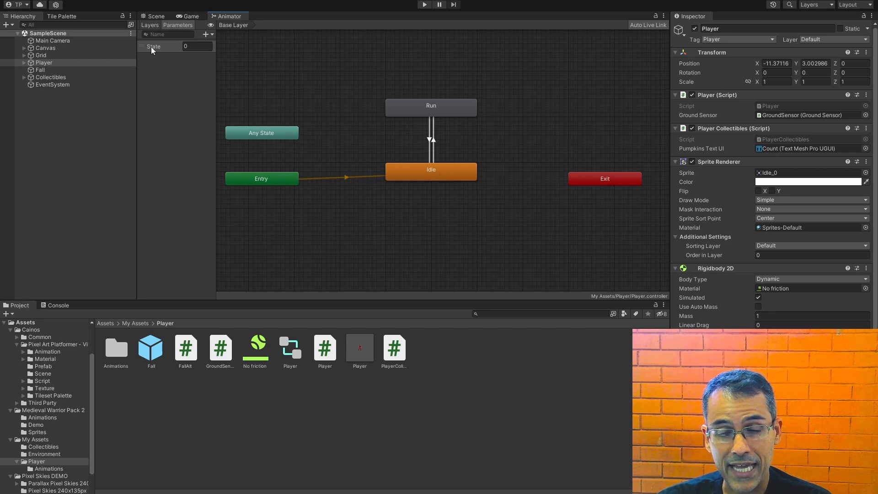
{"action": "left_click", "coordinate": [433, 141]}
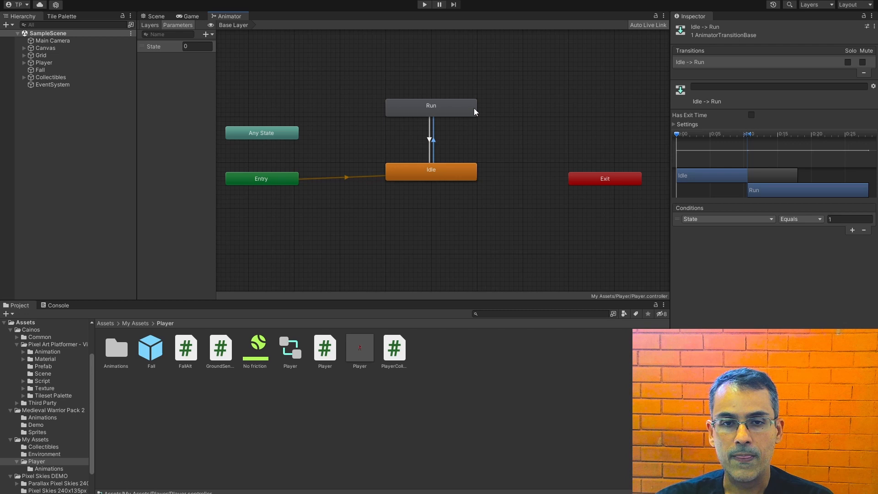
{"action": "left_click", "coordinate": [430, 141]}
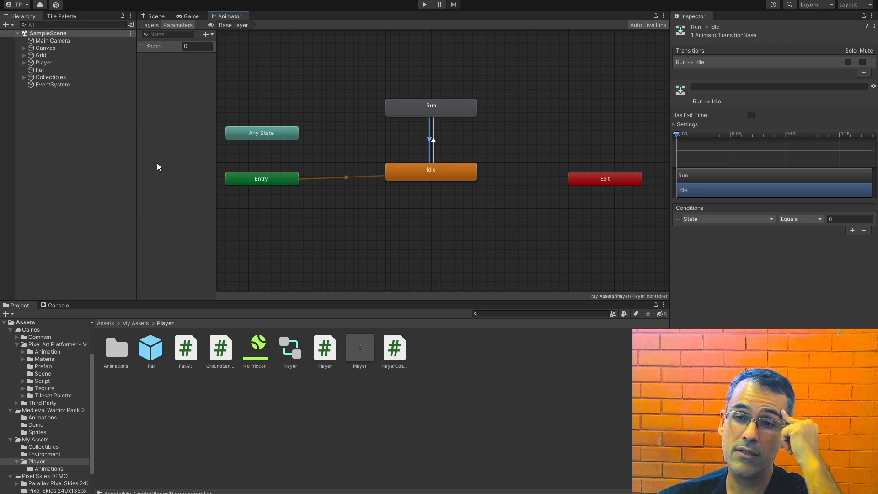
Play the scene and move the player back and forth along the platform to test the Idle and Run animations.
{"action": "left_click", "coordinate": [152, 17]}
{"action": "left_click", "coordinate": [424, 5]}
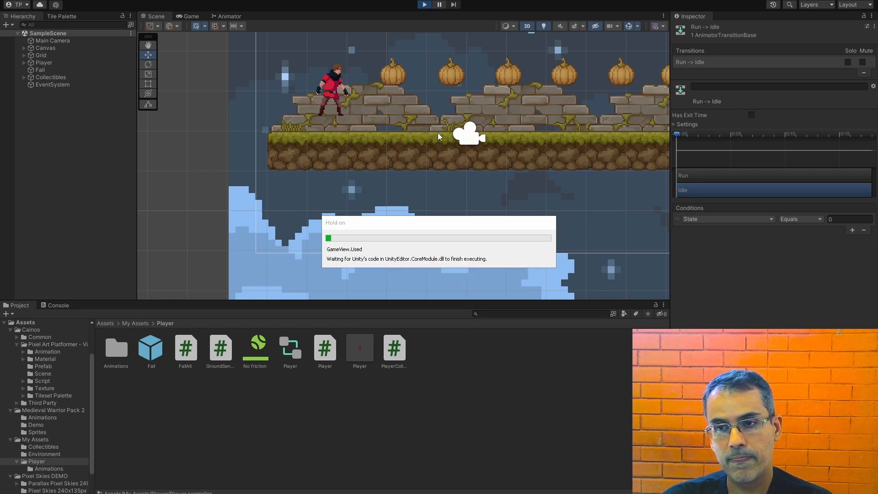
{"action": "key", "text": "Right"}
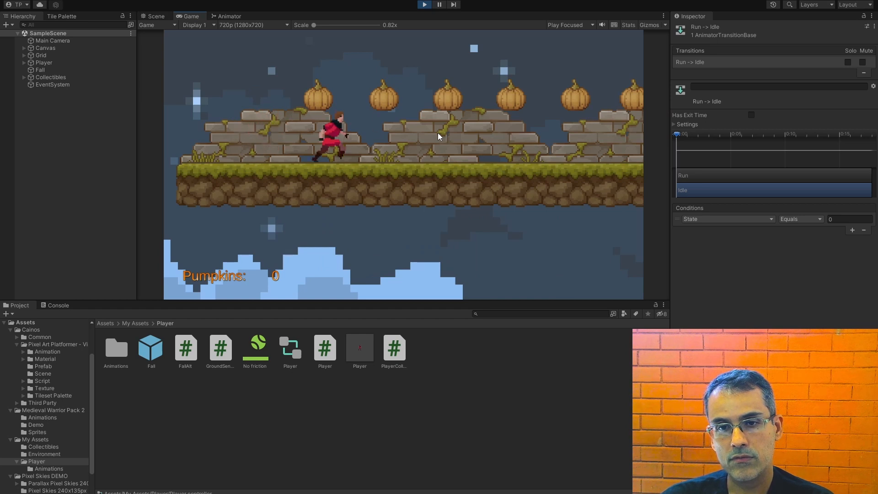
{"action": "key", "text": "Left"}
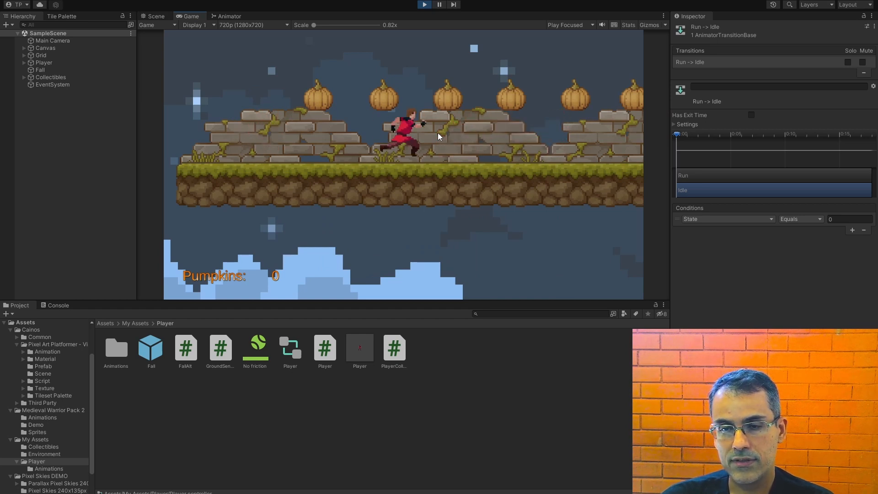
{"action": "key", "text": "Right"}
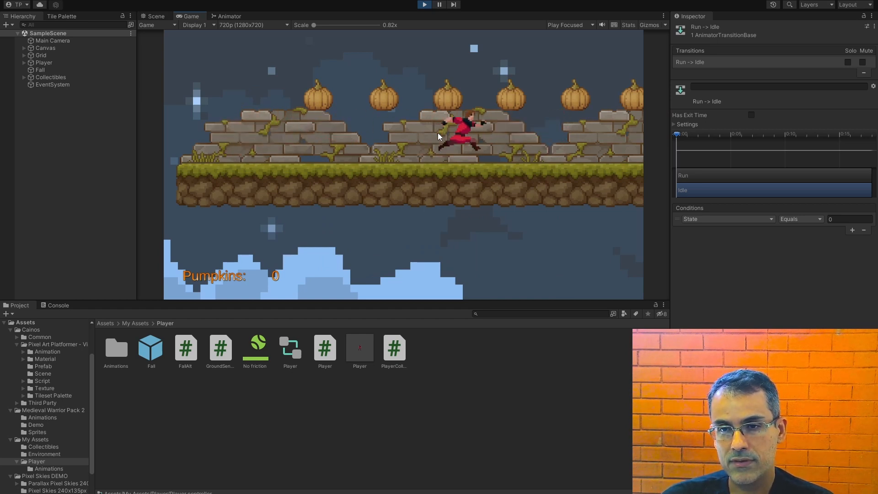
{"action": "key", "text": "Left"}
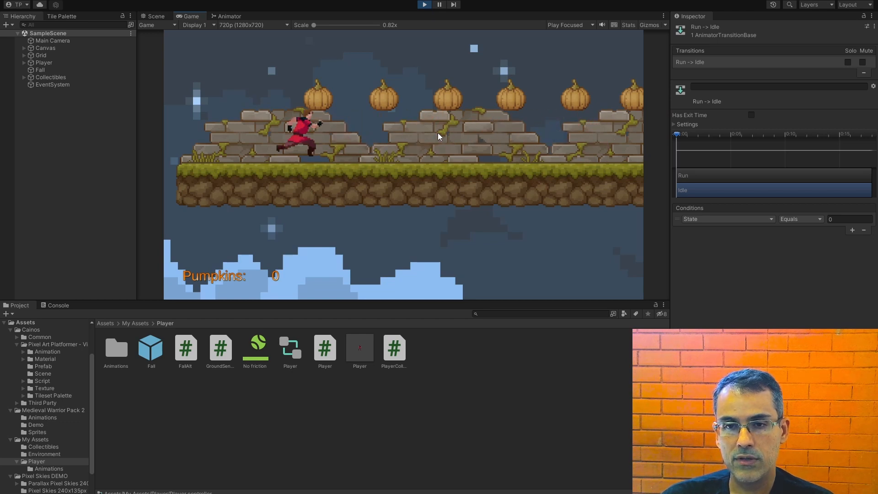
{"action": "key", "text": "Right"}
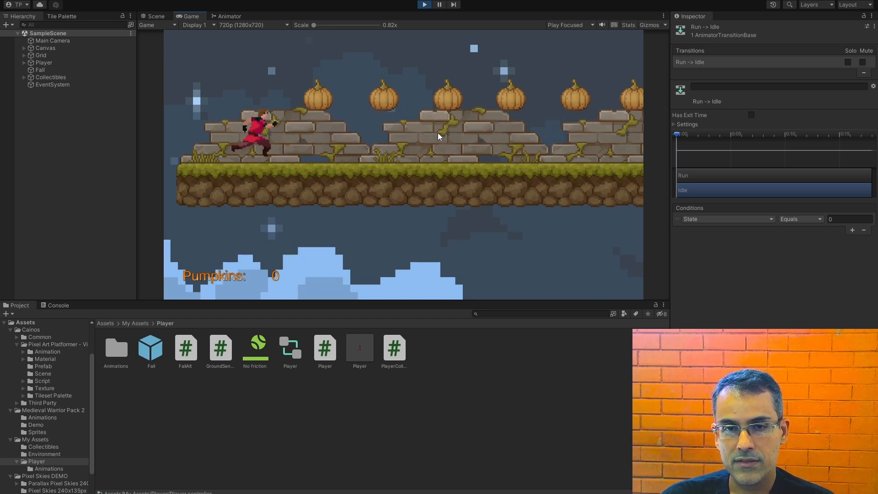
Test the animations while making the player jump for the pumpkins in both directions, and stop the game.
{"action": "key", "text": "space"}
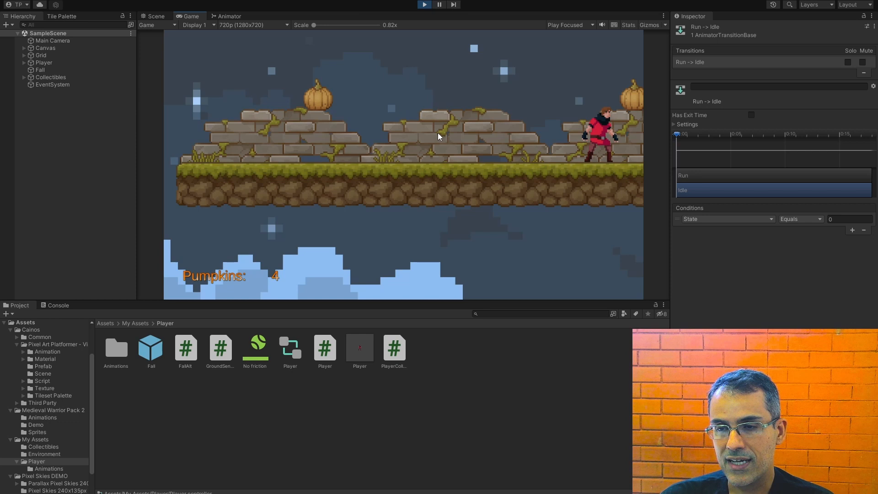
{"action": "key", "text": "Left"}
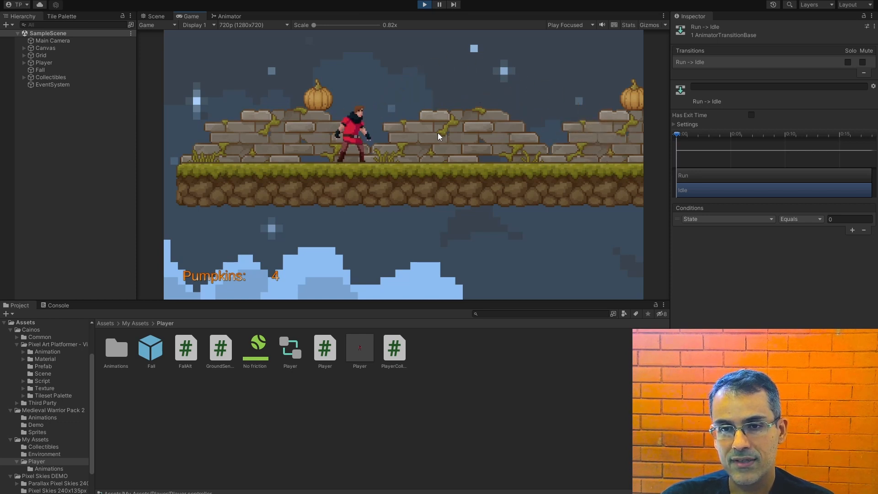
{"action": "key", "text": "Right"}
{"action": "key", "text": "space"}
{"action": "key", "text": "space"}
{"action": "key", "text": "Left"}
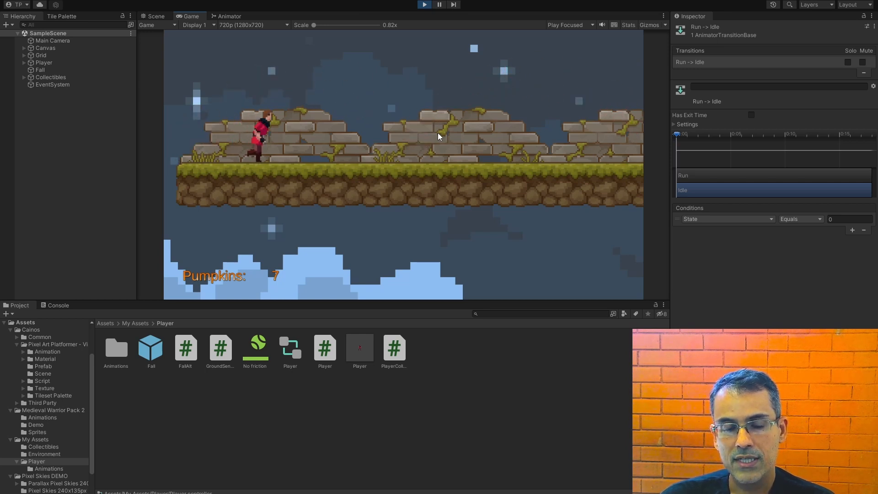
{"action": "key", "text": "space"}
{"action": "key", "text": "Left"}
{"action": "key", "text": "space"}
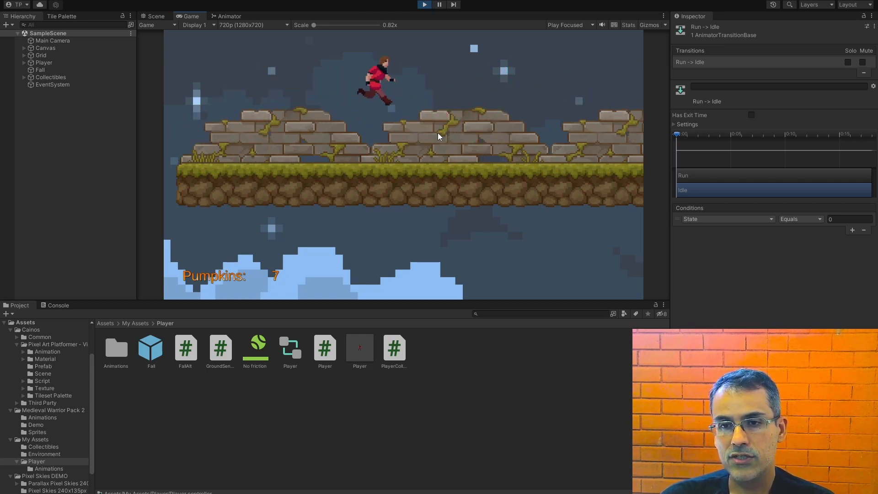
{"action": "key", "text": "Right"}
{"action": "key", "text": "space"}
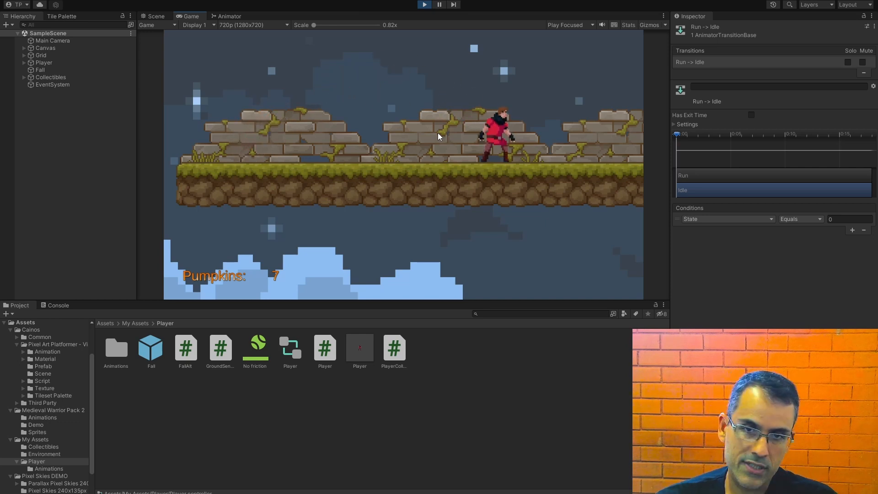
{"action": "left_click", "coordinate": [425, 5]}
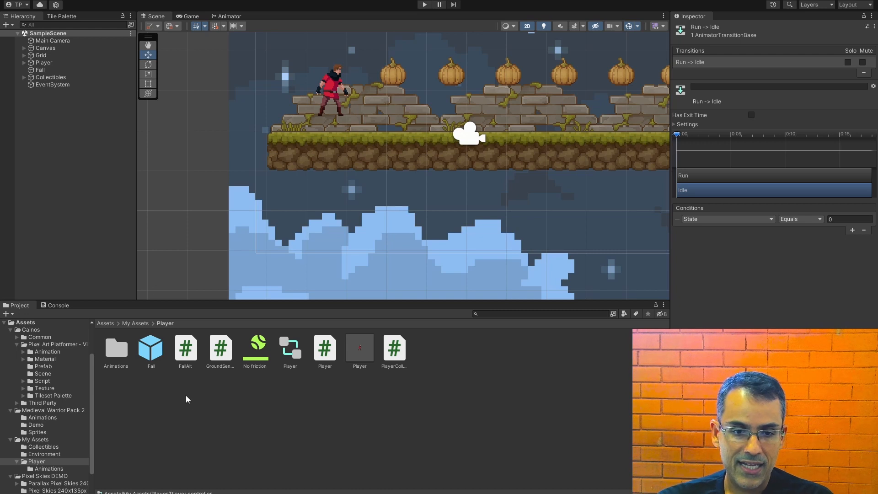
Open the Sprites folder of Medieval Warrior Pack 2 and collapse the expanded Run sprite sheet.
{"action": "left_click", "coordinate": [136, 323]}
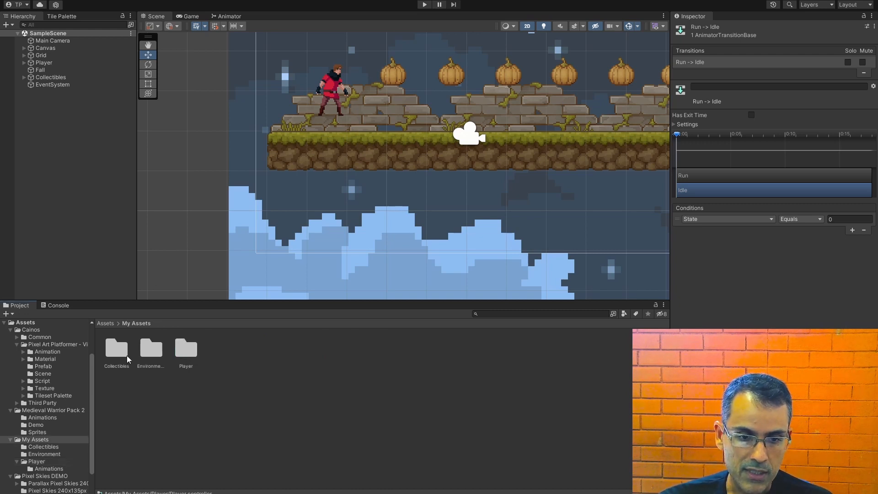
{"action": "left_click", "coordinate": [105, 323]}
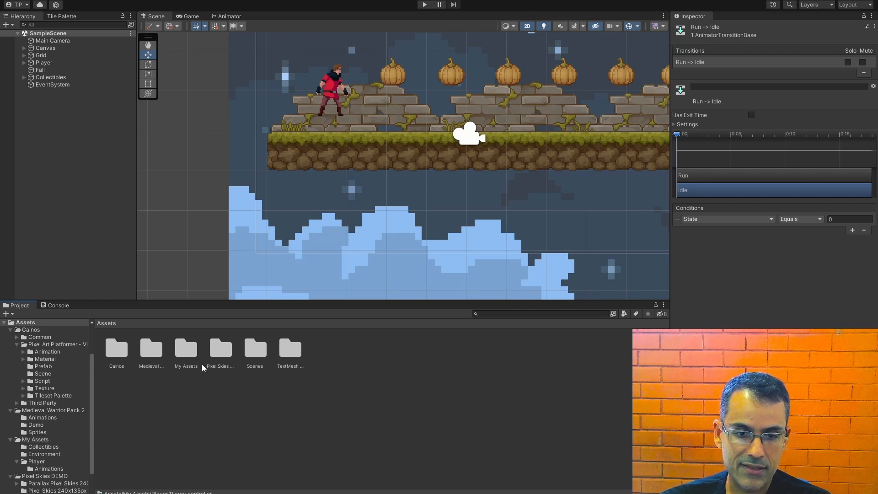
{"action": "double_click", "coordinate": [150, 364]}
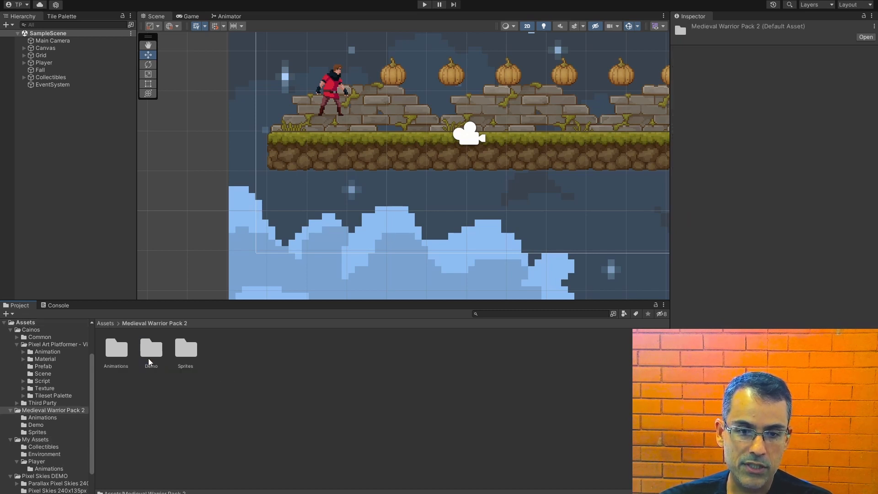
{"action": "double_click", "coordinate": [183, 356]}
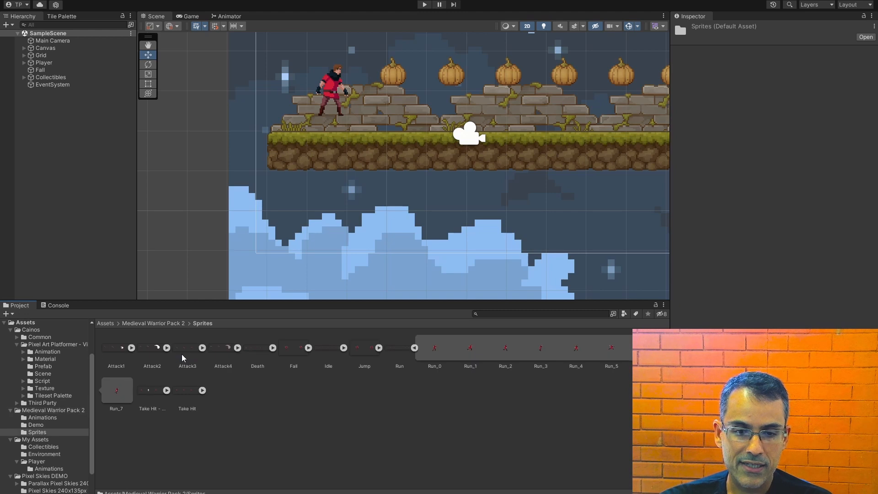
{"action": "left_click", "coordinate": [414, 349]}
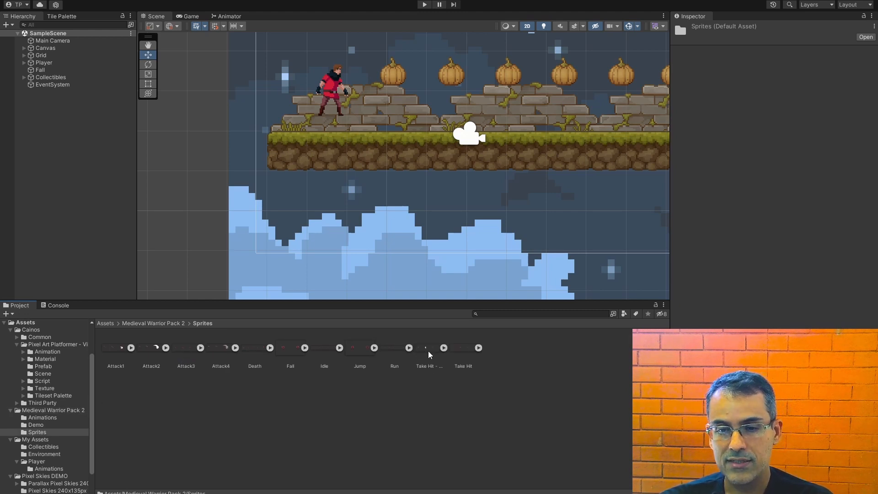